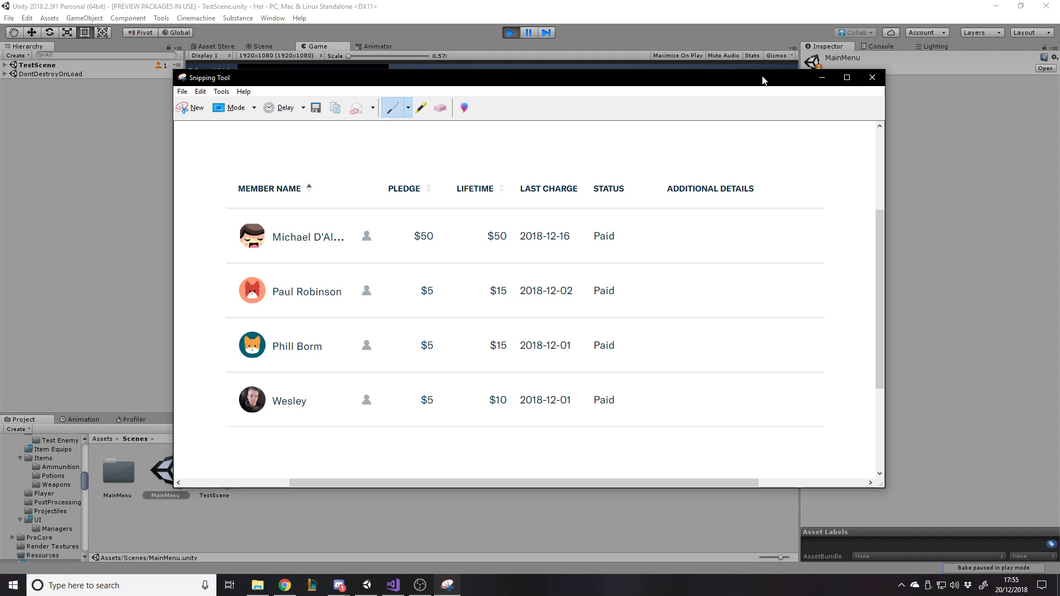
Close the Snipping Tool window without saving the snip.
{"action": "left_click_drag", "start_coordinate": [762, 81], "coordinate": [766, 78]}
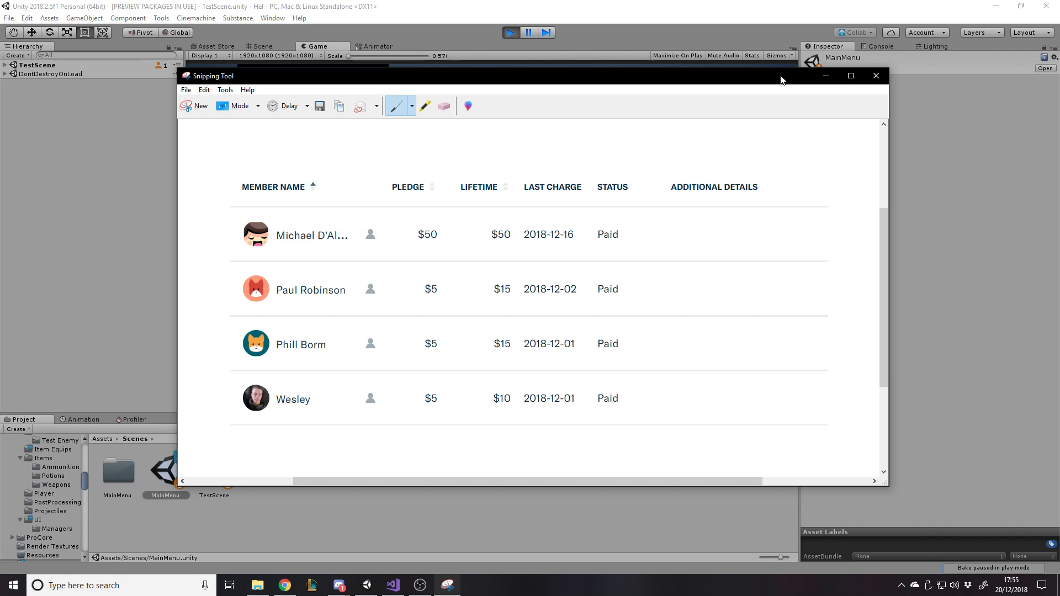
{"action": "left_click", "coordinate": [877, 76]}
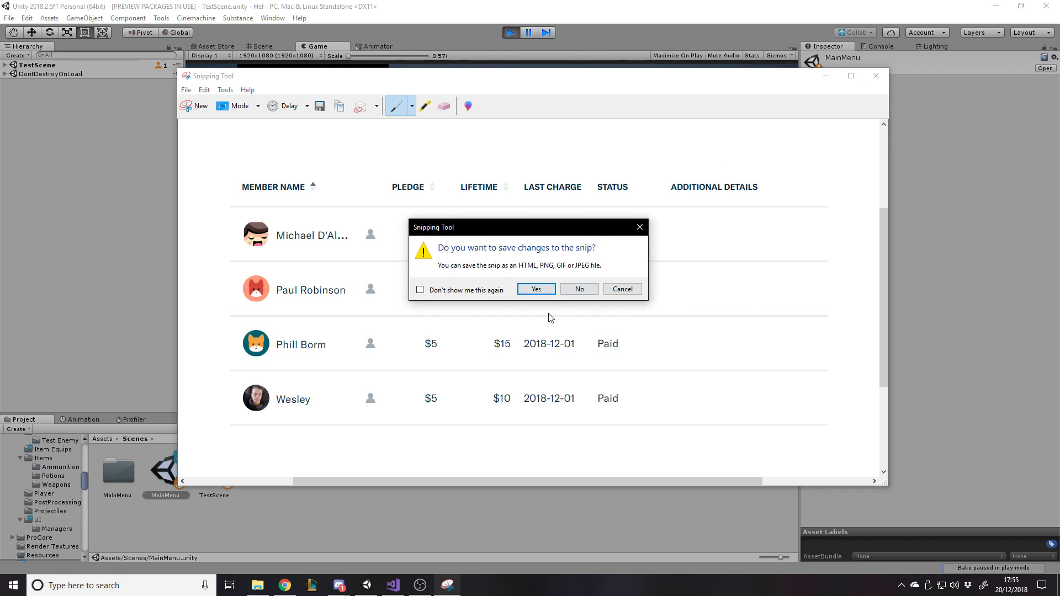
{"action": "left_click", "coordinate": [578, 289]}
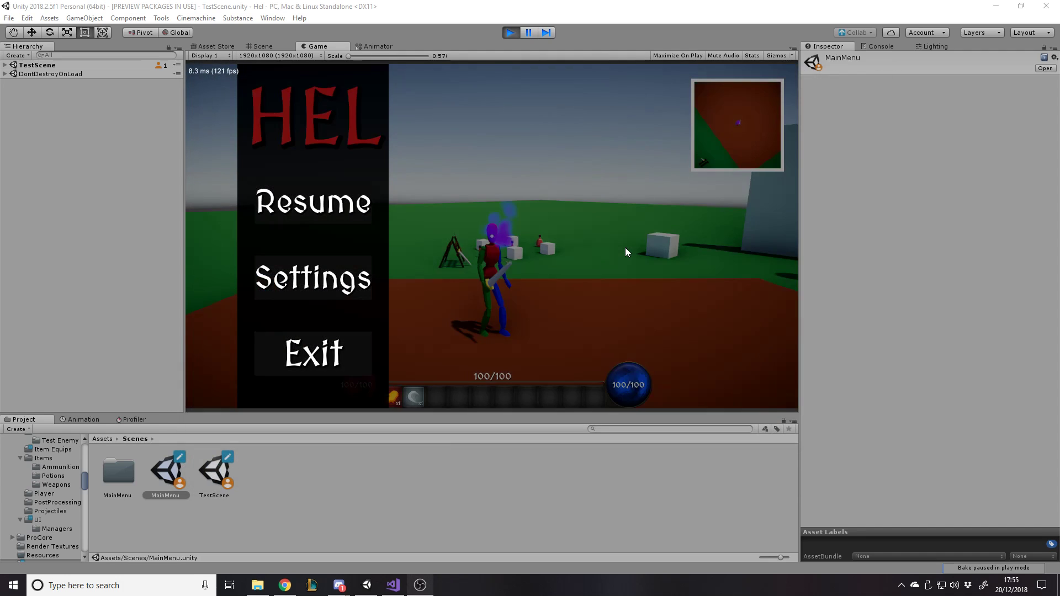
Maximize the Game view and resume the paused game.
{"action": "left_click", "coordinate": [794, 49]}
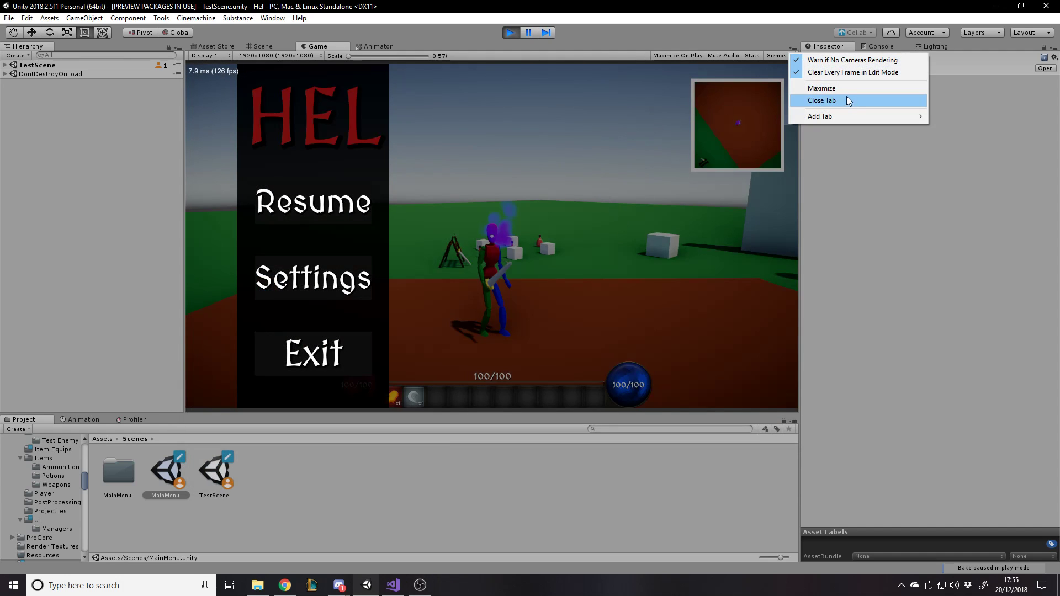
{"action": "left_click", "coordinate": [823, 88]}
{"action": "left_click", "coordinate": [297, 287]}
Walk the character off the brown platform and collect the potions, arrows, bow and other pickups around the wooden stand.
{"action": "key", "text": "a"}
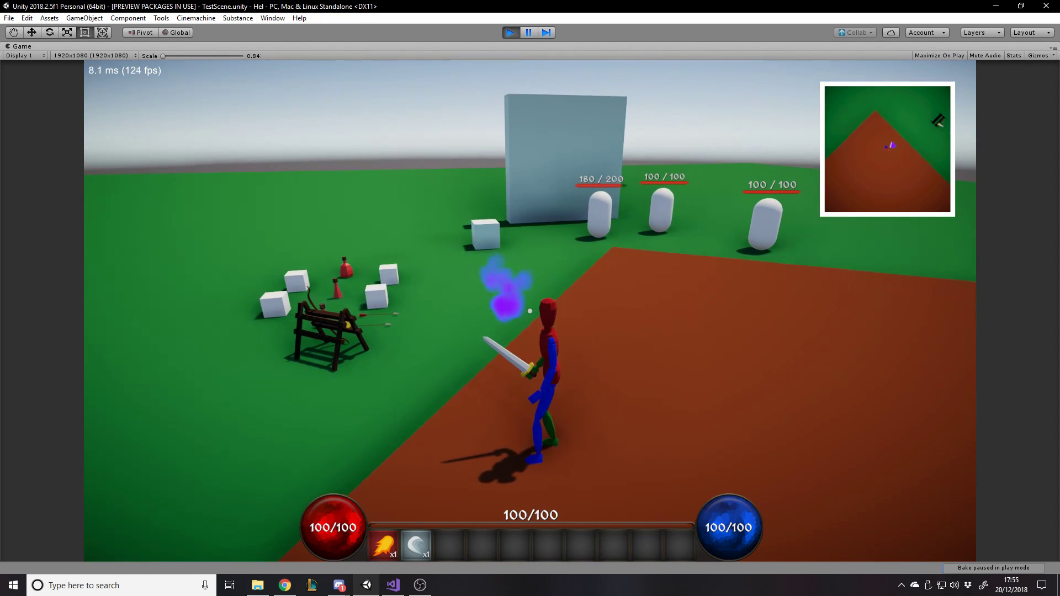
{"action": "key", "text": "w"}
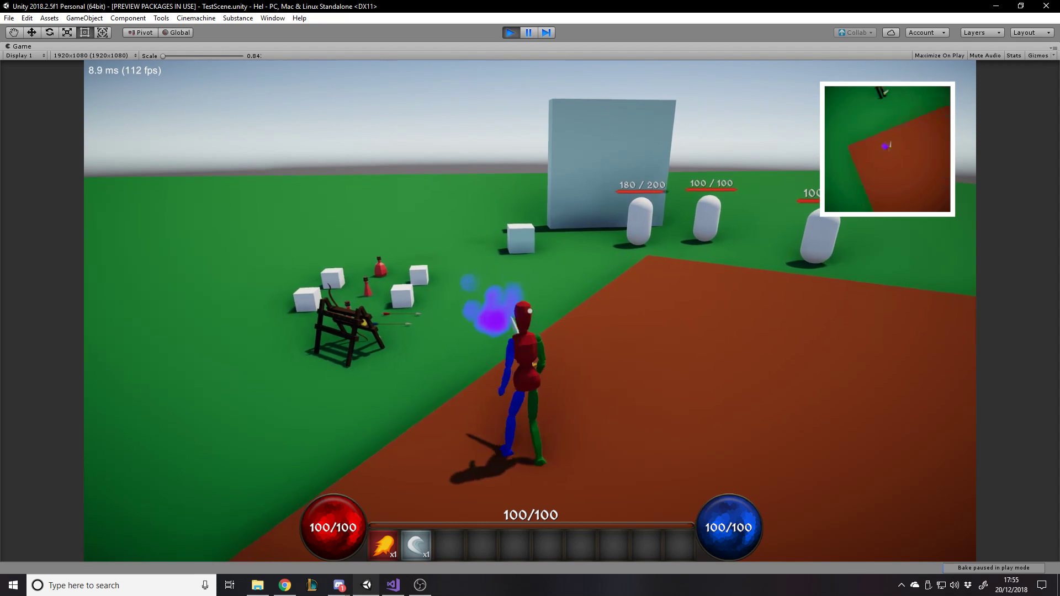
{"action": "key", "text": "w"}
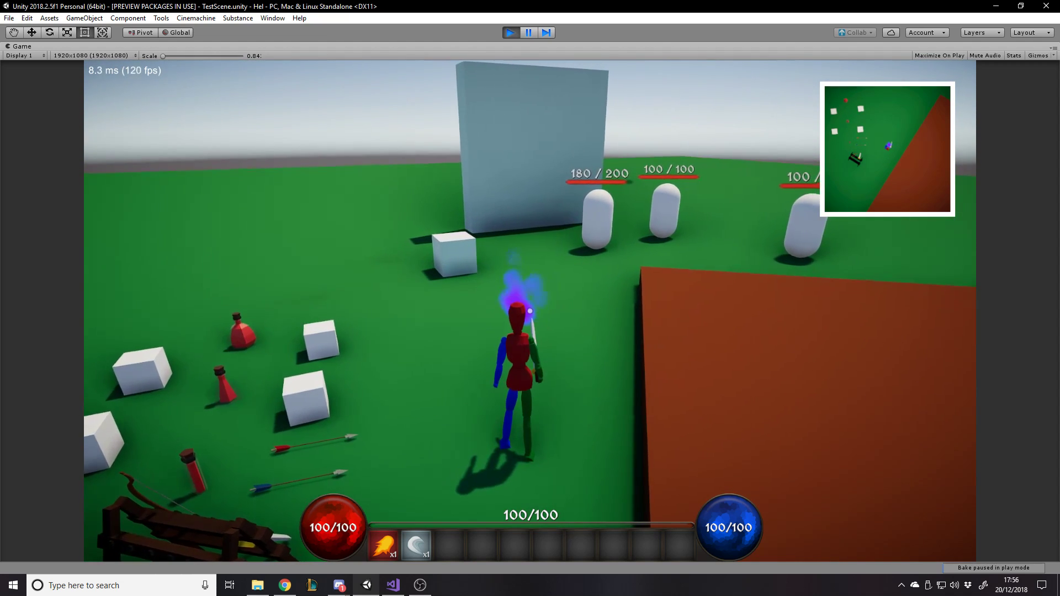
{"action": "key", "text": "w"}
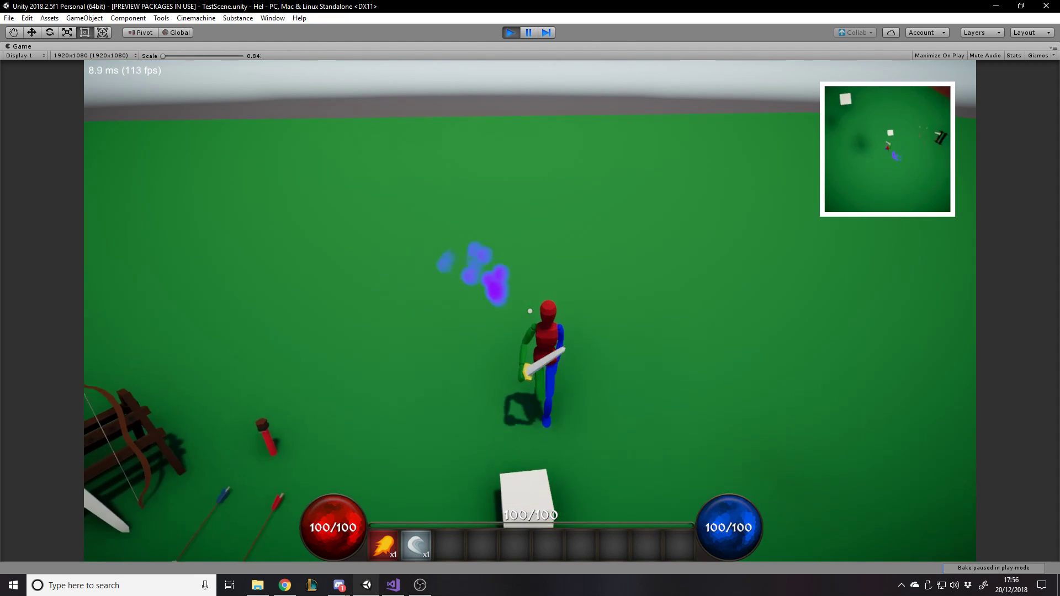
{"action": "key", "text": "s"}
{"action": "key", "text": "a"}
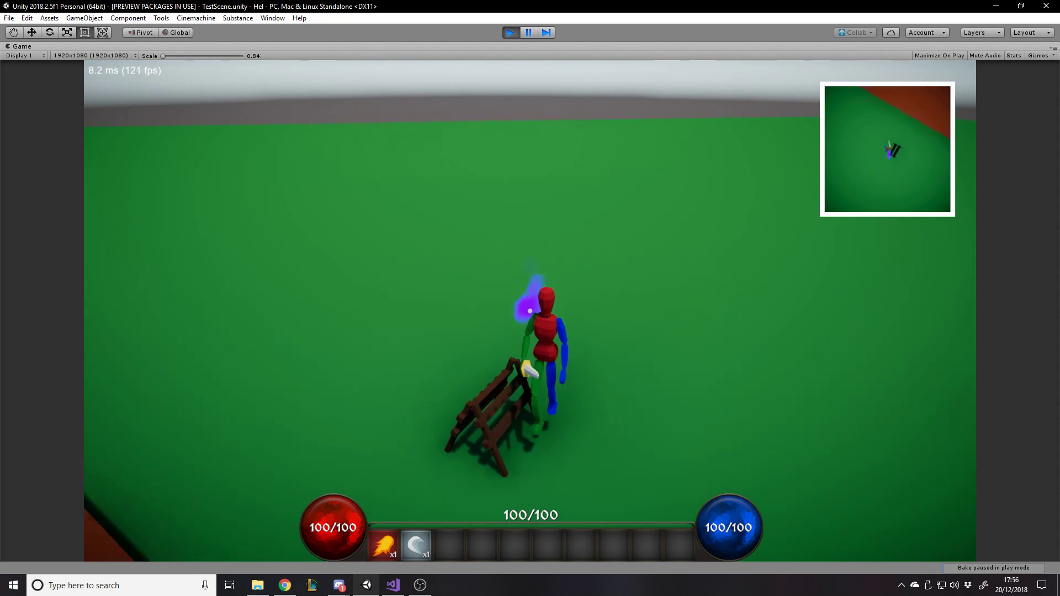
{"action": "key", "text": "d"}
{"action": "key", "text": "w"}
{"action": "key", "text": "w"}
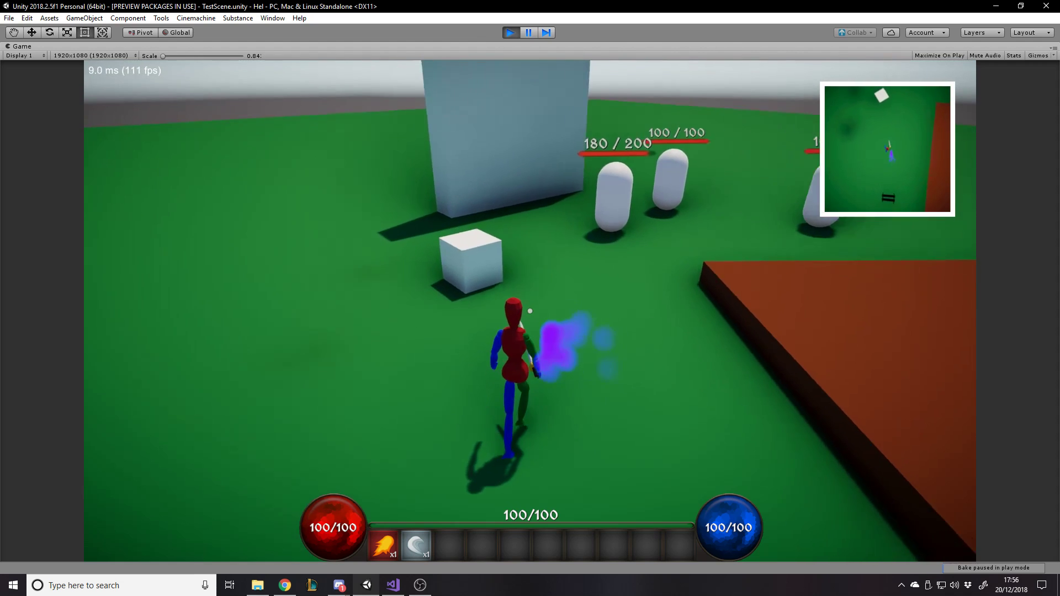
{"action": "key", "text": "d"}
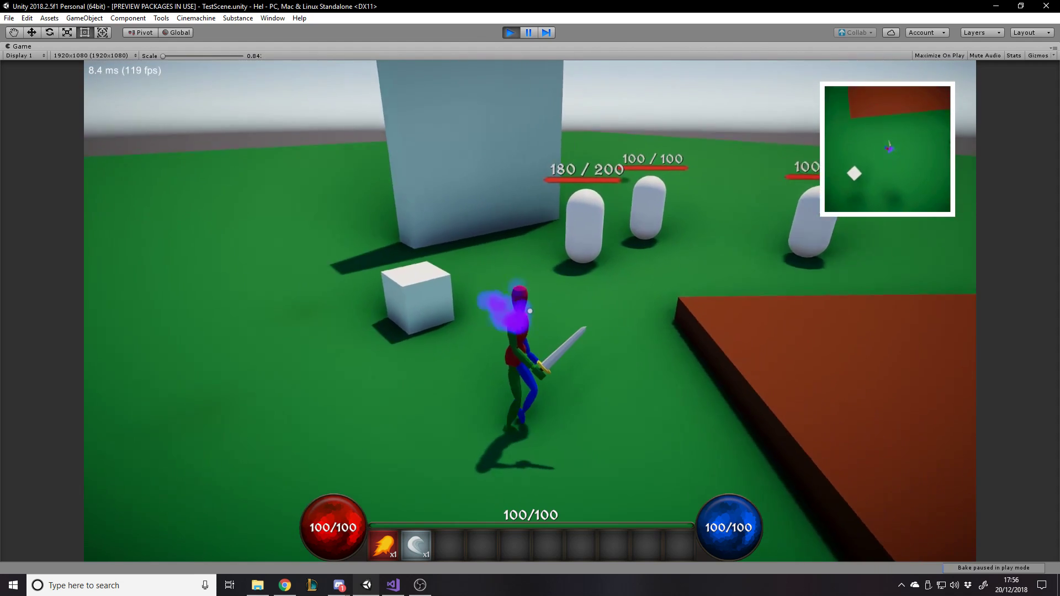
Assign the Small Health Potion from the inventory to the sixth hotbar slot and return to the game.
{"action": "key", "text": "Tab"}
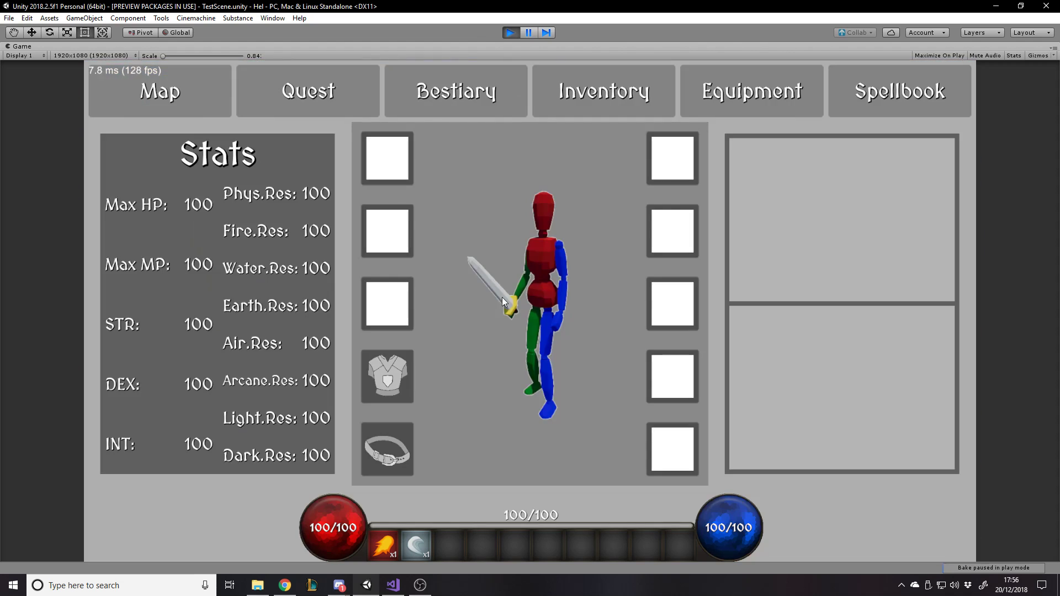
{"action": "left_click", "coordinate": [575, 94]}
{"action": "left_click", "coordinate": [734, 210]}
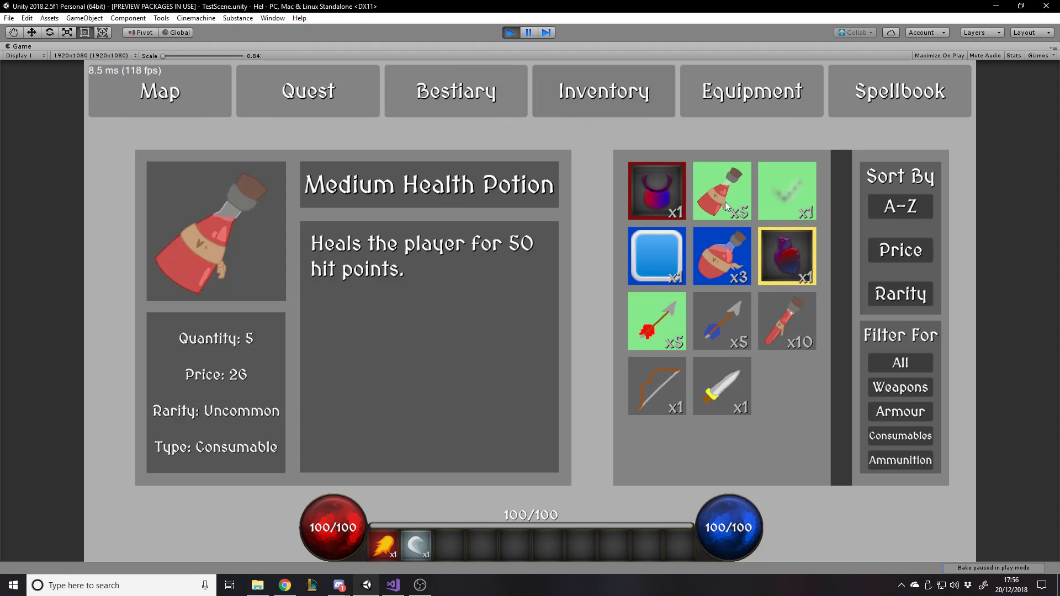
{"action": "mouse_move", "coordinate": [784, 331]}
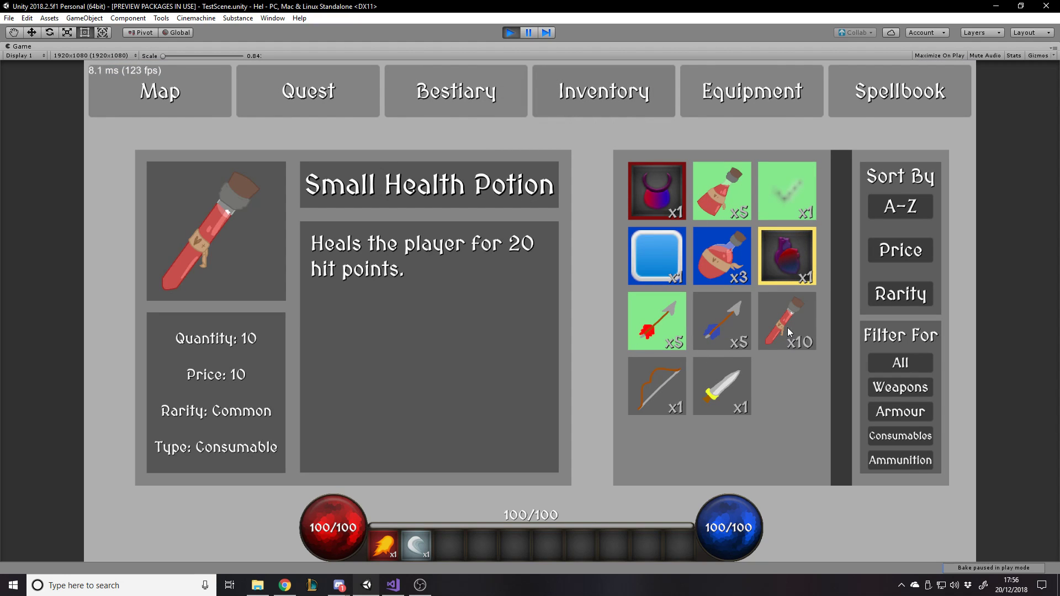
{"action": "mouse_move", "coordinate": [783, 330]}
{"action": "left_mouse_down"}
{"action": "mouse_move", "coordinate": [447, 547]}
{"action": "mouse_move", "coordinate": [544, 545]}
{"action": "left_mouse_up"}
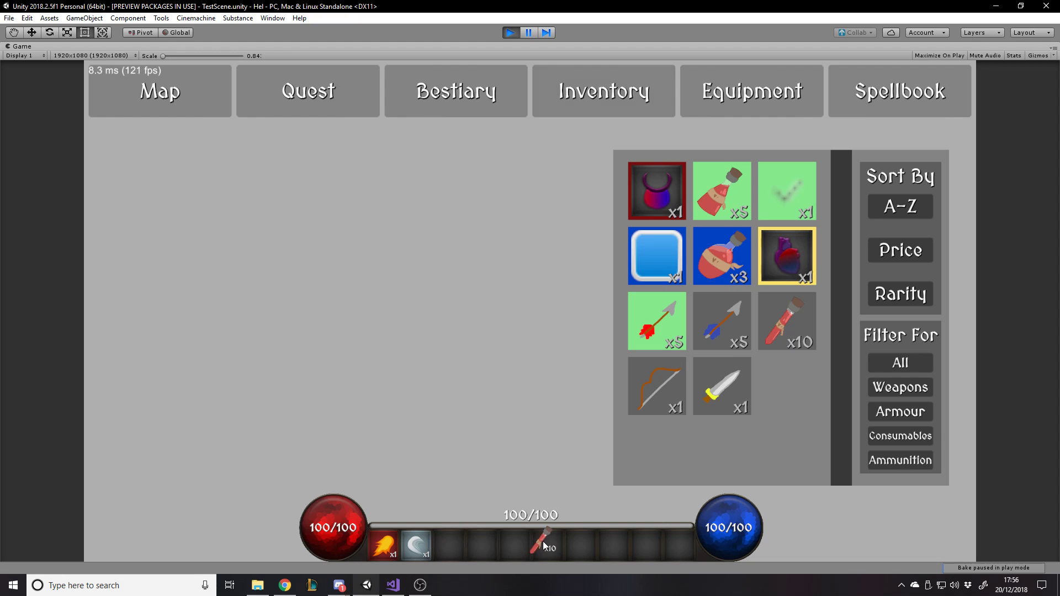
{"action": "key", "text": "Escape"}
Use up all ten Small Health Potions from the hotbar and cast Fireblast toward the enemies.
{"action": "key", "text": "6"}
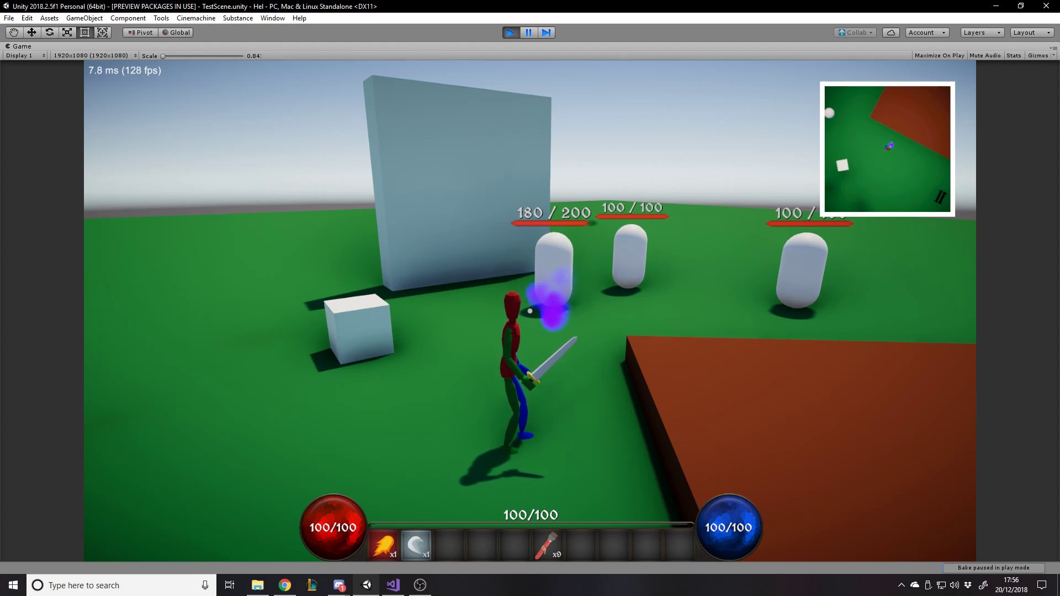
{"action": "key", "text": "6"}
{"action": "key", "text": "6"}
{"action": "key", "text": "6"}
{"action": "key", "text": "6"}
{"action": "key", "text": "6"}
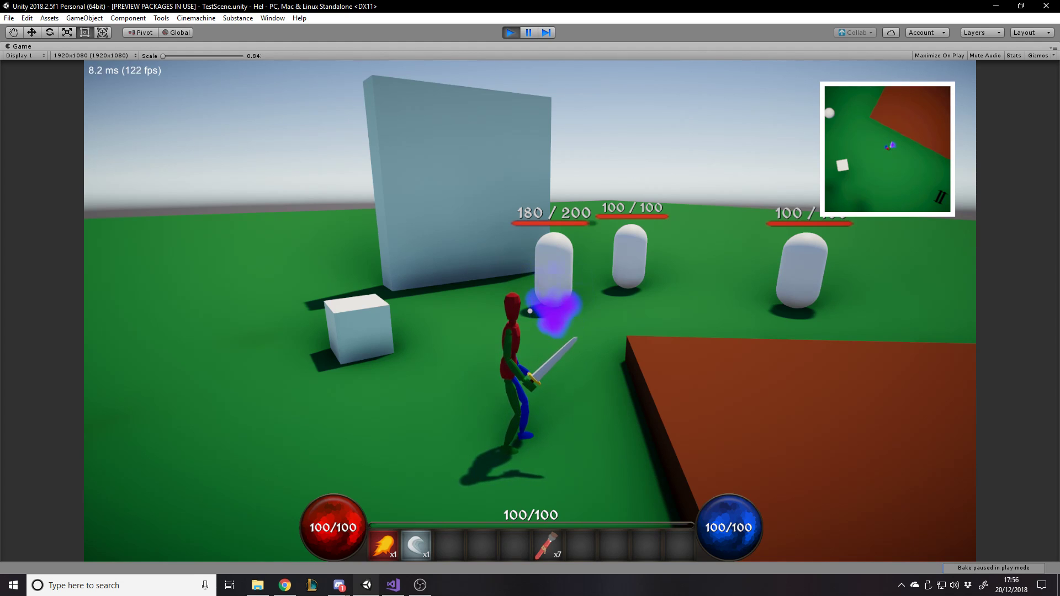
{"action": "key", "text": "6"}
{"action": "key", "text": "6"}
{"action": "key", "text": "6"}
{"action": "key", "text": "6"}
{"action": "key", "text": "1"}
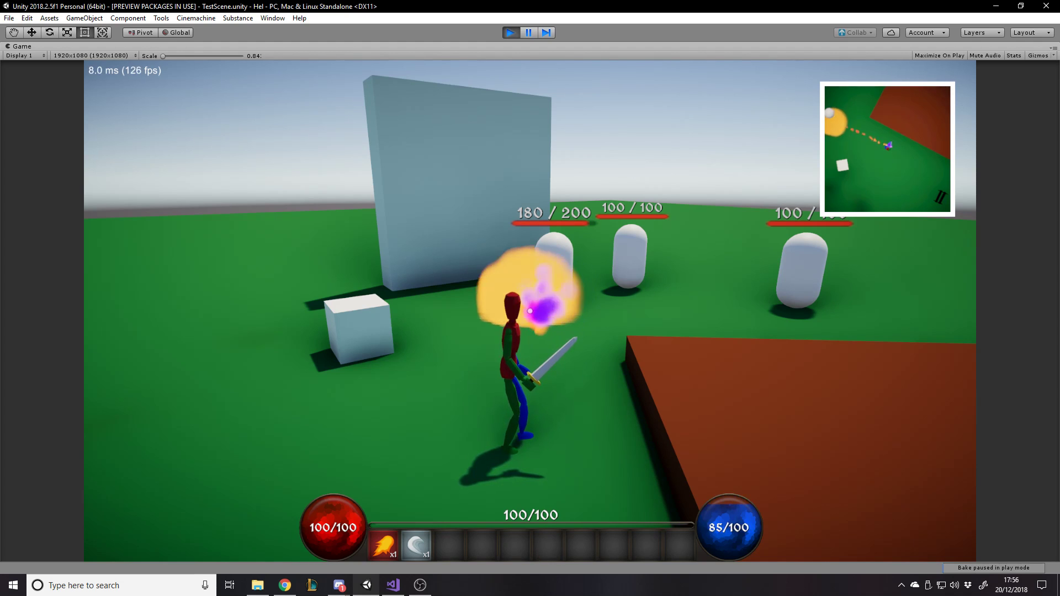
Equip the Chest Plate from the inventory and close the inventory.
{"action": "key", "text": "i"}
{"action": "mouse_move", "coordinate": [726, 280]}
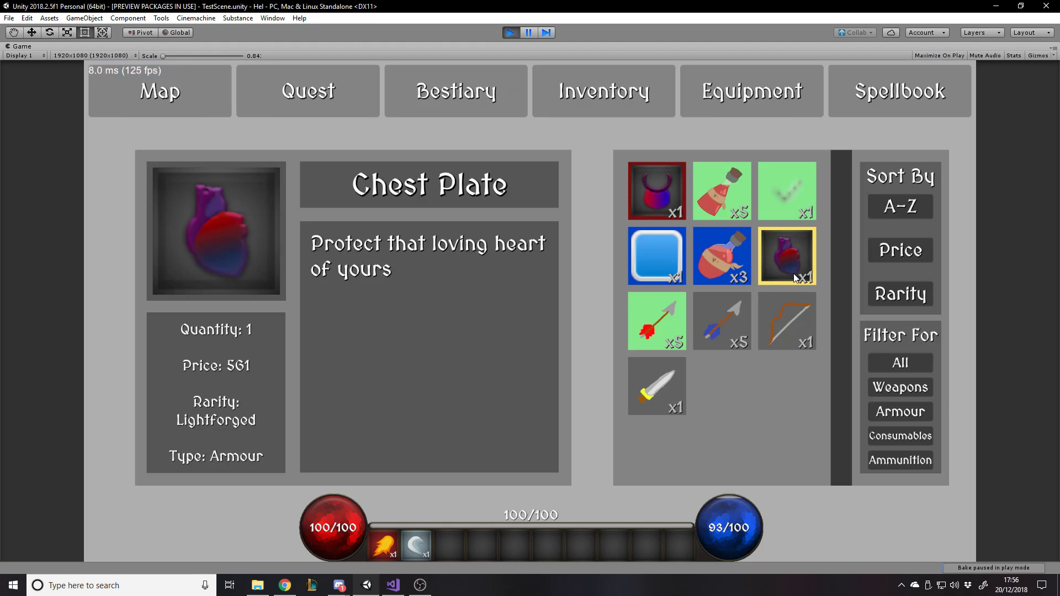
{"action": "left_click", "coordinate": [783, 251]}
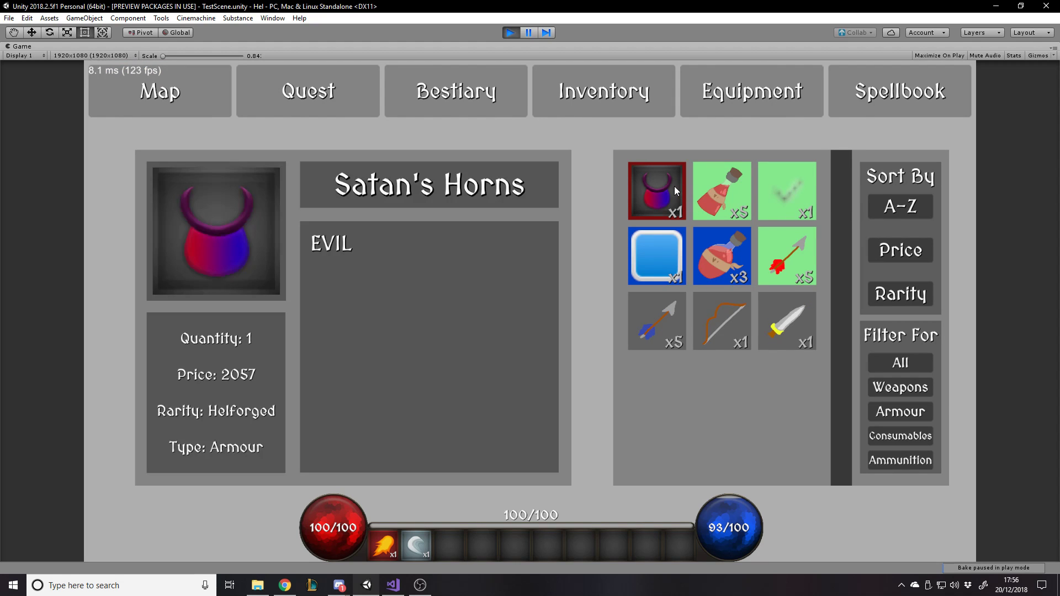
{"action": "key", "text": "i"}
Look at the Graphics settings in the pause menu and resume the game.
{"action": "key", "text": "Escape"}
{"action": "left_click", "coordinate": [332, 371]}
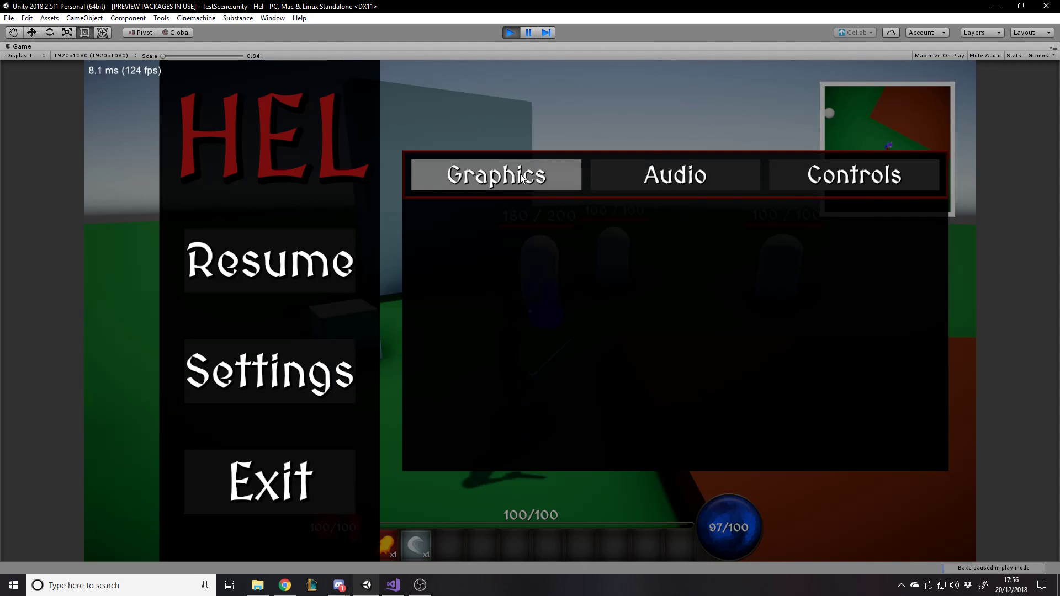
{"action": "left_click", "coordinate": [495, 175]}
{"action": "left_click", "coordinate": [674, 307]}
{"action": "left_click", "coordinate": [640, 323]}
{"action": "left_click", "coordinate": [226, 260]}
{"action": "key", "text": "Escape"}
{"action": "key", "text": "Escape"}
Equip the blue square item and Satan's Horns from the inventory, and show the Equipment page.
{"action": "key", "text": "i"}
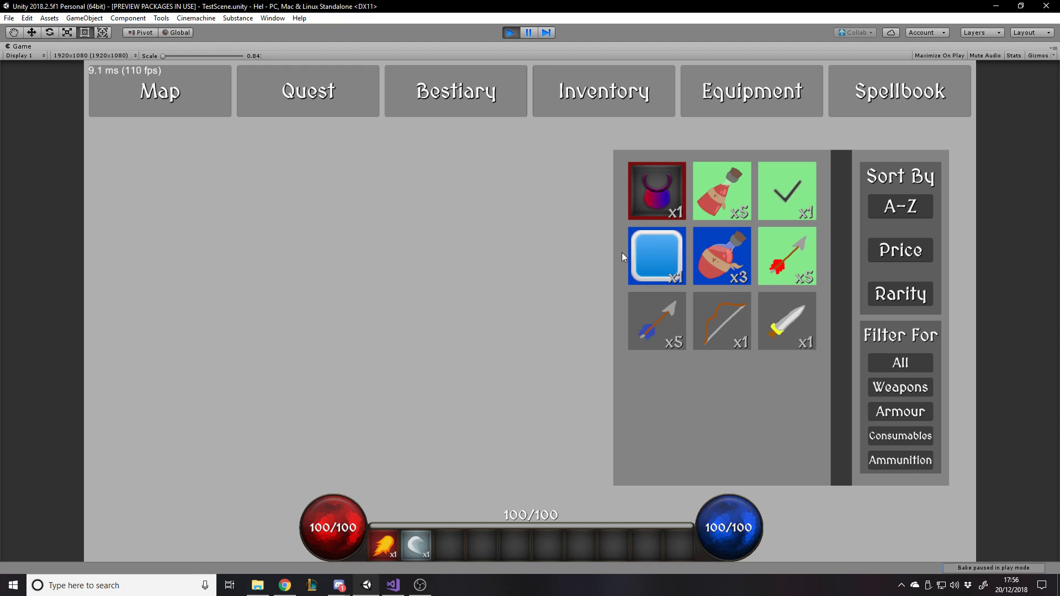
{"action": "left_click", "coordinate": [639, 269]}
{"action": "left_click", "coordinate": [649, 189]}
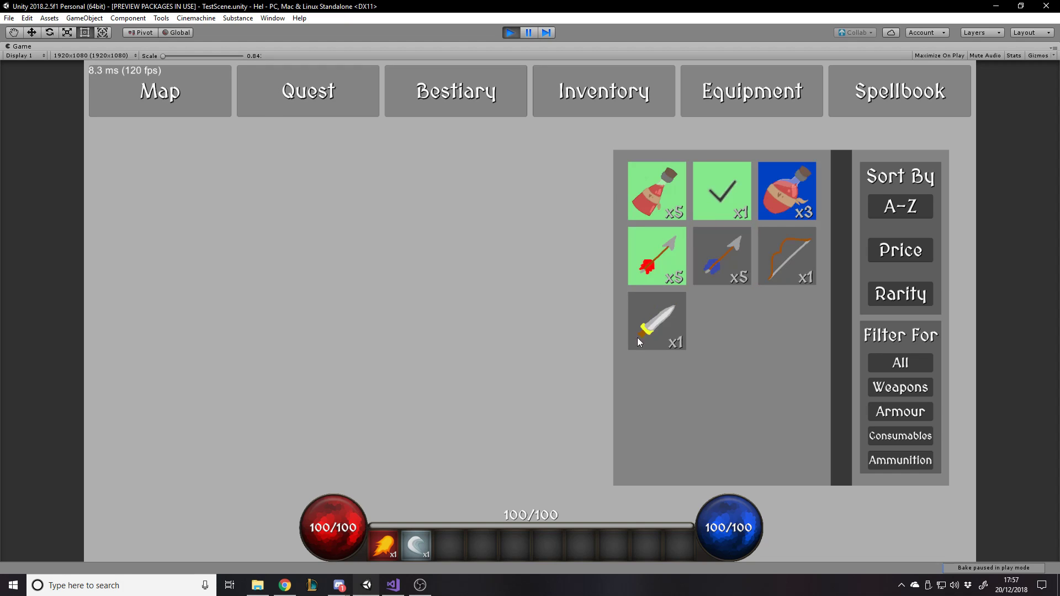
{"action": "left_click", "coordinate": [716, 102]}
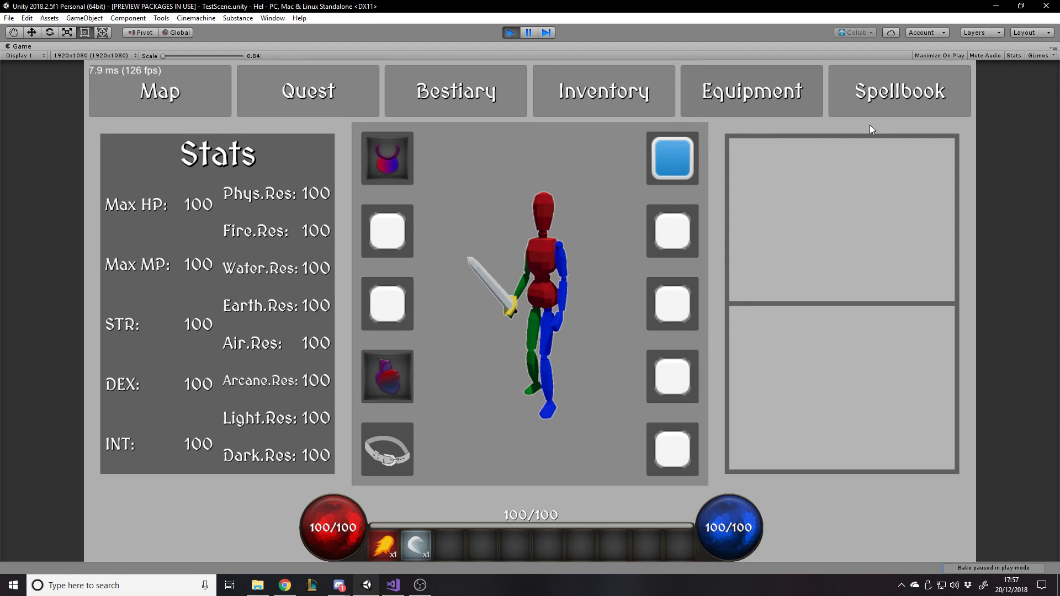
Browse the spell pages of every element in the Spellbook, return to the fire page and close the Spellbook.
{"action": "left_click", "coordinate": [875, 108]}
{"action": "left_click", "coordinate": [954, 203]}
{"action": "left_click", "coordinate": [952, 262]}
{"action": "left_click", "coordinate": [951, 304]}
{"action": "left_click", "coordinate": [950, 359]}
{"action": "left_click", "coordinate": [956, 390]}
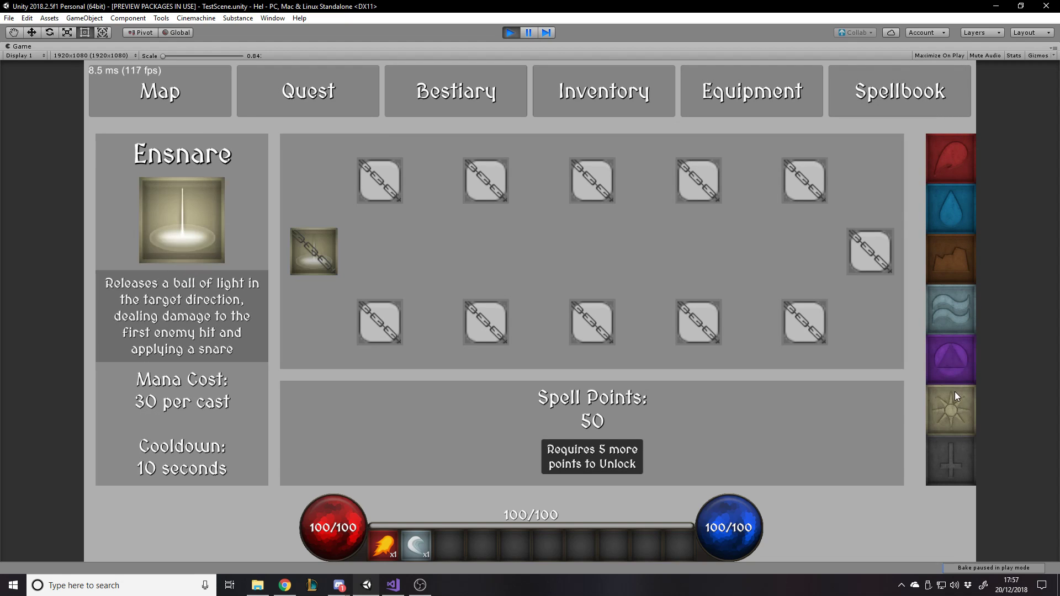
{"action": "left_click", "coordinate": [963, 445]}
{"action": "left_click", "coordinate": [943, 156]}
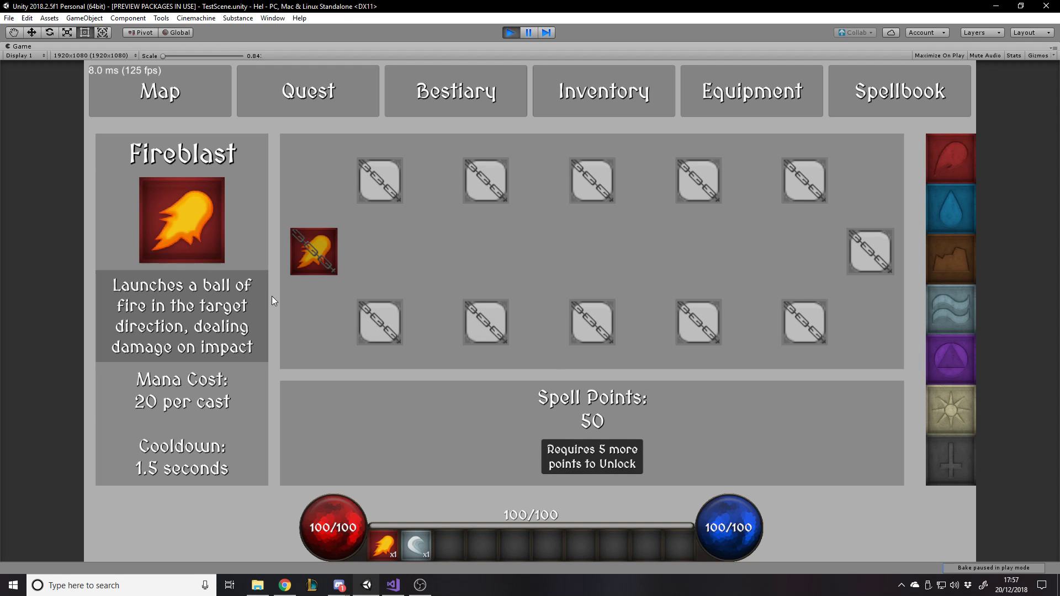
{"action": "key", "text": "Escape"}
Move the character around the brown platform and cast both hotbar spells toward the enemies and the wall.
{"action": "key", "text": "w"}
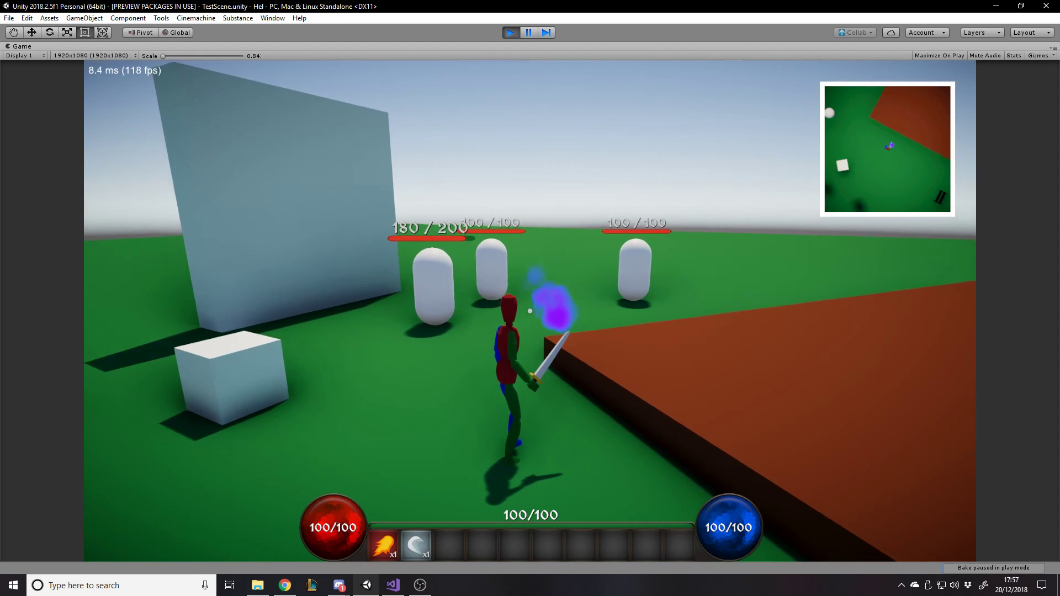
{"action": "key", "text": "d"}
{"action": "key", "text": "d"}
{"action": "key", "text": "s"}
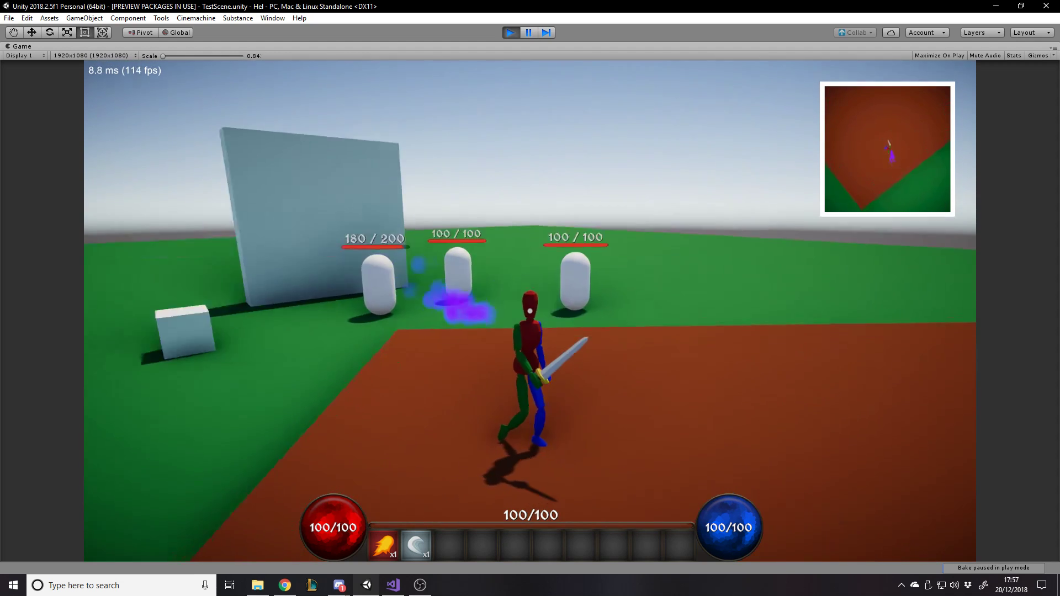
{"action": "key", "text": "d"}
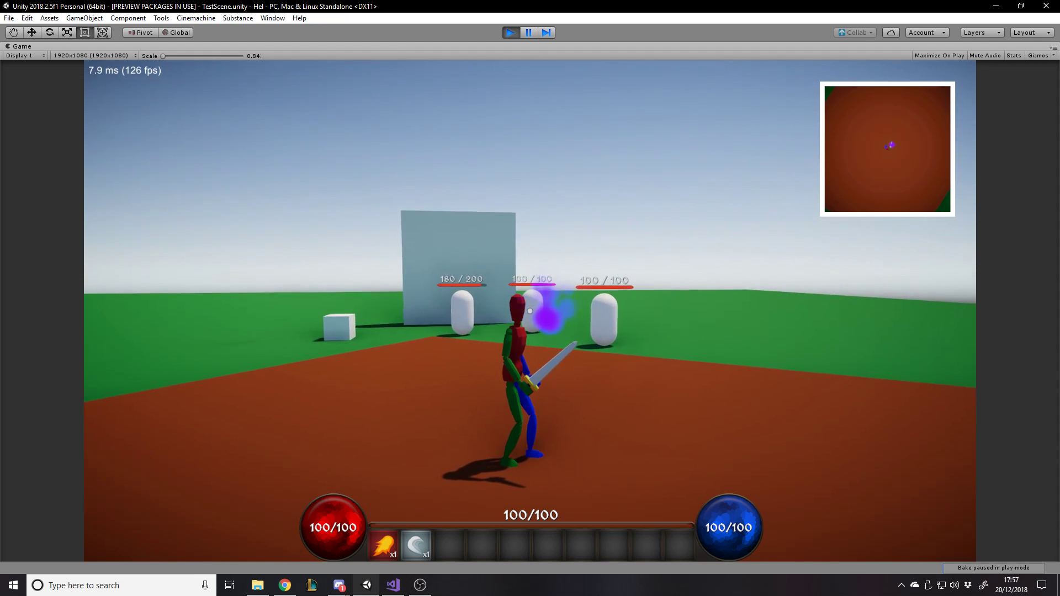
{"action": "key", "text": "1"}
{"action": "key", "text": "a"}
{"action": "key", "text": "2"}
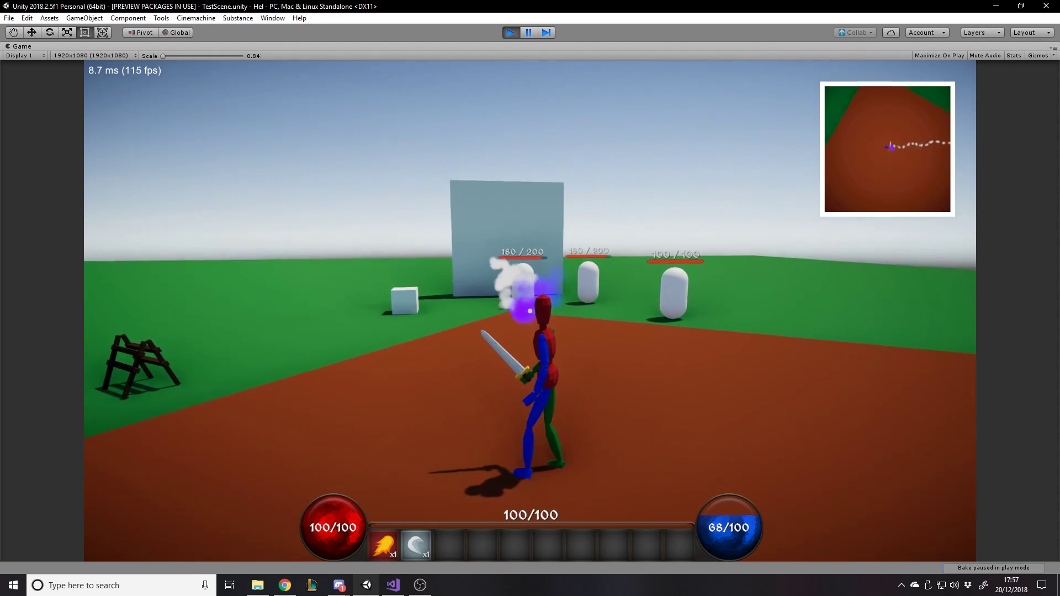
{"action": "key", "text": "a"}
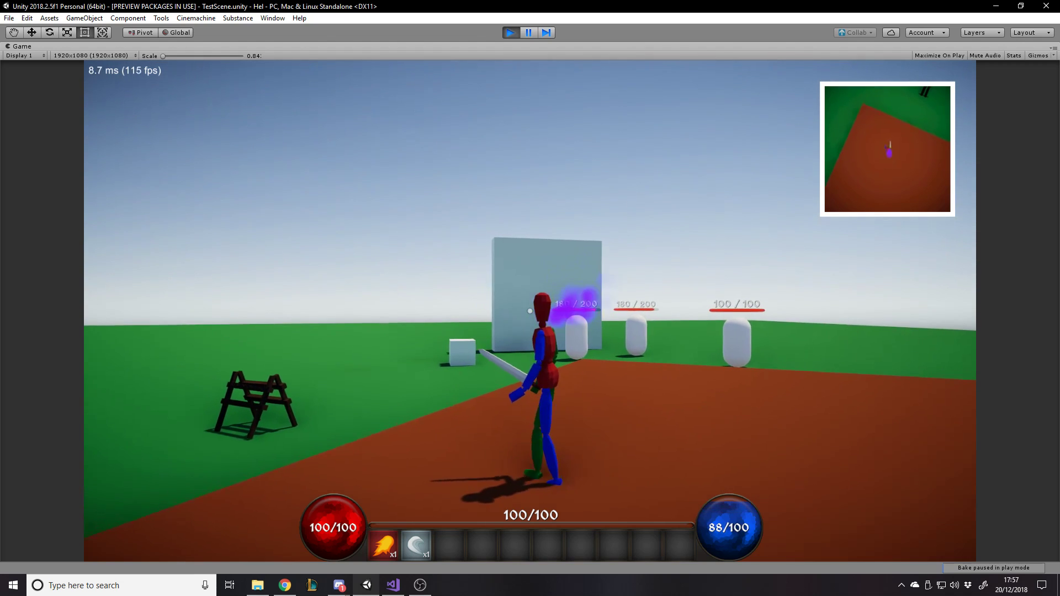
{"action": "key", "text": "1"}
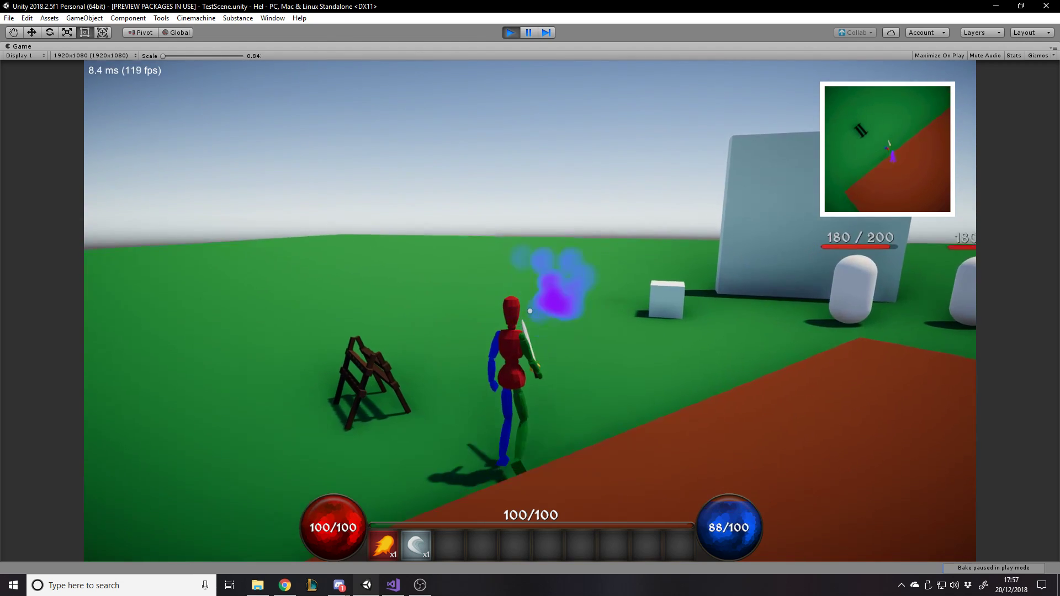
Pause the game and restore the Game view to its normal size.
{"action": "key", "text": "Escape"}
{"action": "left_click", "coordinate": [1054, 48]}
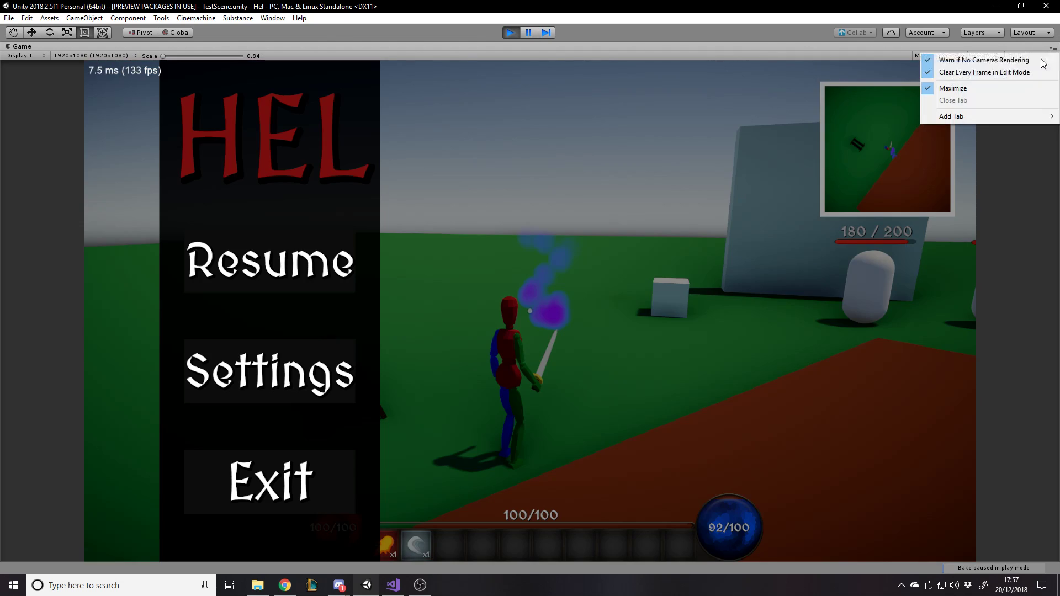
{"action": "left_click", "coordinate": [938, 89]}
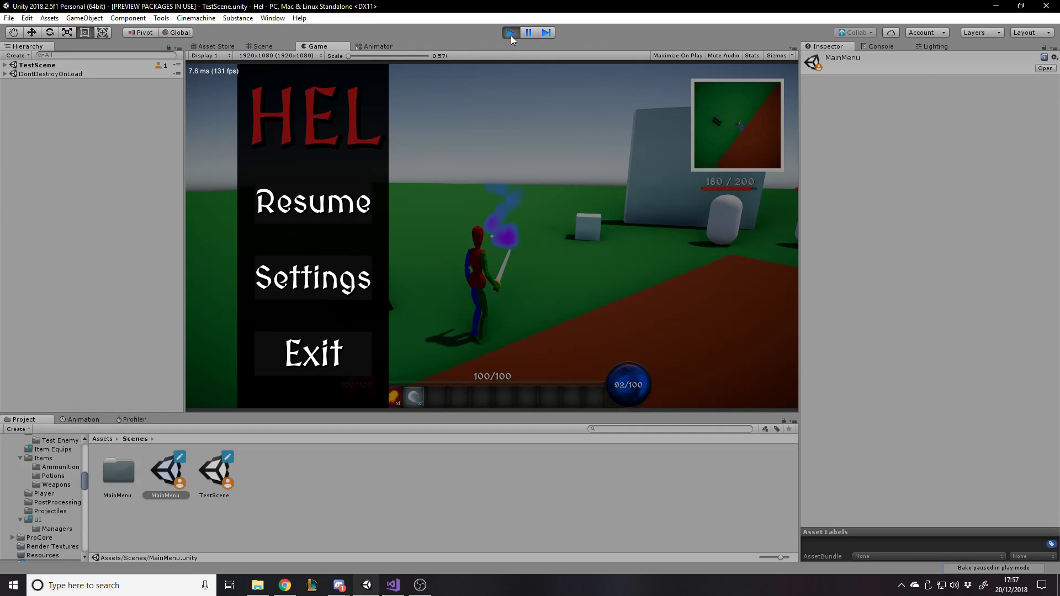
Exit play mode and select the TestScene asset in the Scenes folder.
{"action": "left_click", "coordinate": [509, 33]}
{"action": "left_click", "coordinate": [206, 493]}
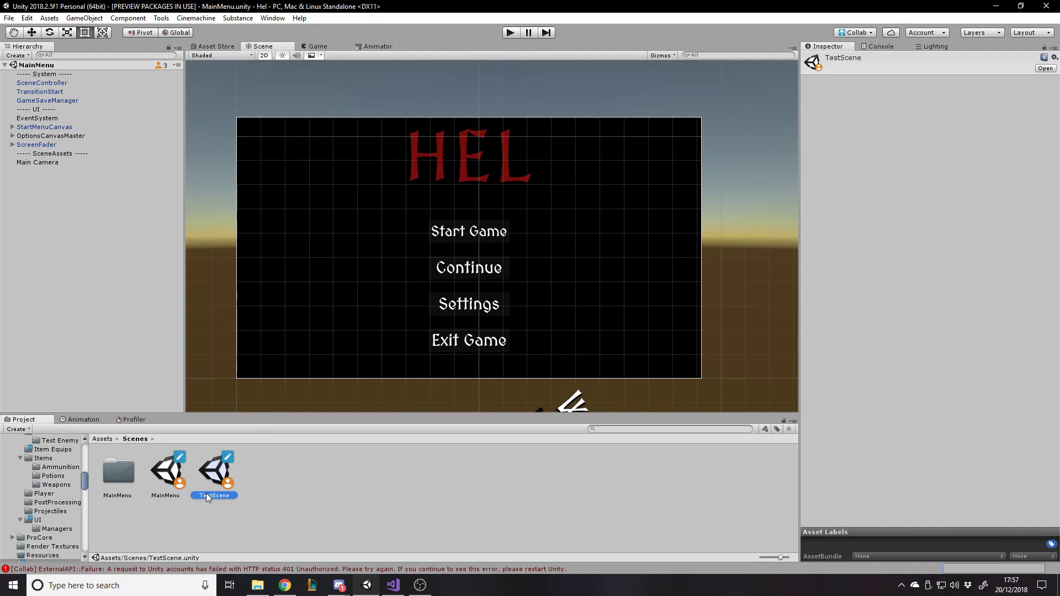
Open the TestScene scene, clear the Console messages and return to the Inspector.
{"action": "double_click", "coordinate": [207, 493]}
{"action": "left_click", "coordinate": [875, 47]}
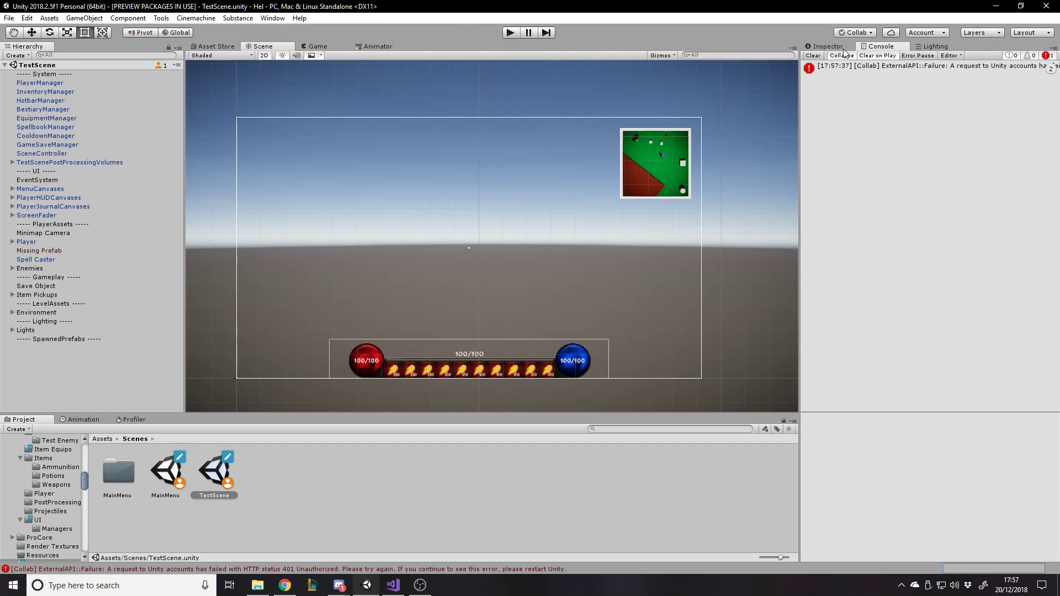
{"action": "left_click", "coordinate": [816, 56]}
{"action": "left_click", "coordinate": [825, 46]}
Enter play mode, run the character across the green ground away from the item pickups, and release the cursor.
{"action": "left_click", "coordinate": [510, 32]}
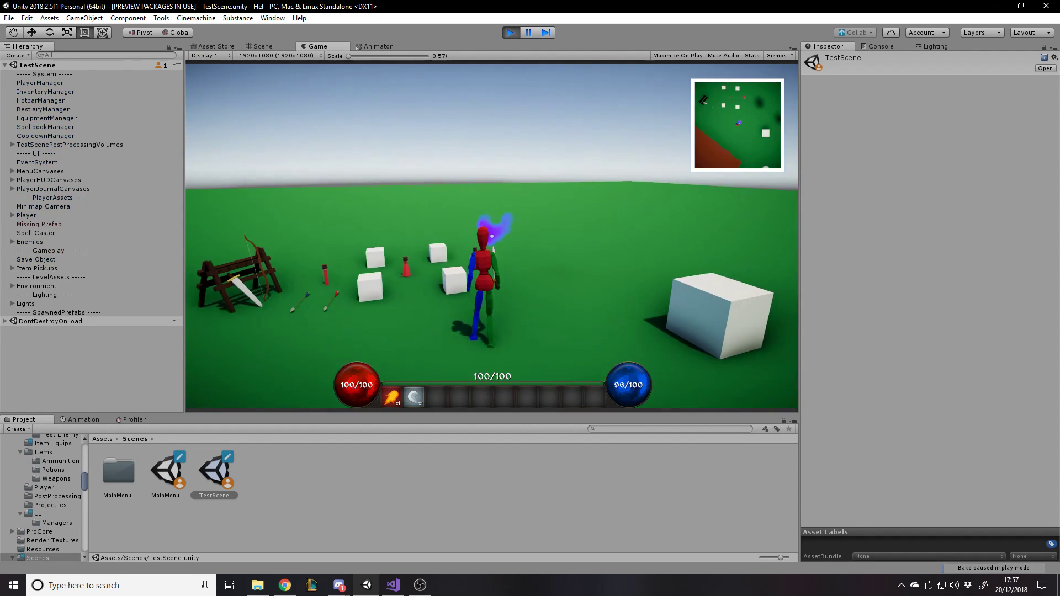
{"action": "key", "text": "d"}
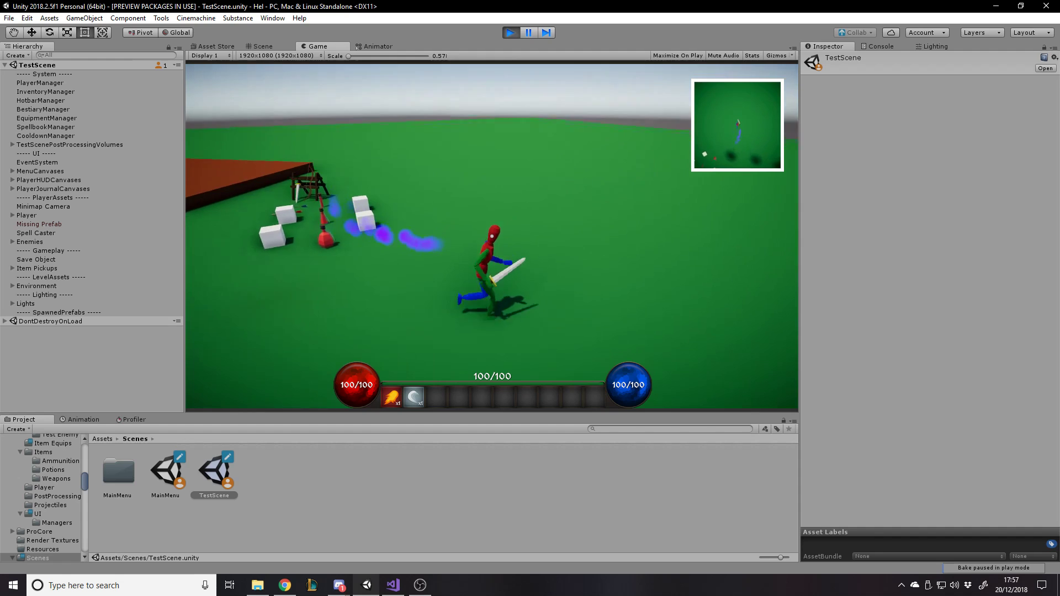
{"action": "key", "text": "Escape"}
{"action": "key", "text": "Escape"}
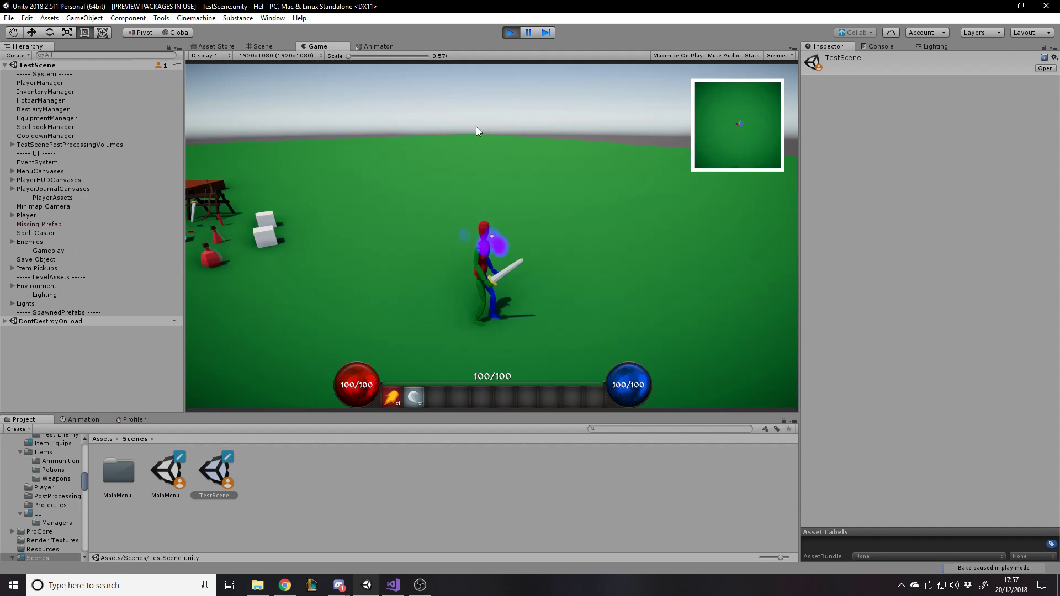
{"action": "key", "text": "a"}
{"action": "key", "text": "d"}
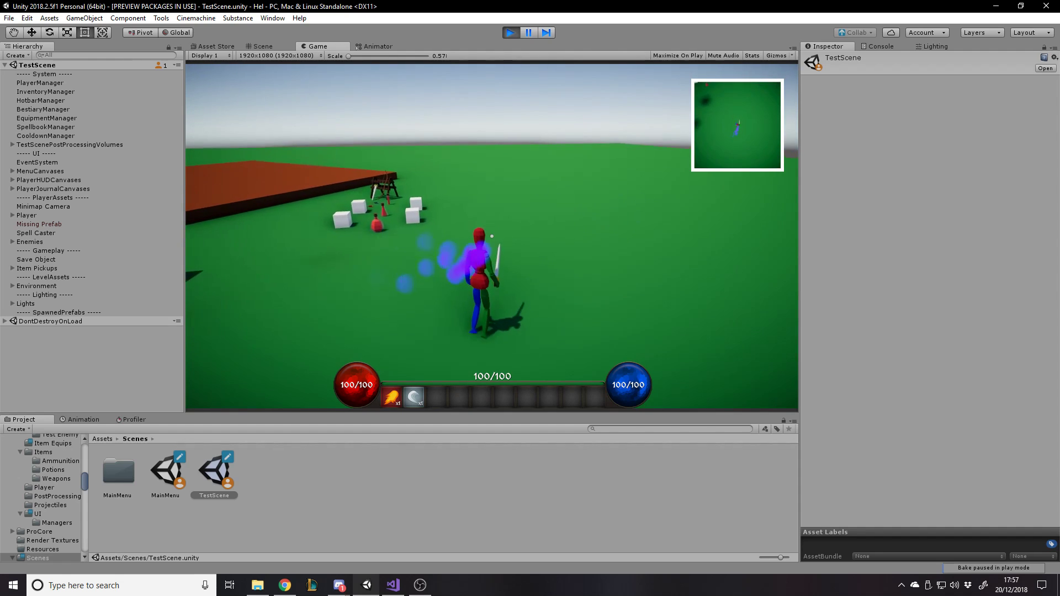
{"action": "key", "text": "w"}
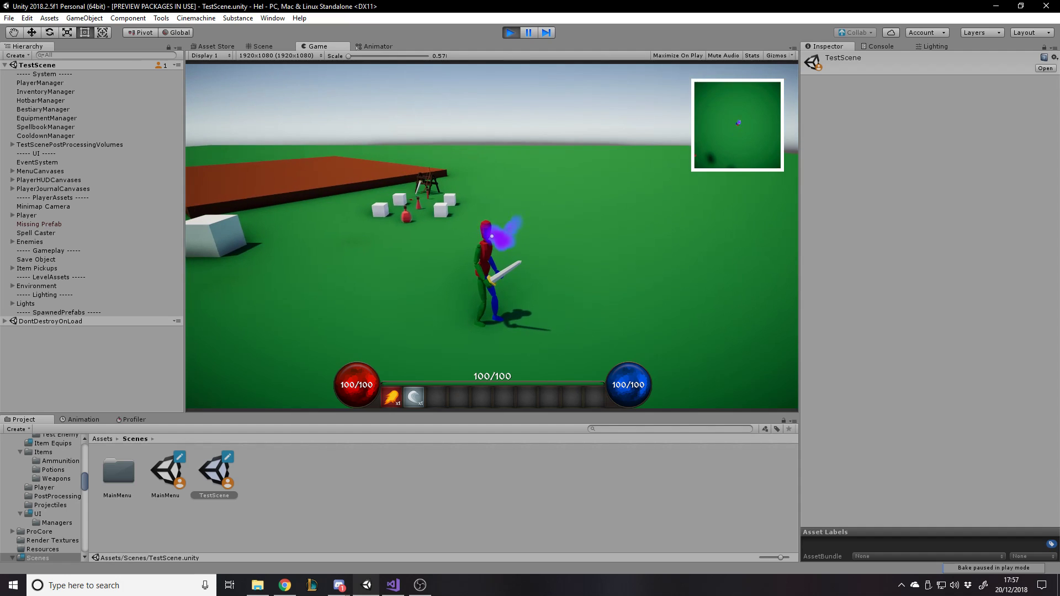
{"action": "key", "text": "Escape"}
{"action": "key", "text": "Escape"}
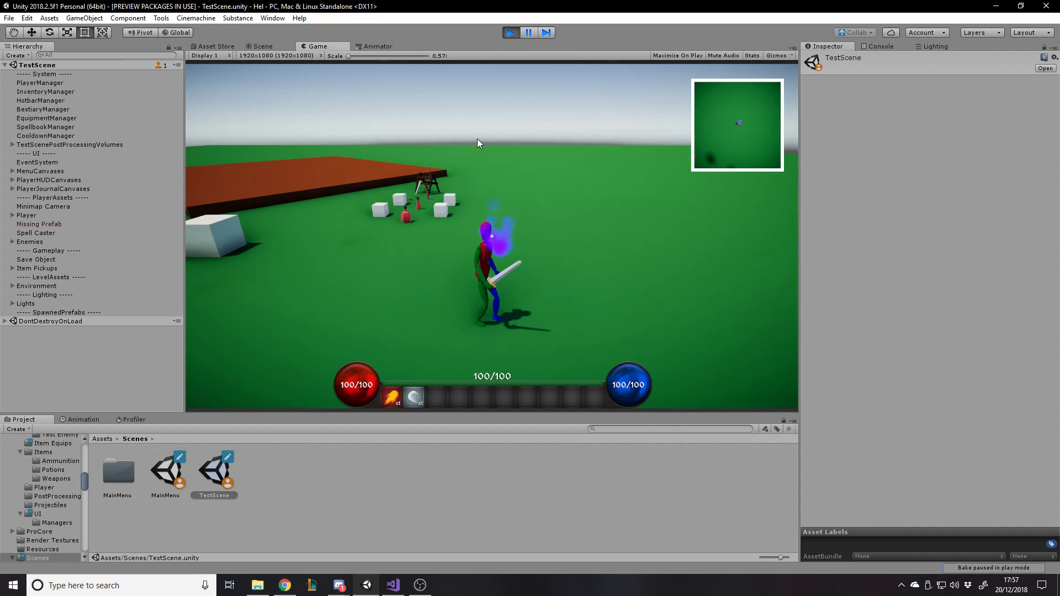
{"action": "key", "text": "super"}
{"action": "key", "text": "super"}
{"action": "key", "text": "super"}
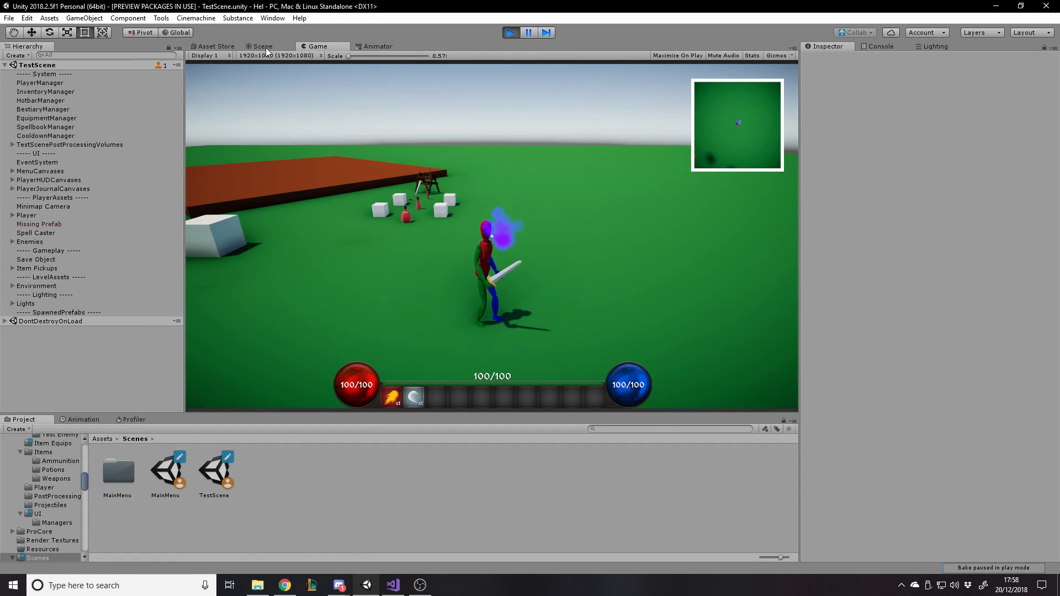
Show the running scene in a 3D Scene view and frame the Missing Prefab object.
{"action": "left_click", "coordinate": [266, 47]}
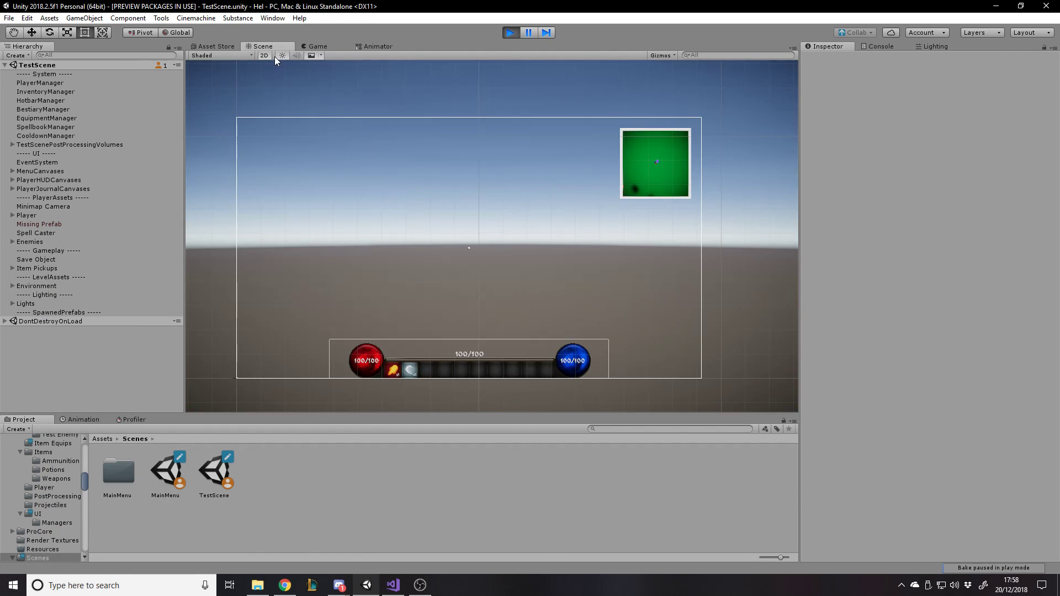
{"action": "left_click", "coordinate": [266, 56]}
{"action": "left_click", "coordinate": [37, 224]}
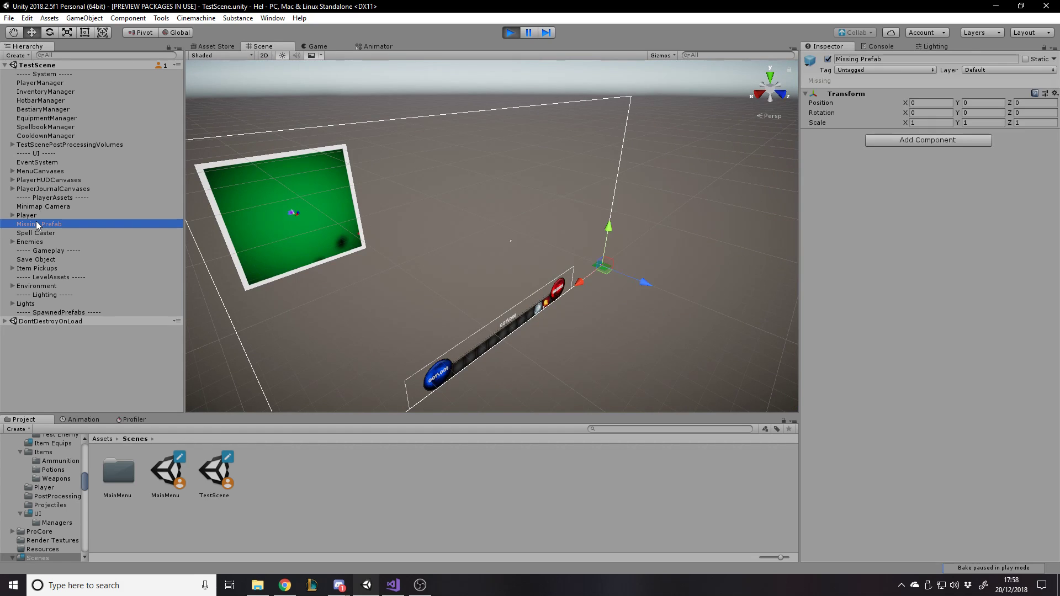
{"action": "double_click", "coordinate": [34, 225]}
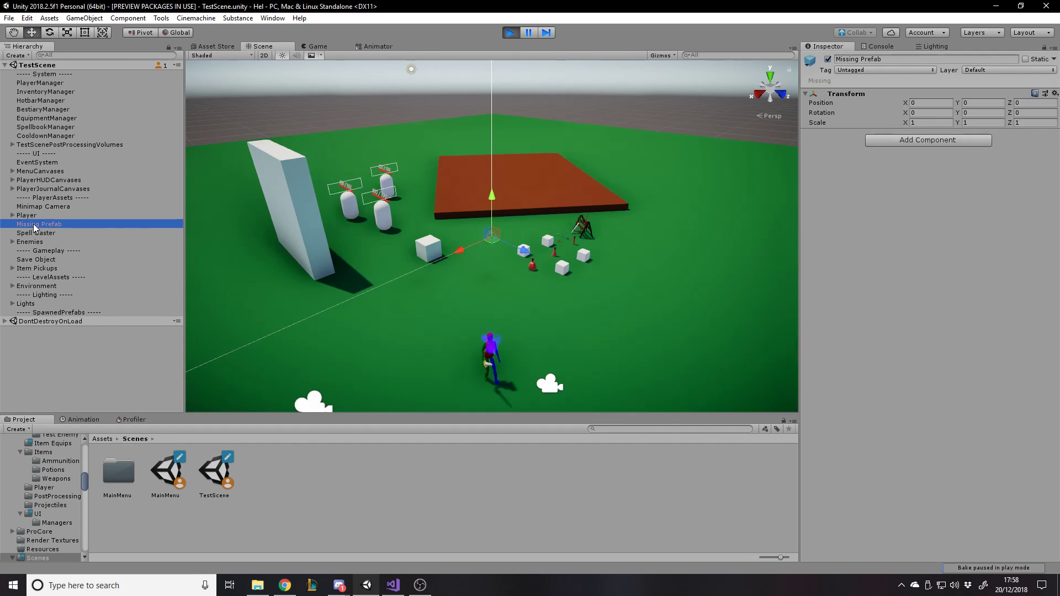
Select the Player object and bring the Scene view close to the character holding the sword.
{"action": "right_click_drag", "start_coordinate": [679, 108], "coordinate": [725, 131]}
{"action": "key", "text": "w"}
{"action": "left_click", "coordinate": [28, 217]}
{"action": "right_click_drag", "start_coordinate": [397, 225], "coordinate": [484, 246]}
{"action": "key", "text": "s"}
{"action": "key", "text": "a"}
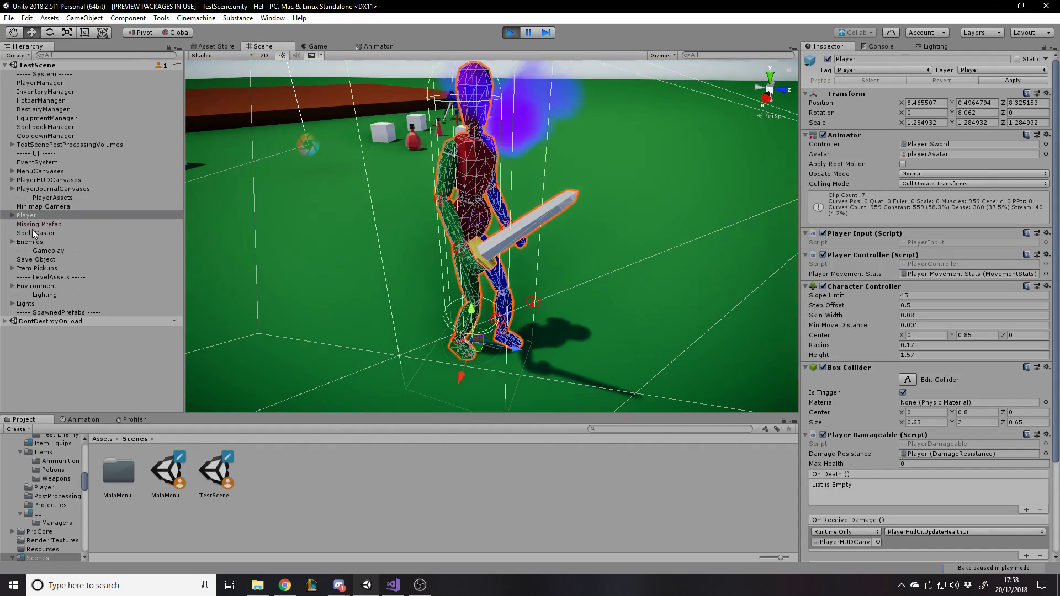
Expand the Player's child objects in the Hierarchy and display its Sword_Idle clip in the Animation window.
{"action": "left_click", "coordinate": [26, 215]}
{"action": "left_click", "coordinate": [12, 215]}
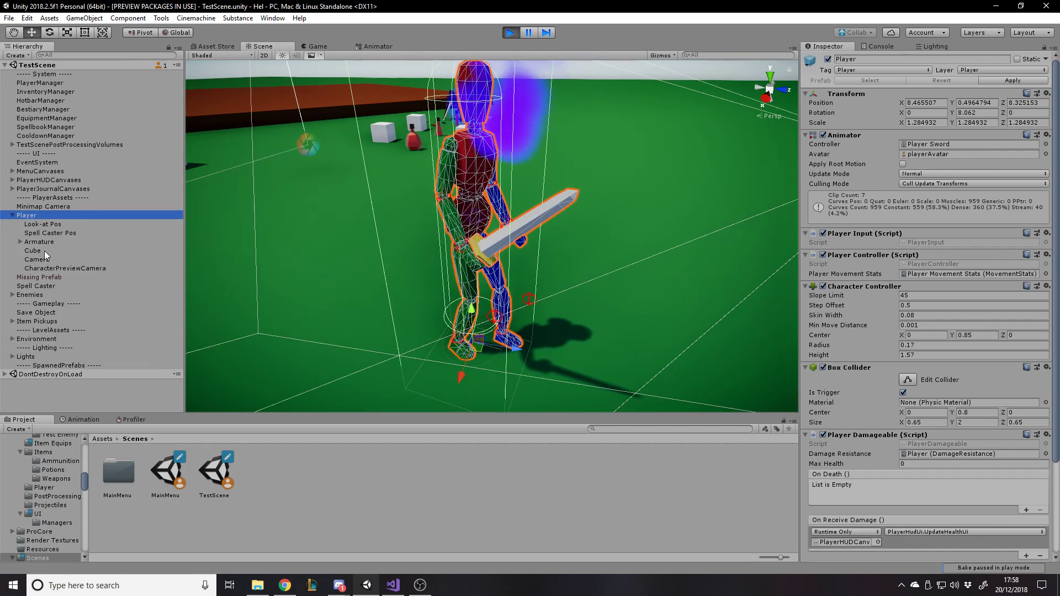
{"action": "left_click", "coordinate": [73, 419]}
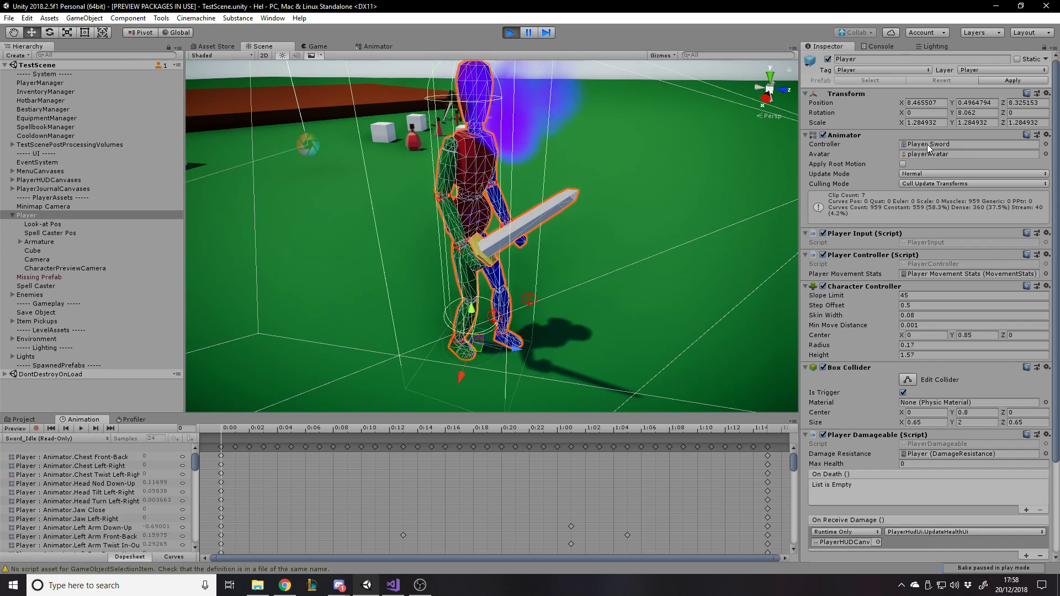
Examine the states and transitions of the Player Sword controller in the Animator graph.
{"action": "left_click", "coordinate": [375, 48]}
{"action": "scroll", "coordinate": [639, 168], "scroll_direction": "down", "scroll_amount": 5}
{"action": "scroll", "coordinate": [499, 127], "scroll_direction": "up", "scroll_amount": 3}
{"action": "scroll", "coordinate": [565, 147], "scroll_direction": "up", "scroll_amount": 3}
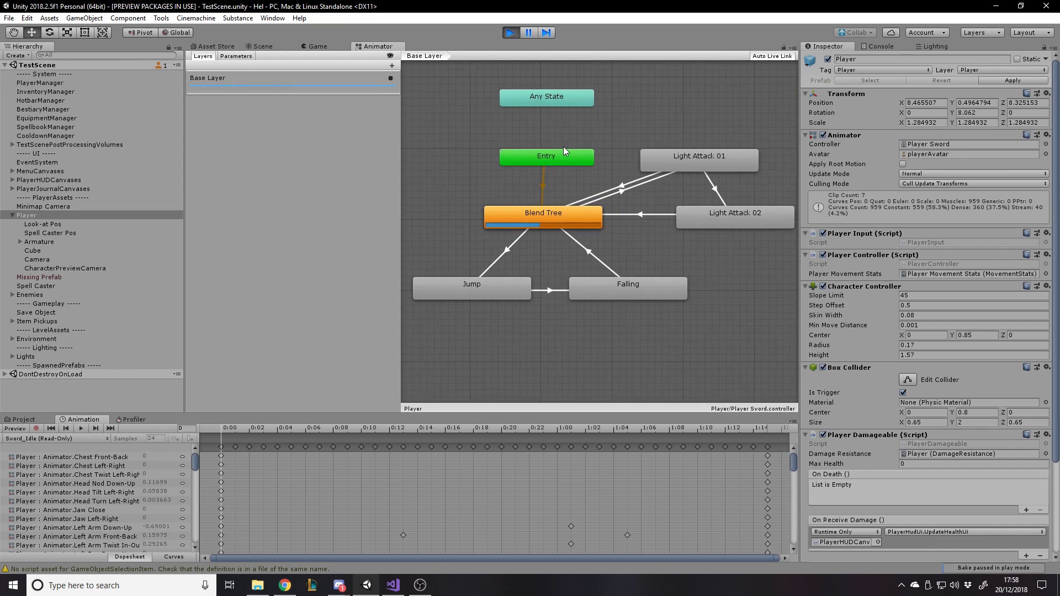
Return to the Scene view and examine the animated Player from several angles and distances.
{"action": "left_click", "coordinate": [275, 48]}
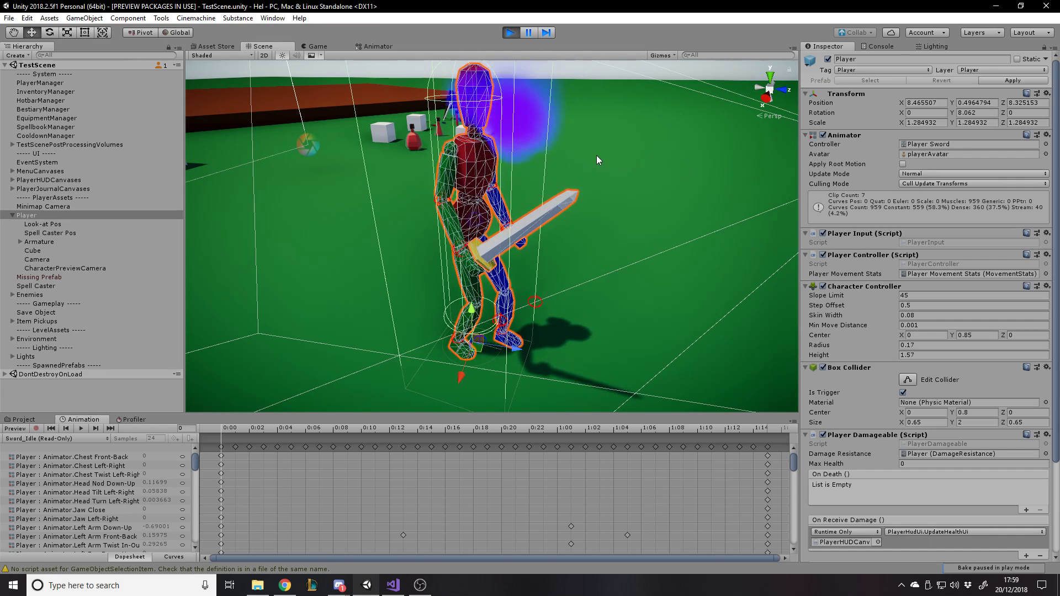
{"action": "left_click_drag", "start_coordinate": [575, 169], "coordinate": [588, 154], "text": "alt"}
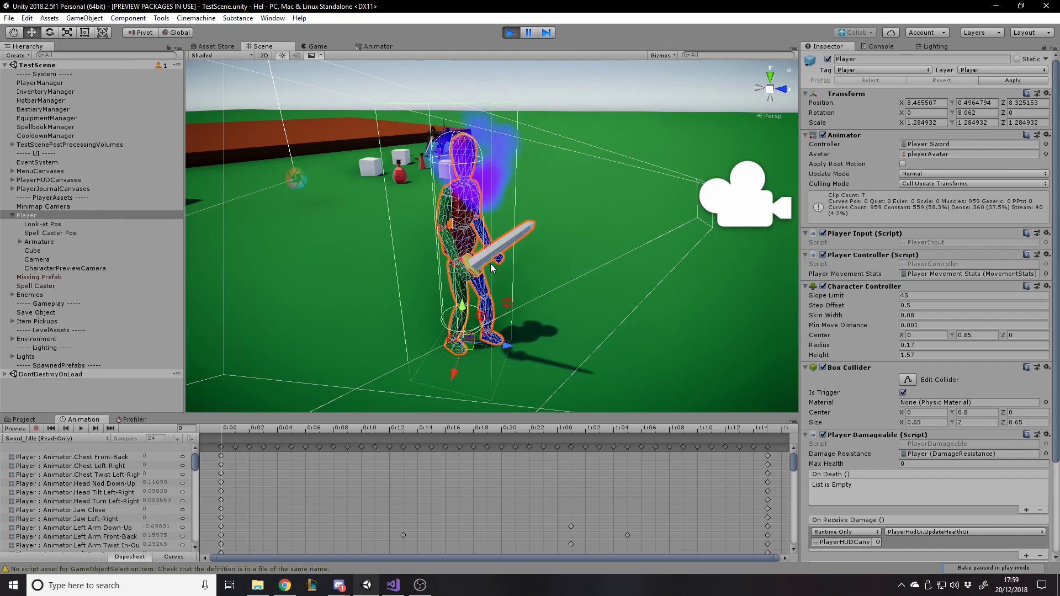
{"action": "left_click_drag", "start_coordinate": [634, 202], "coordinate": [448, 232], "text": "alt"}
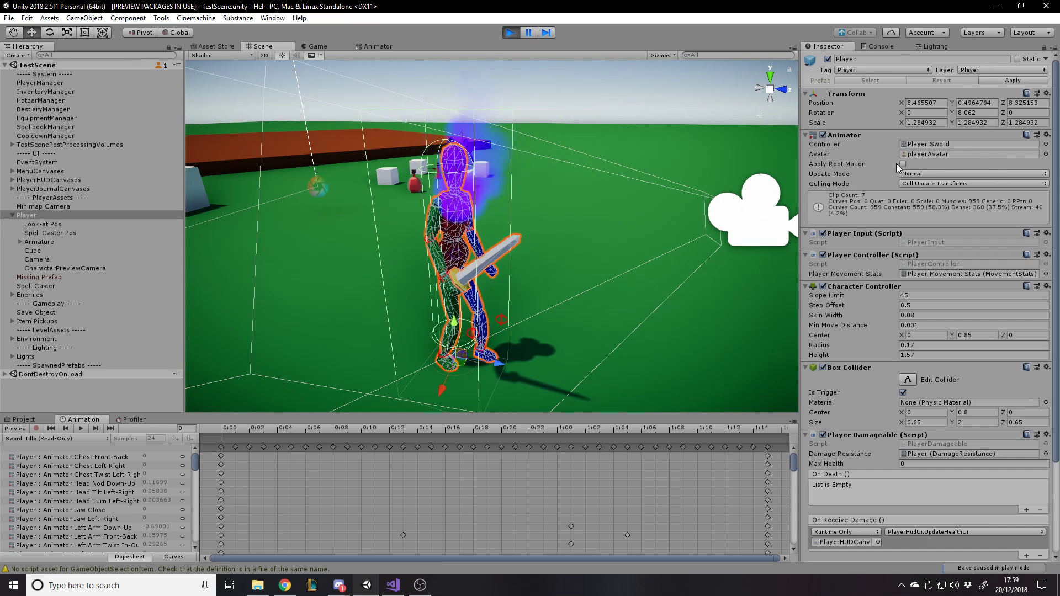
{"action": "left_click_drag", "start_coordinate": [567, 241], "coordinate": [640, 242], "text": "alt"}
{"action": "scroll", "coordinate": [630, 246], "scroll_direction": "down", "scroll_amount": 2, "text": "alt"}
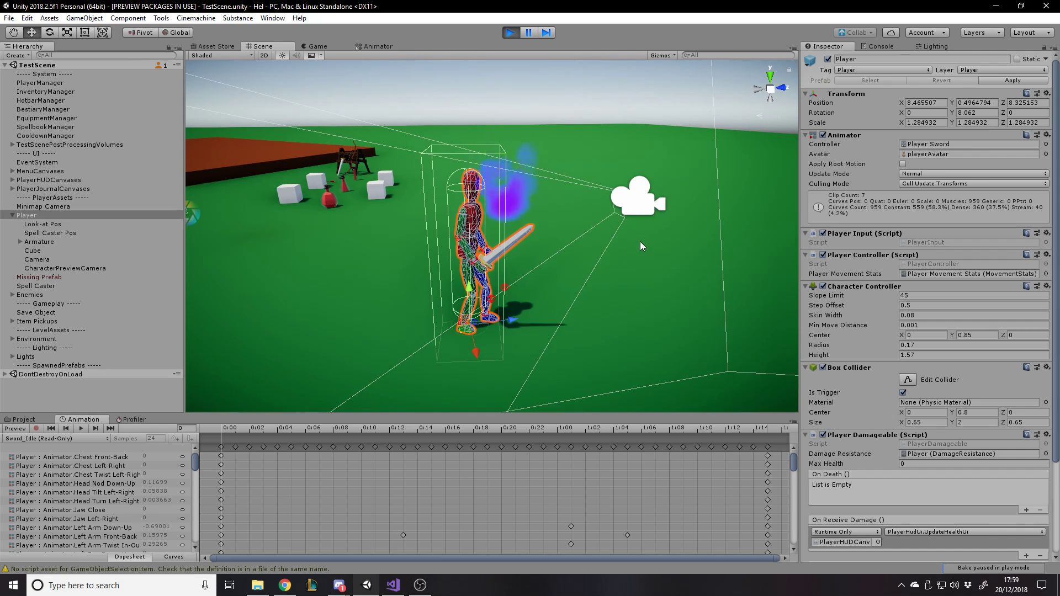
{"action": "scroll", "coordinate": [641, 241], "scroll_direction": "up", "scroll_amount": 3, "text": "alt"}
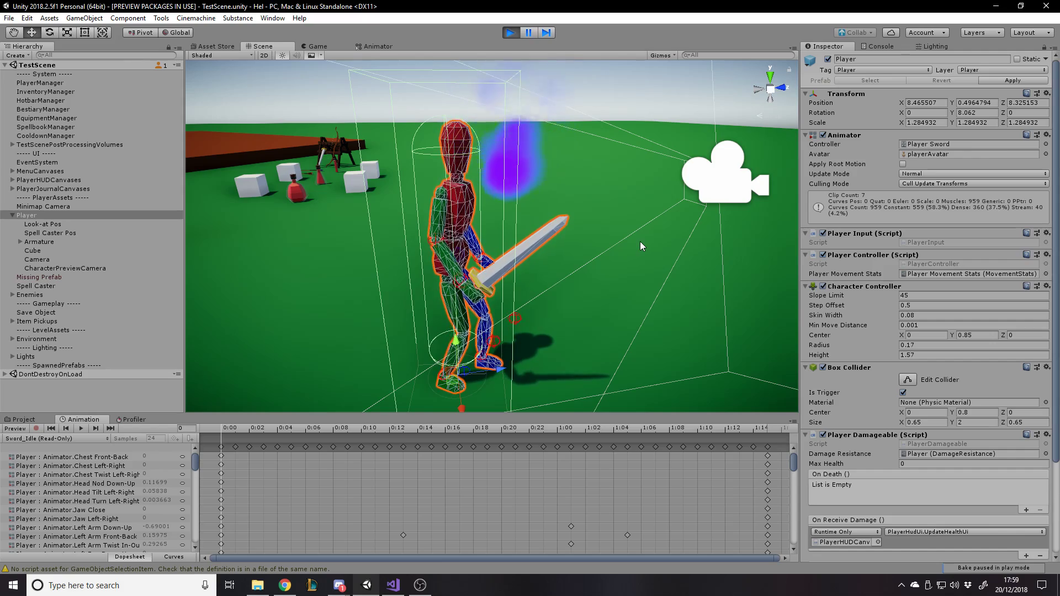
{"action": "left_click_drag", "start_coordinate": [640, 241], "coordinate": [540, 241], "text": "alt"}
{"action": "left_click_drag", "start_coordinate": [610, 249], "coordinate": [876, 146], "text": "alt"}
{"action": "key", "text": "w"}
{"action": "mouse_move", "coordinate": [606, 199]}
{"action": "right_mouse_down"}
{"action": "mouse_move", "coordinate": [585, 222]}
{"action": "mouse_move", "coordinate": [601, 197]}
{"action": "right_mouse_up"}
{"action": "key", "text": "s"}
{"action": "key", "text": "w"}
{"action": "key", "text": "s"}
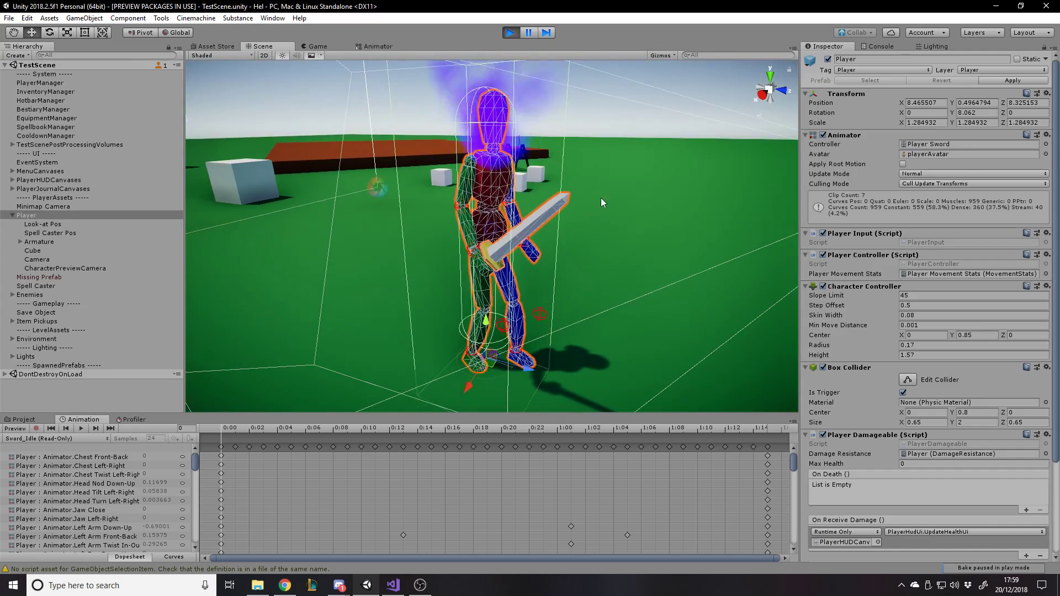
Look through the Update Mode options of the Player's Animator component and close the list without choosing one.
{"action": "left_click", "coordinate": [913, 182]}
{"action": "left_click", "coordinate": [926, 175]}
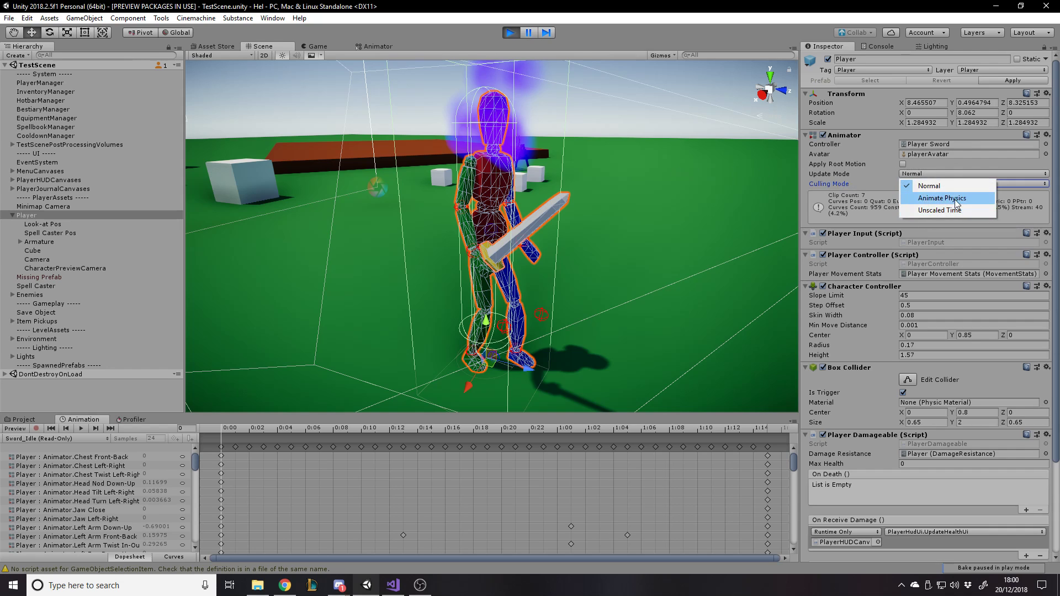
{"action": "left_click", "coordinate": [675, 215]}
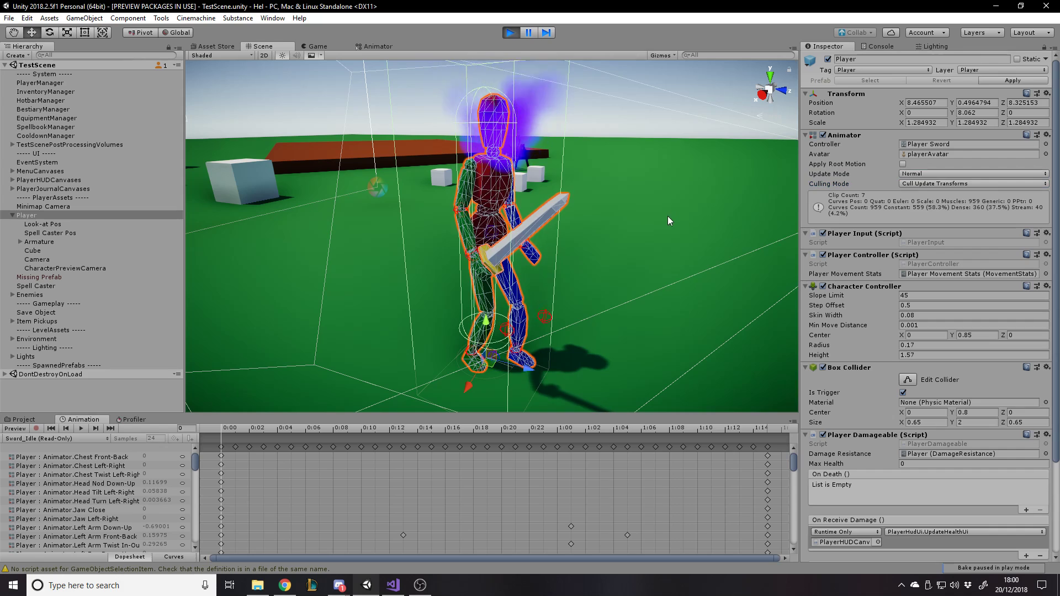
Open the Unity Manual page for the Animator component in the browser and examine its Properties table.
{"action": "left_click", "coordinate": [1027, 136]}
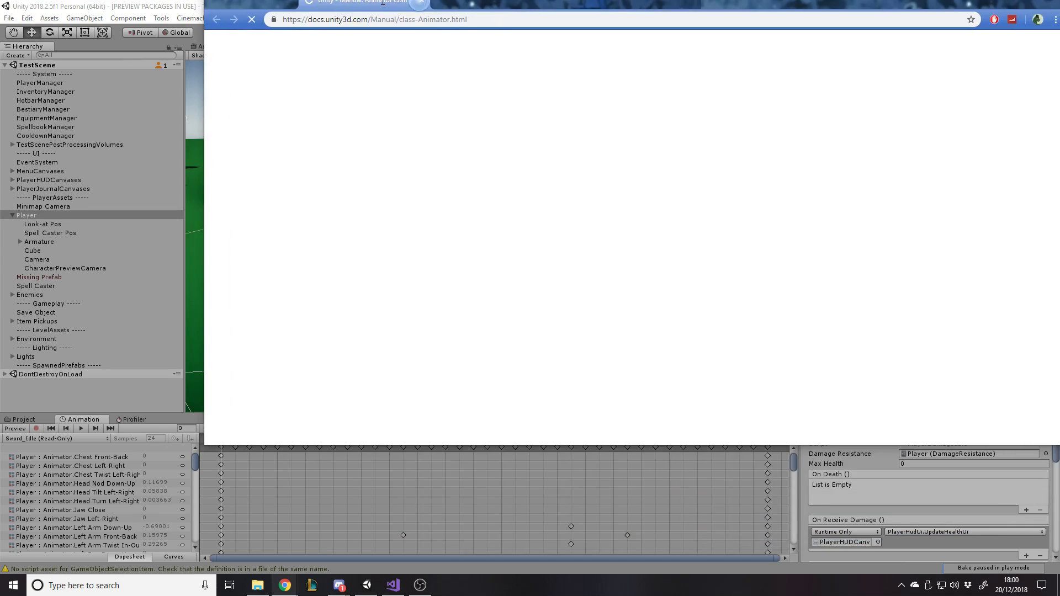
{"action": "scroll", "coordinate": [524, 323], "scroll_direction": "down", "scroll_amount": 10}
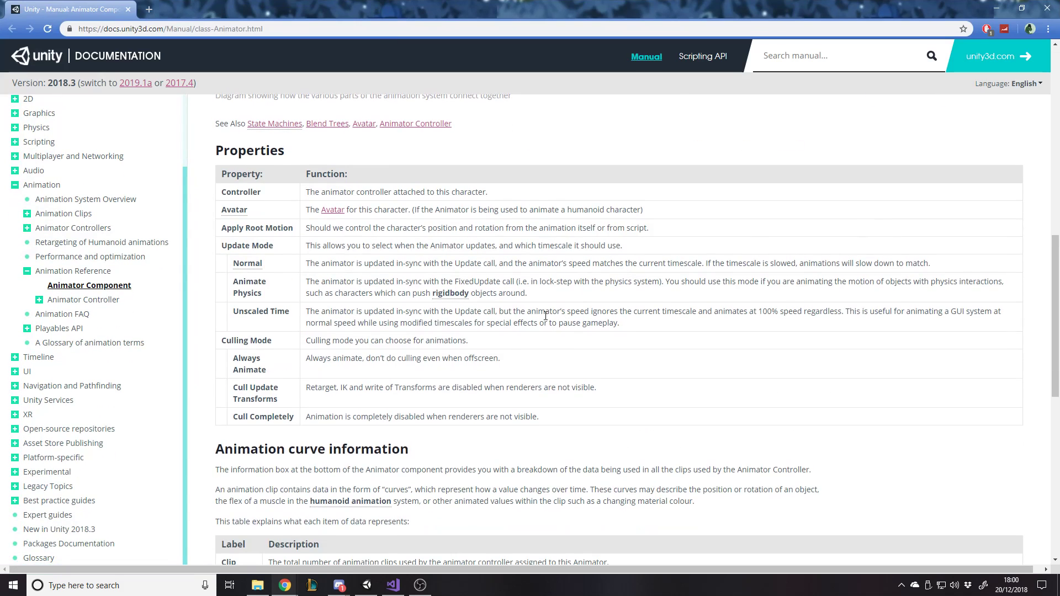
{"action": "scroll", "coordinate": [245, 360], "scroll_direction": "down", "scroll_amount": 4}
{"action": "scroll", "coordinate": [289, 282], "scroll_direction": "up", "scroll_amount": 2}
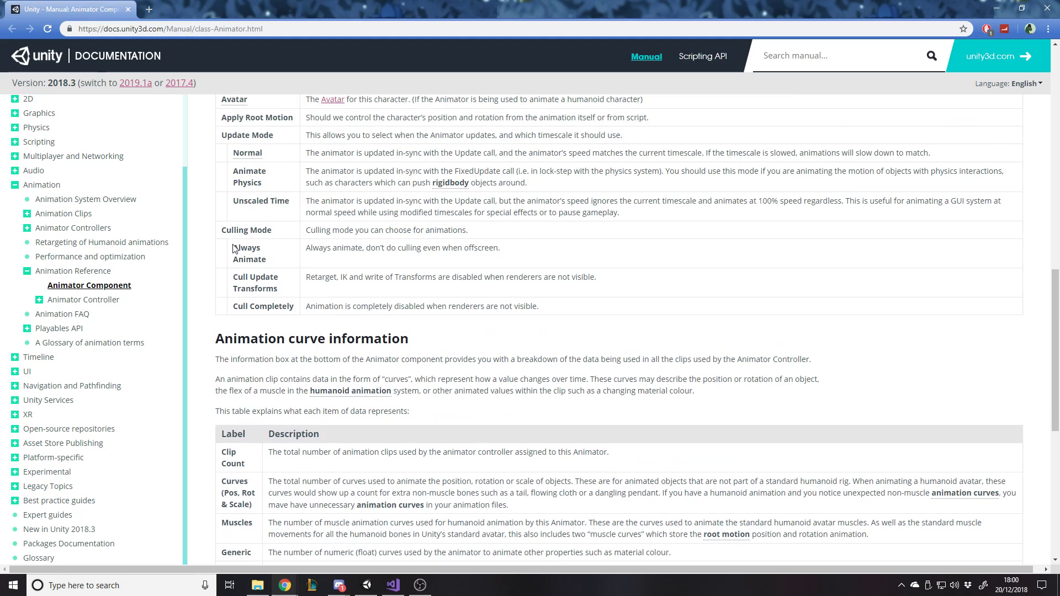
{"action": "scroll", "coordinate": [237, 249], "scroll_direction": "up", "scroll_amount": 2}
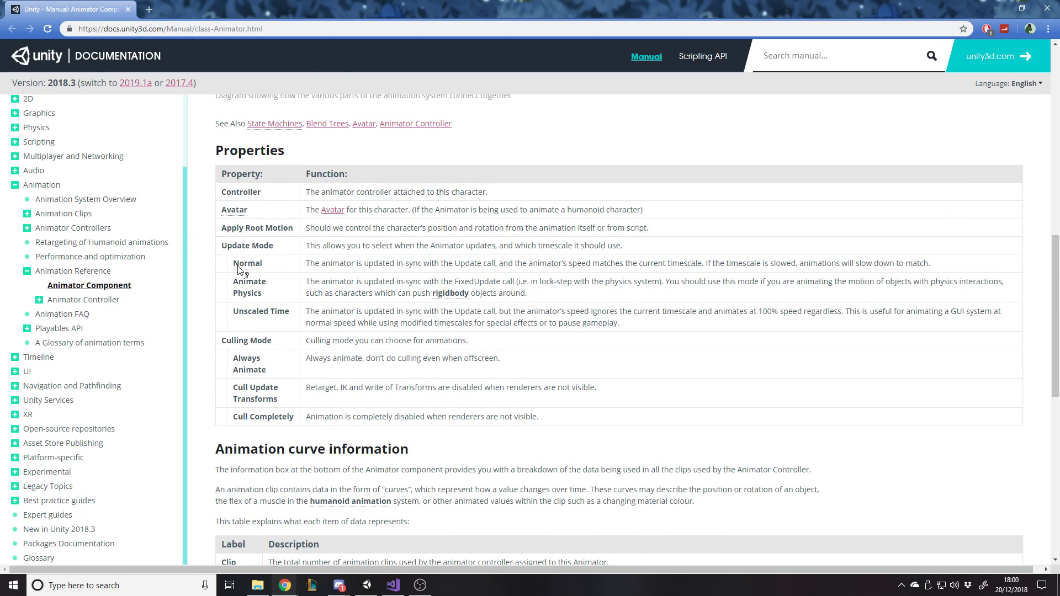
Read the Animate Physics description under Update Mode, highlighting its text along the way.
{"action": "mouse_move", "coordinate": [239, 268]}
{"action": "left_click_drag", "start_coordinate": [304, 283], "coordinate": [594, 293]}
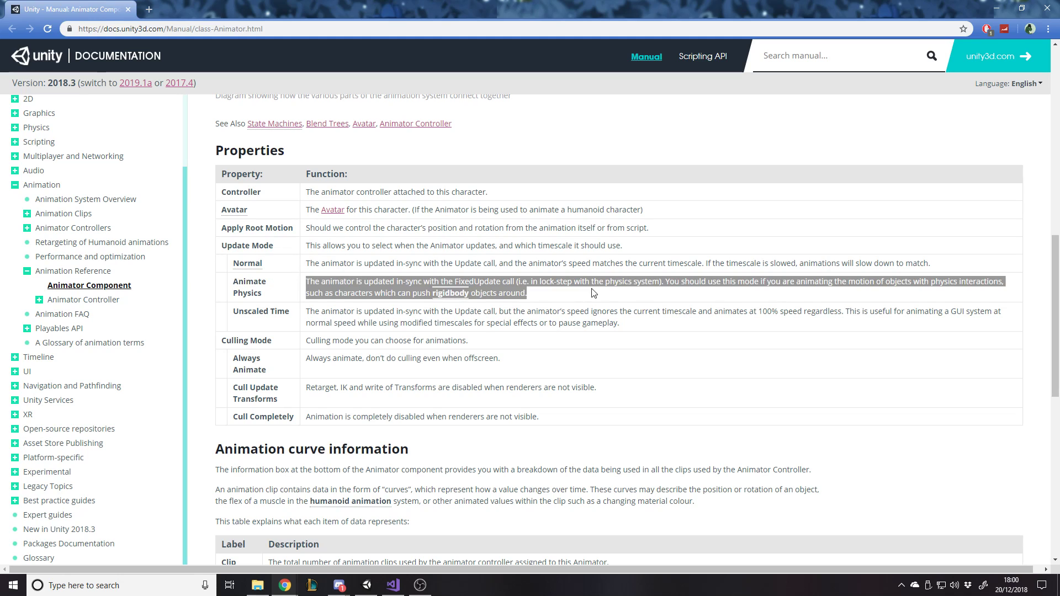
{"action": "left_click", "coordinate": [594, 293]}
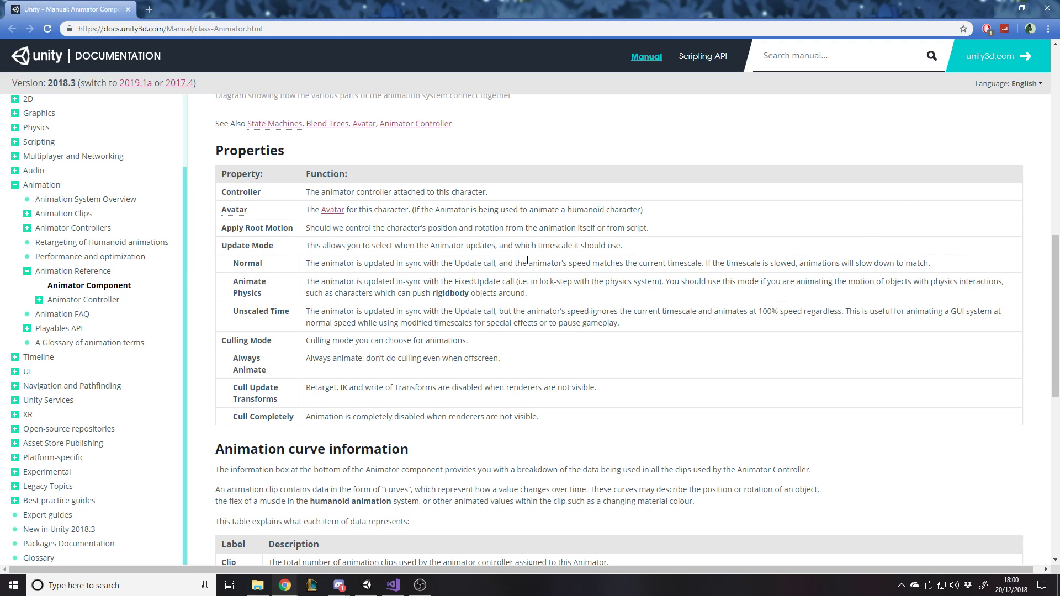
{"action": "left_click_drag", "start_coordinate": [715, 282], "coordinate": [854, 284]}
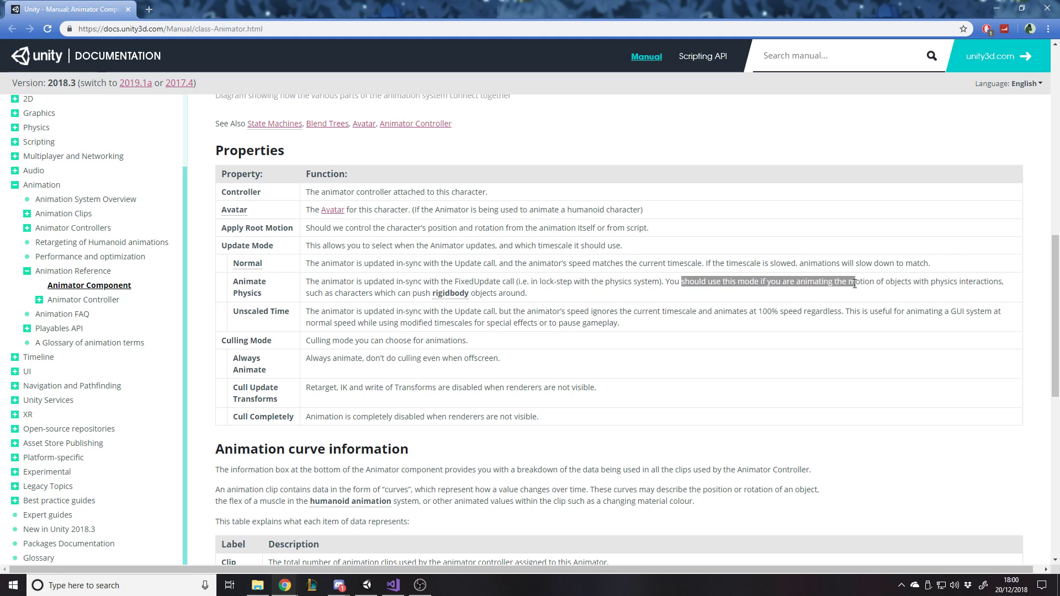
{"action": "left_click", "coordinate": [1015, 290]}
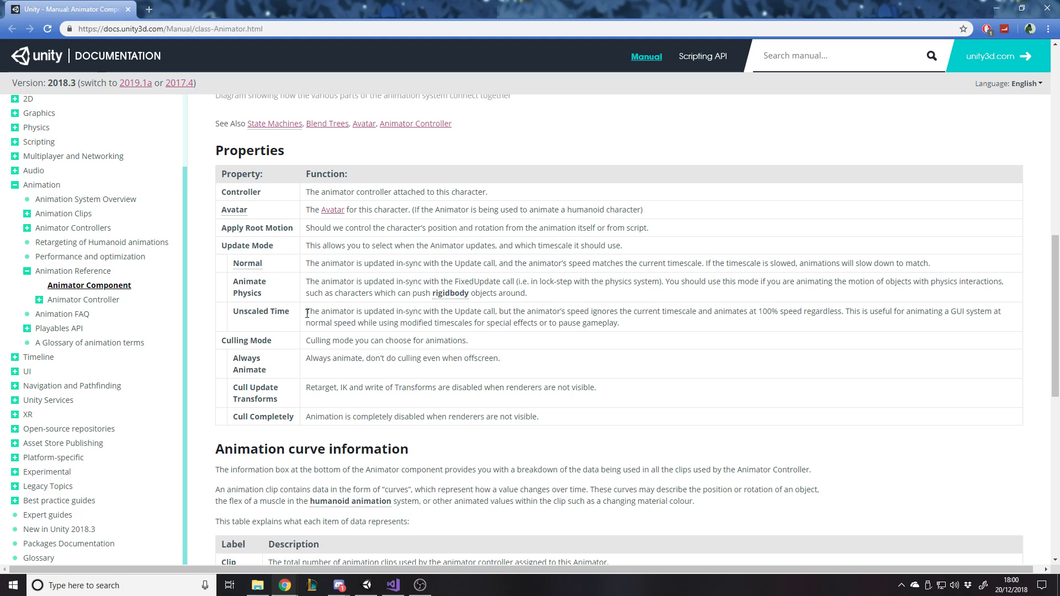
Highlight and read the Unscaled Time description under Update Mode, and clear the highlight.
{"action": "left_click_drag", "start_coordinate": [307, 313], "coordinate": [270, 327]}
{"action": "left_click", "coordinate": [644, 319]}
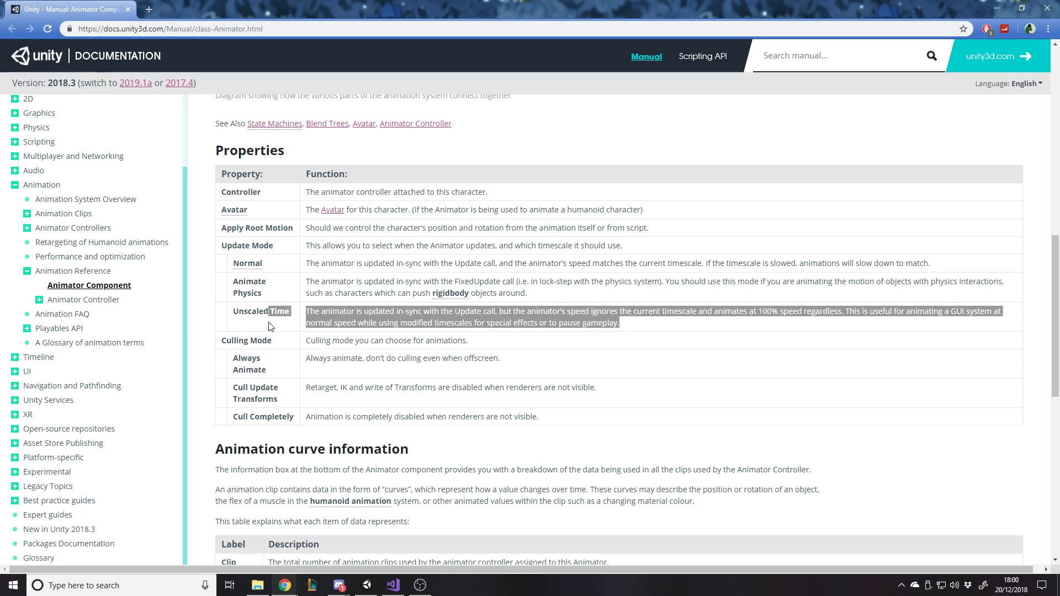
{"action": "left_click", "coordinate": [525, 323]}
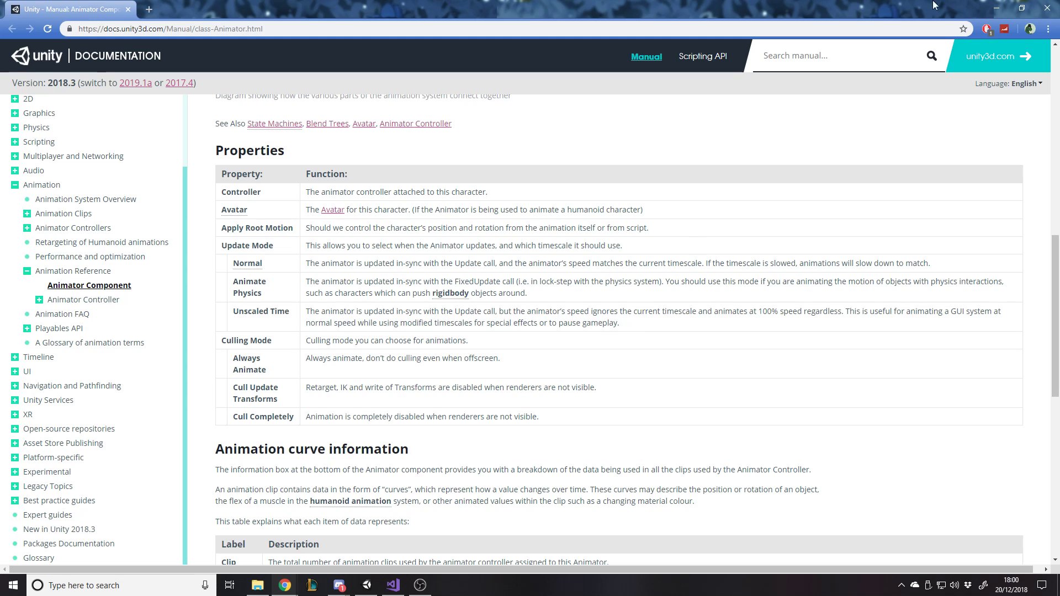
Switch back to Unity and dock the Game view beside the Scene view so both are shown together.
{"action": "left_click", "coordinate": [986, 5]}
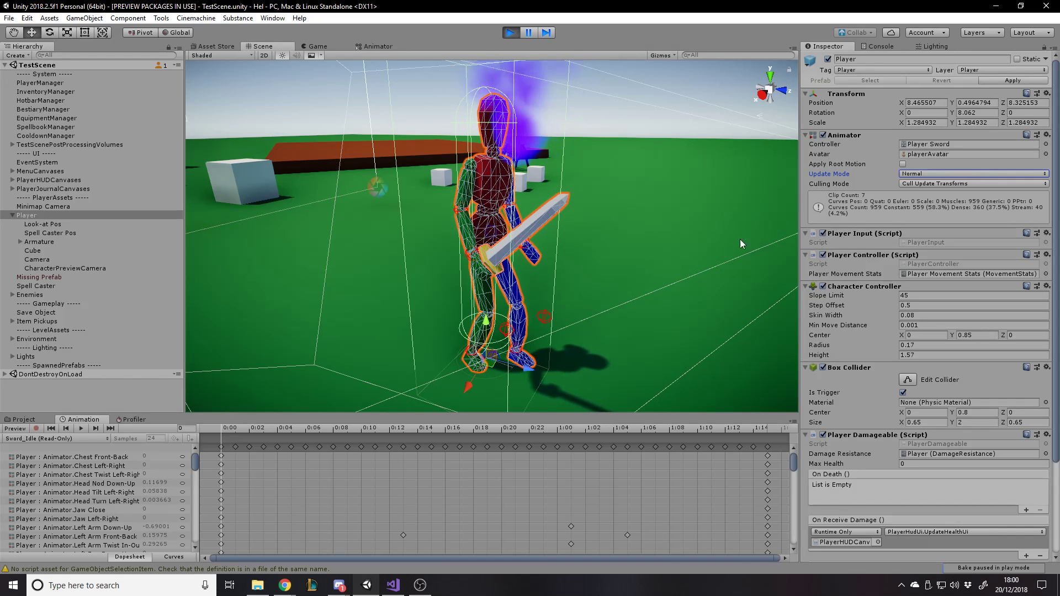
{"action": "left_click_drag", "start_coordinate": [317, 46], "coordinate": [718, 276]}
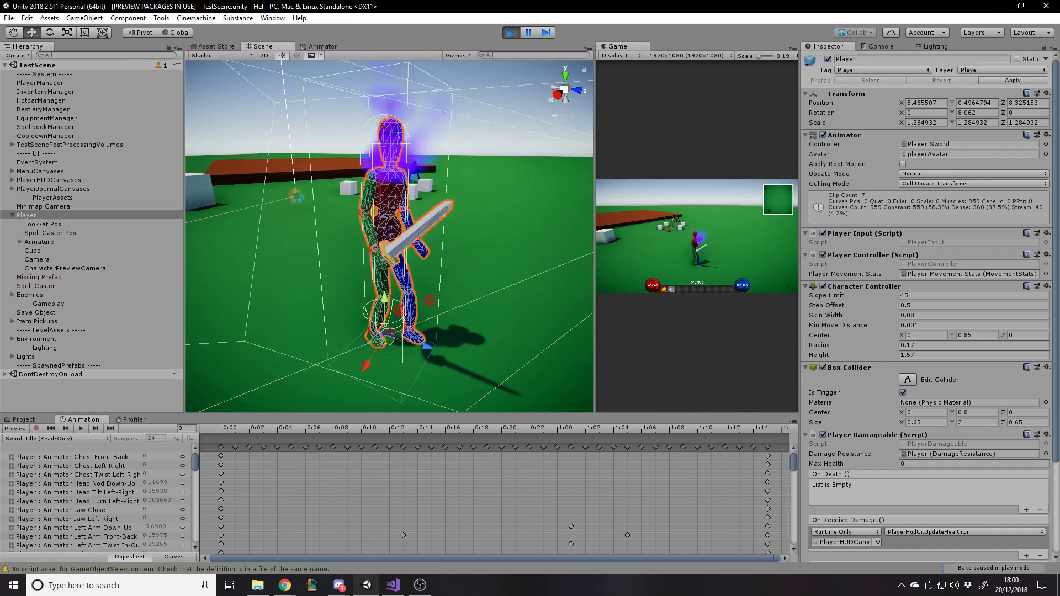
Walk the Player around in the running game, and open and close the in-game spell menu.
{"action": "key", "text": "a"}
{"action": "key", "text": "d"}
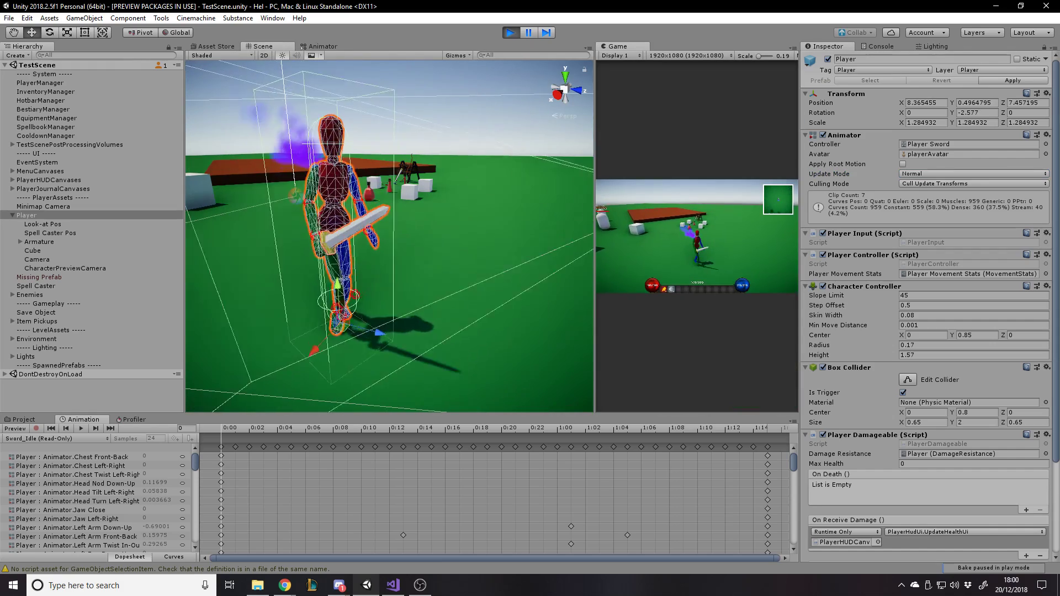
{"action": "key", "text": "Tab"}
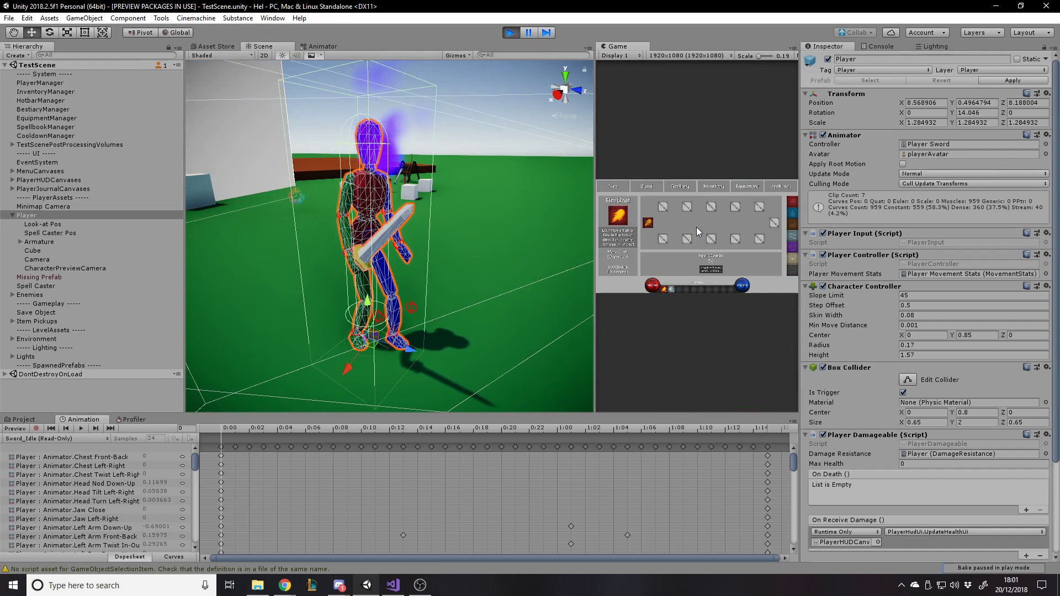
{"action": "key", "text": "Tab"}
Pause the game with its pause menu and examine the Player's sword and body up close in the Scene view.
{"action": "key", "text": "Escape"}
{"action": "right_click_drag", "start_coordinate": [521, 238], "coordinate": [522, 239]}
{"action": "key", "text": "w"}
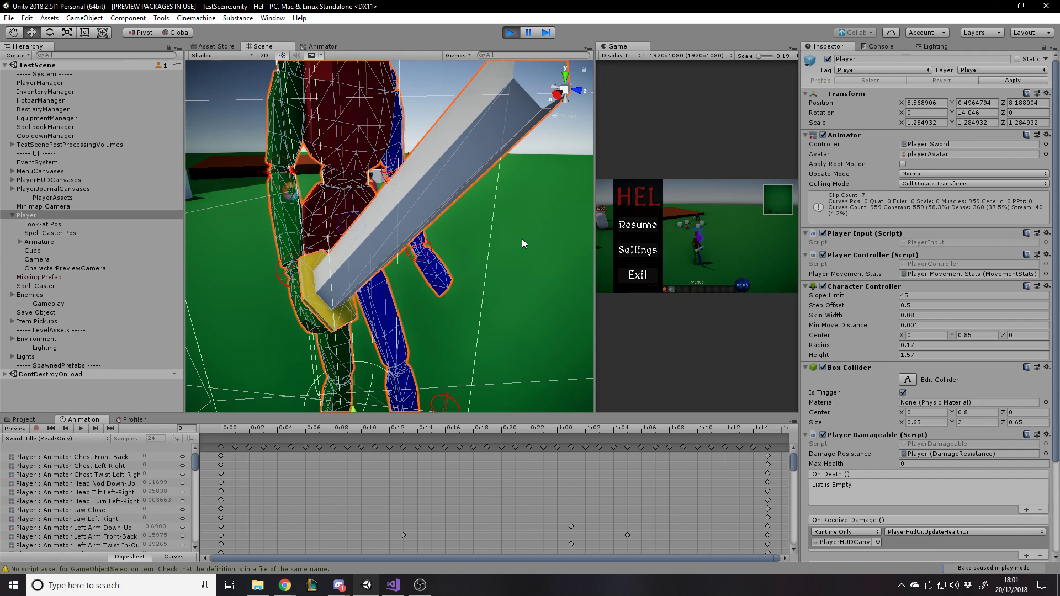
{"action": "left_click_drag", "start_coordinate": [522, 239], "coordinate": [539, 239], "text": "alt"}
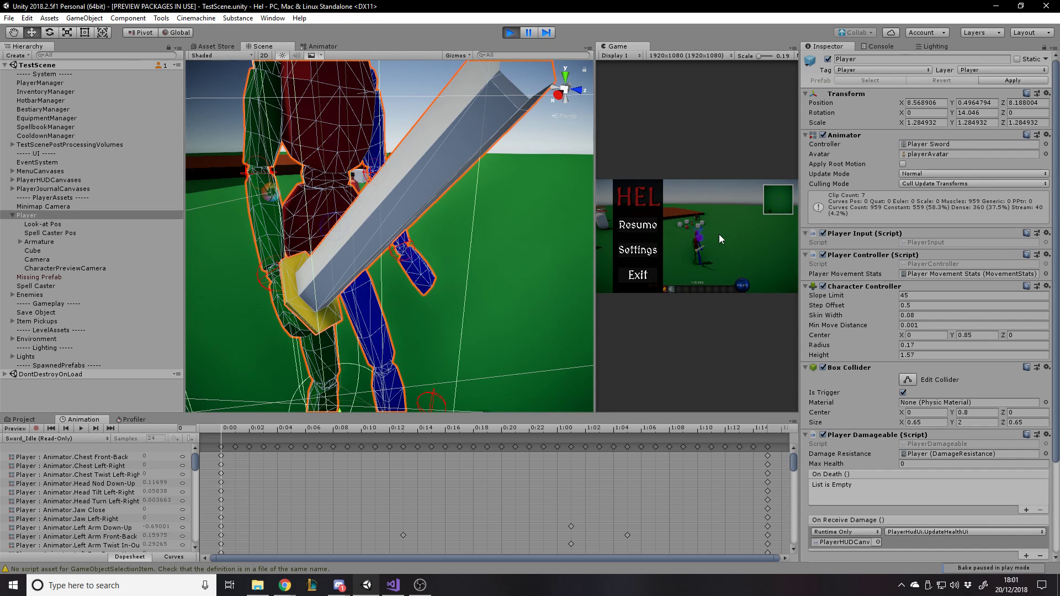
Resume the game and walk the Player in several directions, watching its animation in the Scene and Game views.
{"action": "key", "text": "Escape"}
{"action": "key", "text": "w"}
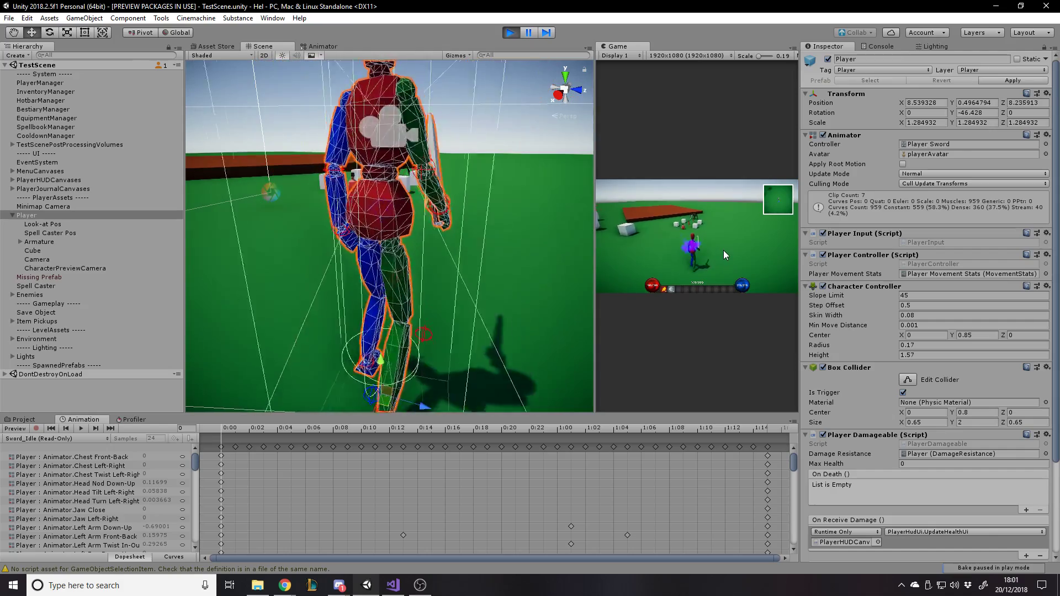
{"action": "key", "text": "s"}
{"action": "key", "text": "a"}
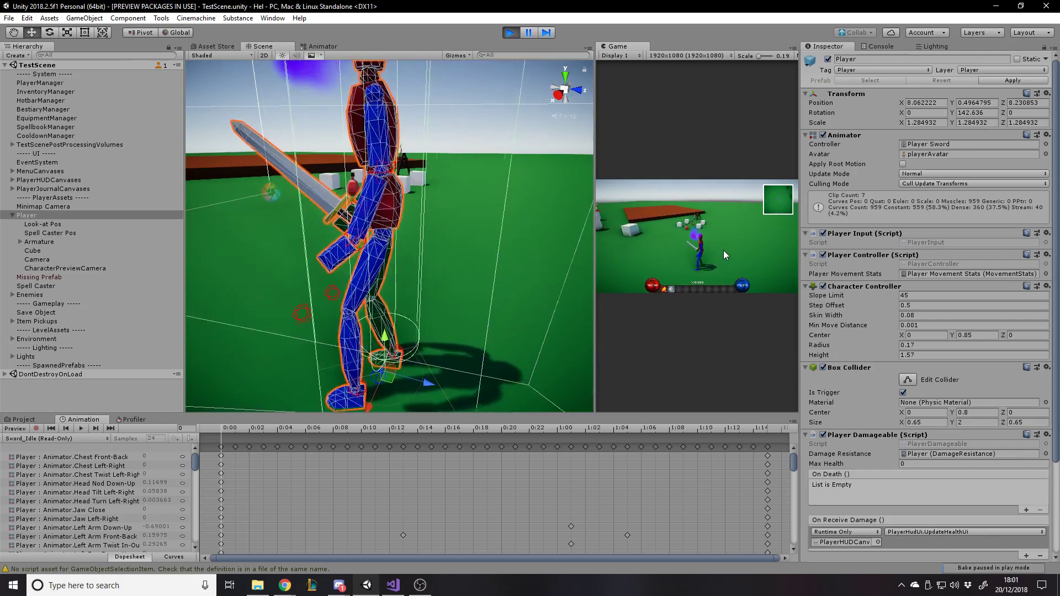
{"action": "key", "text": "s"}
{"action": "key", "text": "w"}
{"action": "key", "text": "d"}
{"action": "key", "text": "s"}
Pause the game again and frame the whole Player in the Scene view to examine its animation.
{"action": "key", "text": "i"}
{"action": "key", "text": "i"}
{"action": "key", "text": "Escape"}
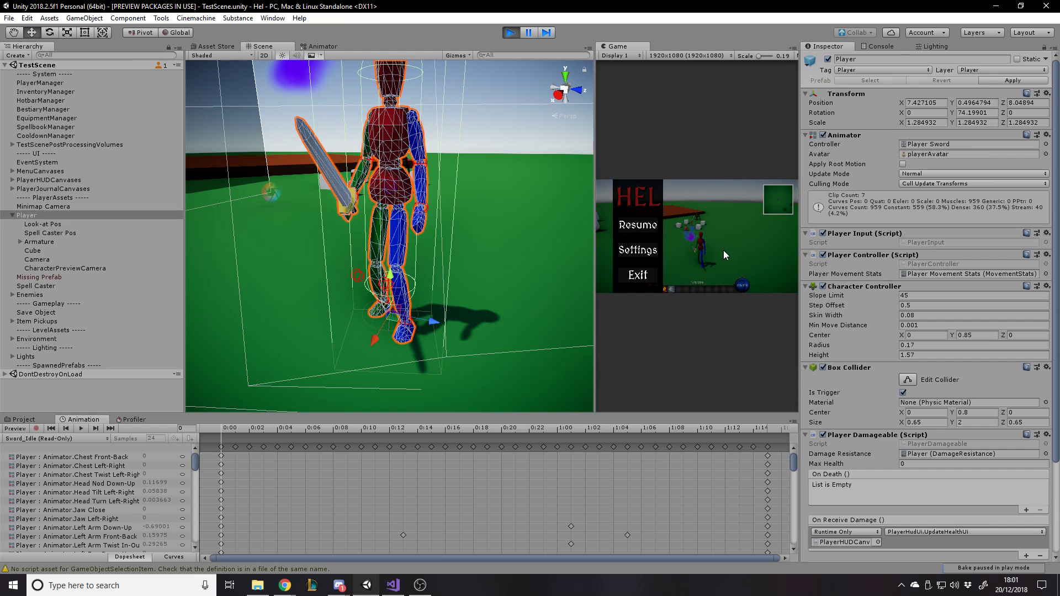
{"action": "key", "text": "s"}
{"action": "right_click_drag", "start_coordinate": [499, 227], "coordinate": [503, 173]}
{"action": "key", "text": "w"}
{"action": "left_click_drag", "start_coordinate": [473, 188], "coordinate": [499, 203], "text": "alt"}
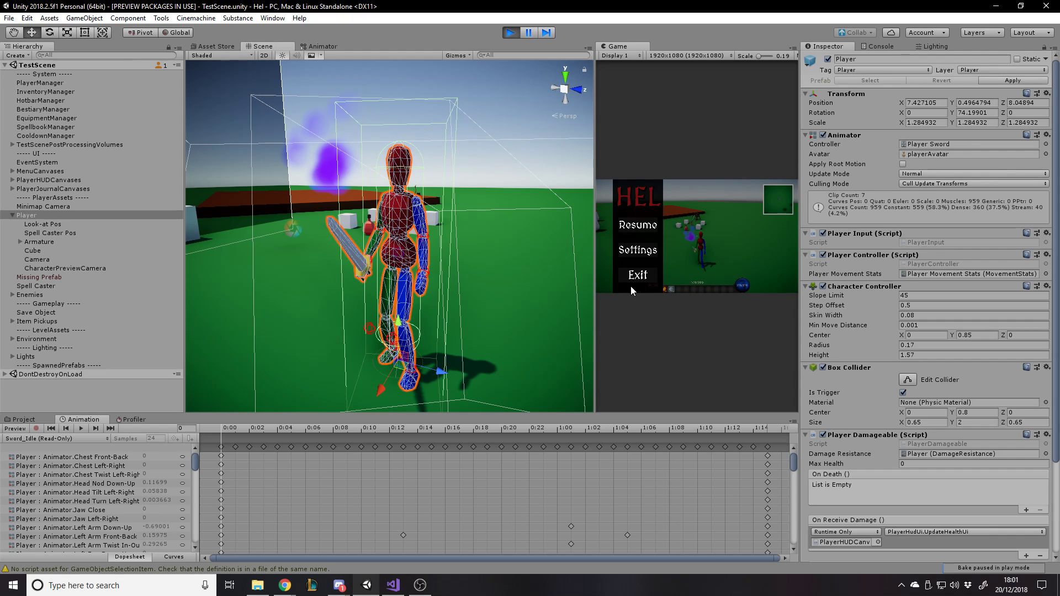
Set the Player Animator's Update Mode to Unscaled Time.
{"action": "left_click", "coordinate": [924, 174]}
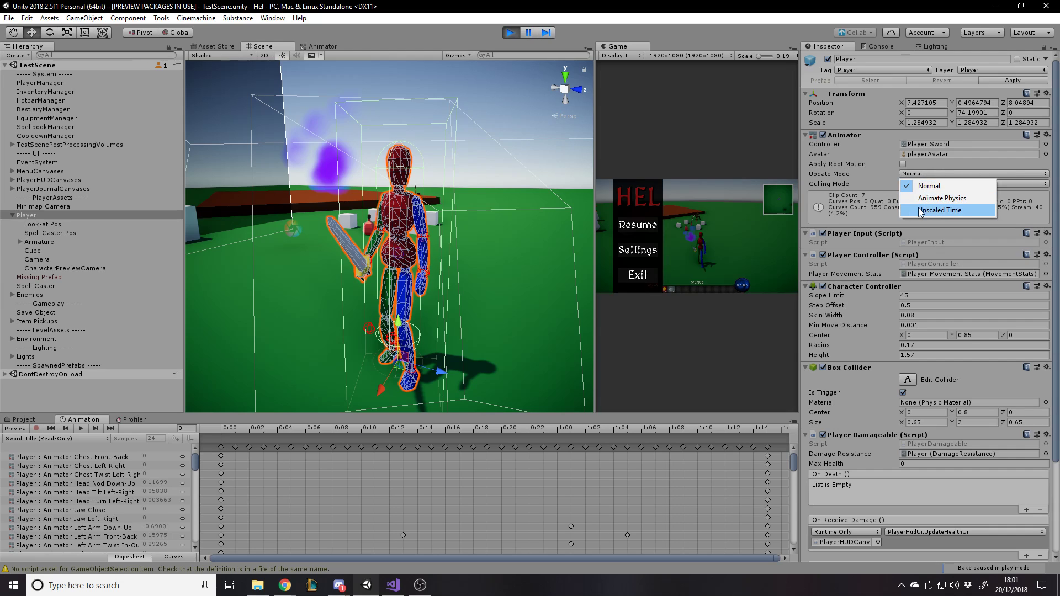
{"action": "left_click", "coordinate": [702, 215]}
{"action": "left_click", "coordinate": [913, 184]}
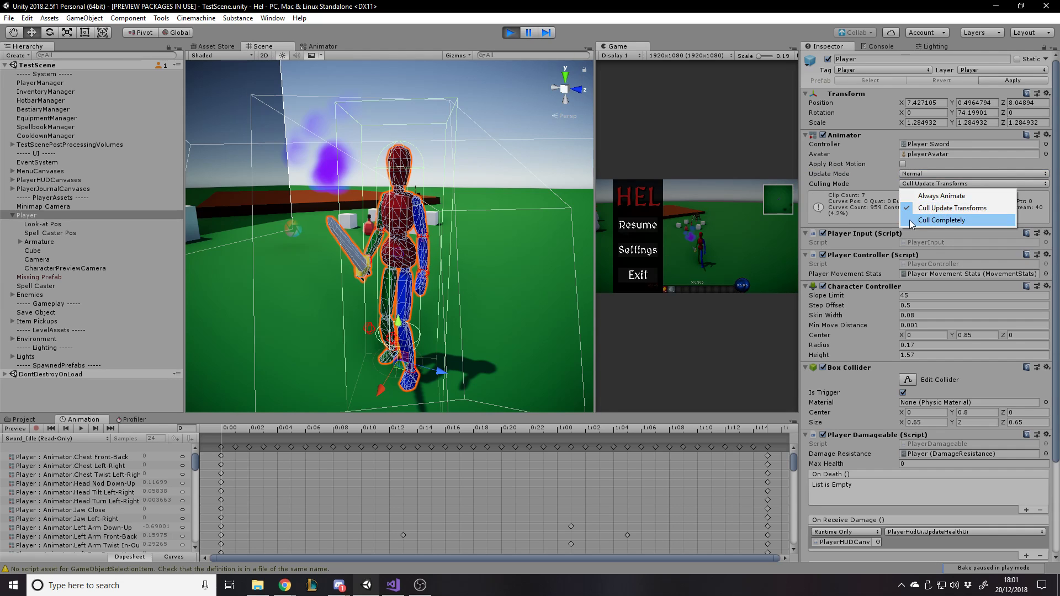
{"action": "left_click", "coordinate": [924, 174]}
{"action": "left_click", "coordinate": [919, 212]}
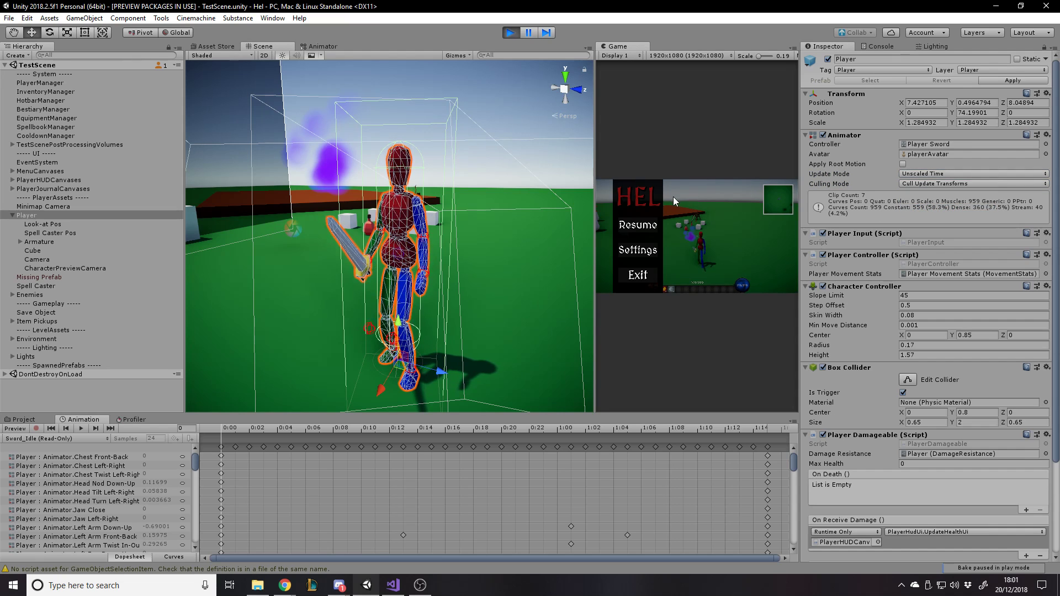
Maximize the Game view to check the Player's animation behind the pause menu, and restore the normal layout.
{"action": "left_click", "coordinate": [792, 48]}
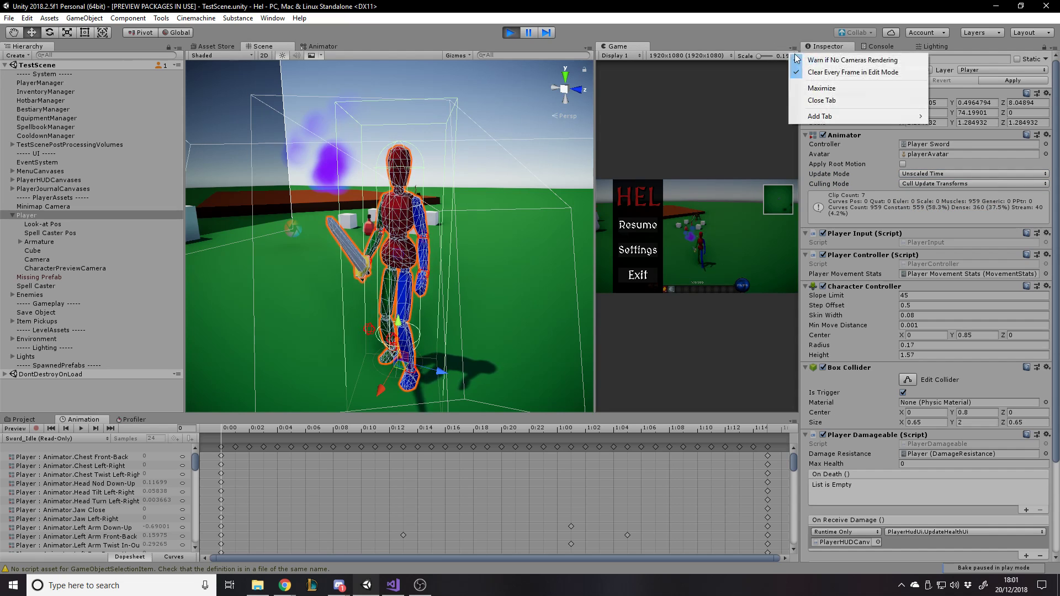
{"action": "left_click", "coordinate": [812, 85]}
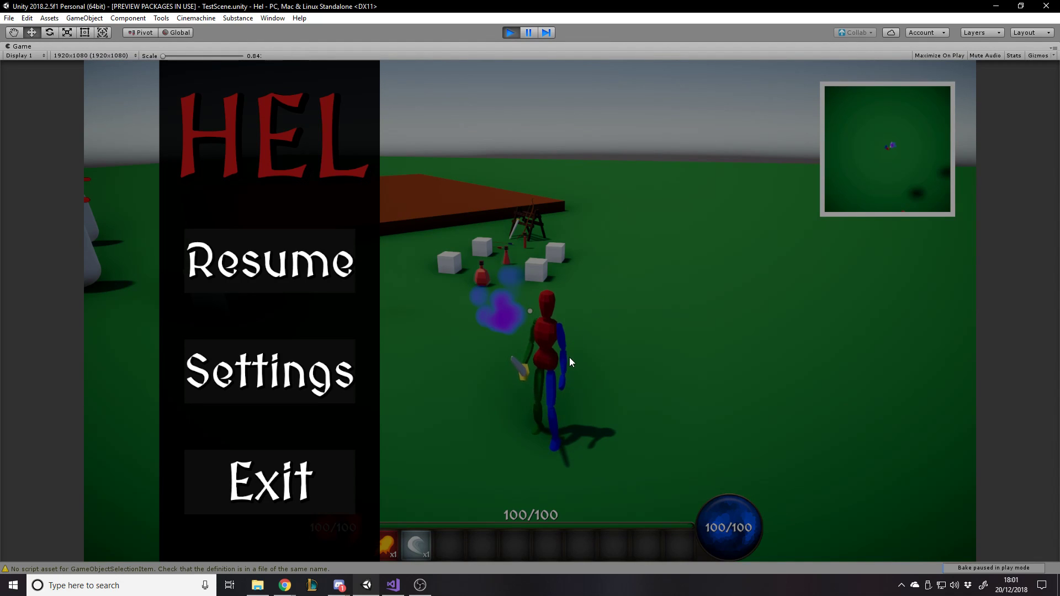
{"action": "left_click", "coordinate": [1052, 49]}
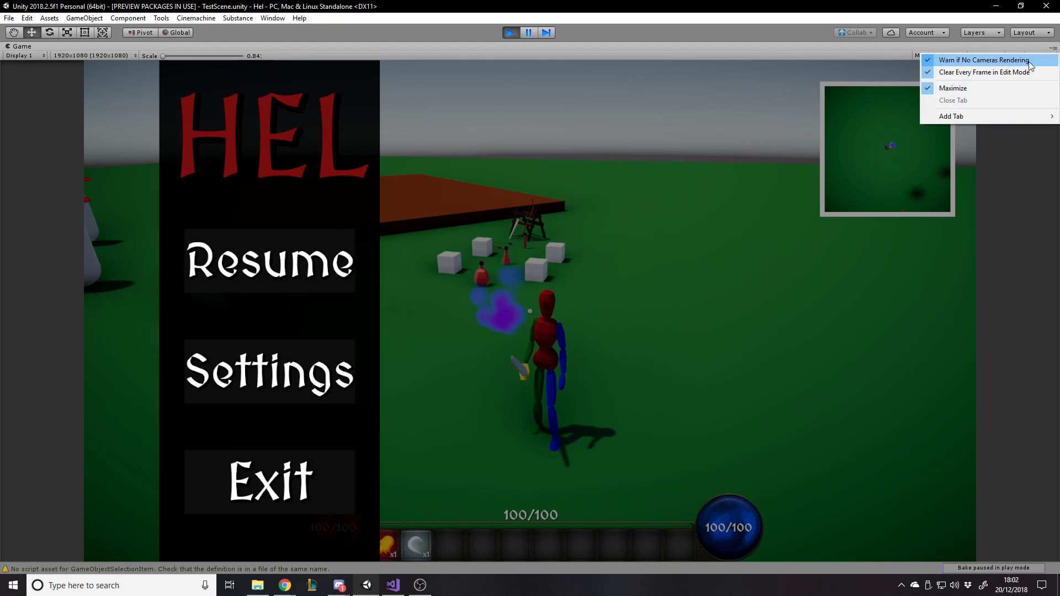
{"action": "left_click", "coordinate": [1008, 88]}
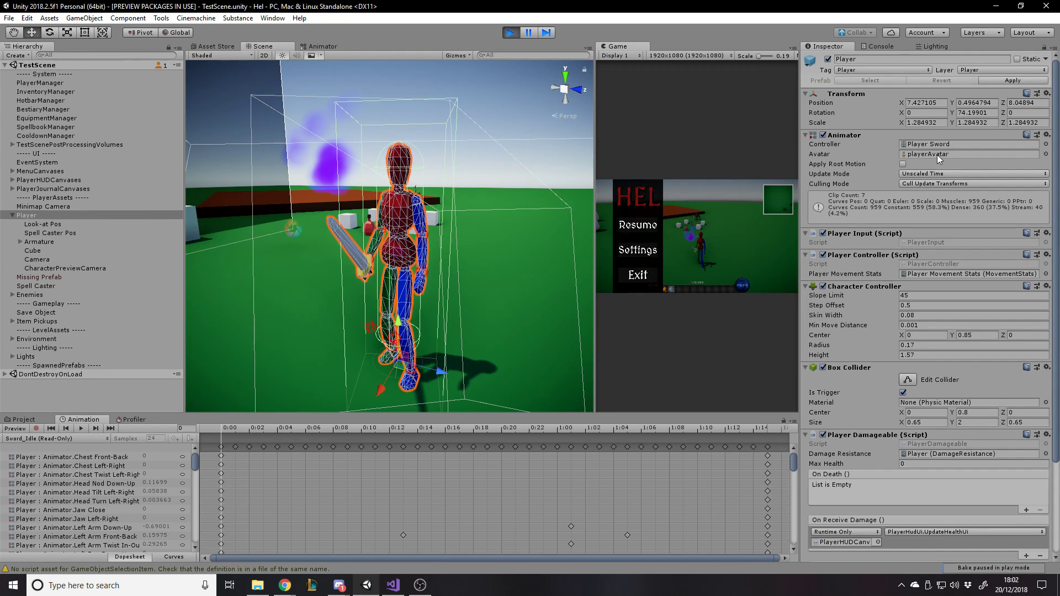
Switch the Player Animator's Update Mode to Animate Physics and return it to Normal.
{"action": "left_click", "coordinate": [922, 173]}
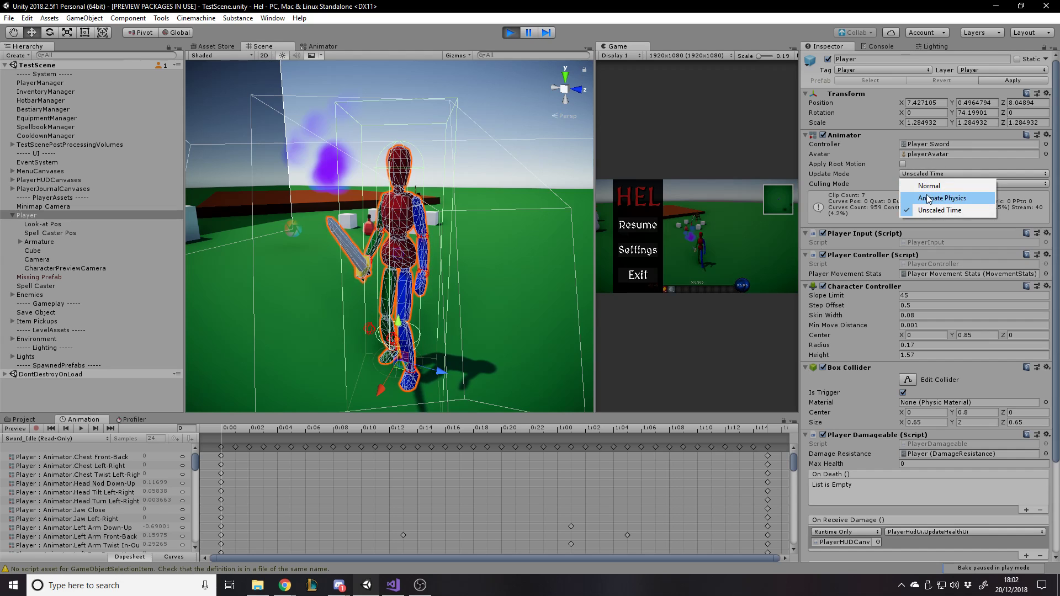
{"action": "left_click", "coordinate": [934, 198]}
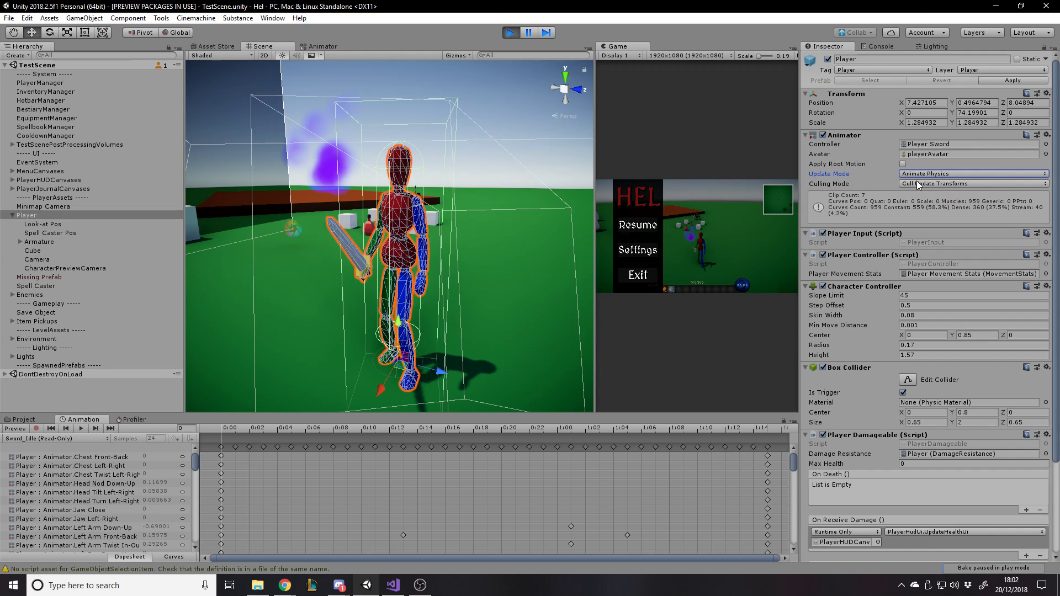
{"action": "left_click", "coordinate": [919, 176]}
{"action": "left_click", "coordinate": [924, 181]}
{"action": "left_click", "coordinate": [914, 176]}
{"action": "left_click", "coordinate": [928, 187]}
{"action": "left_click", "coordinate": [911, 175]}
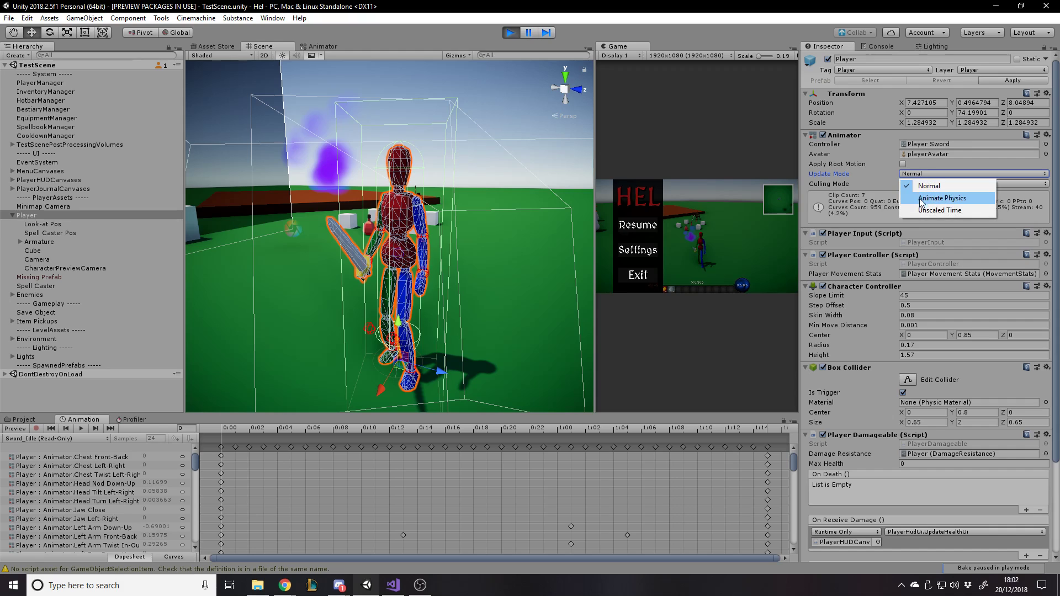
{"action": "left_click", "coordinate": [789, 2]}
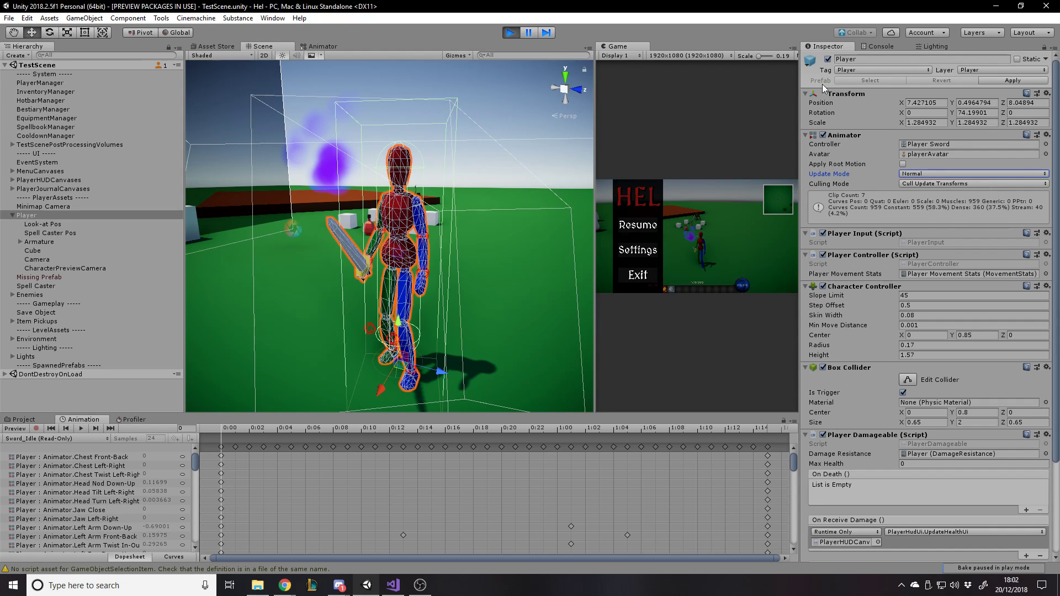
Review the Player Animator's Culling Mode options and dismiss the list without choosing another option.
{"action": "left_click", "coordinate": [925, 187]}
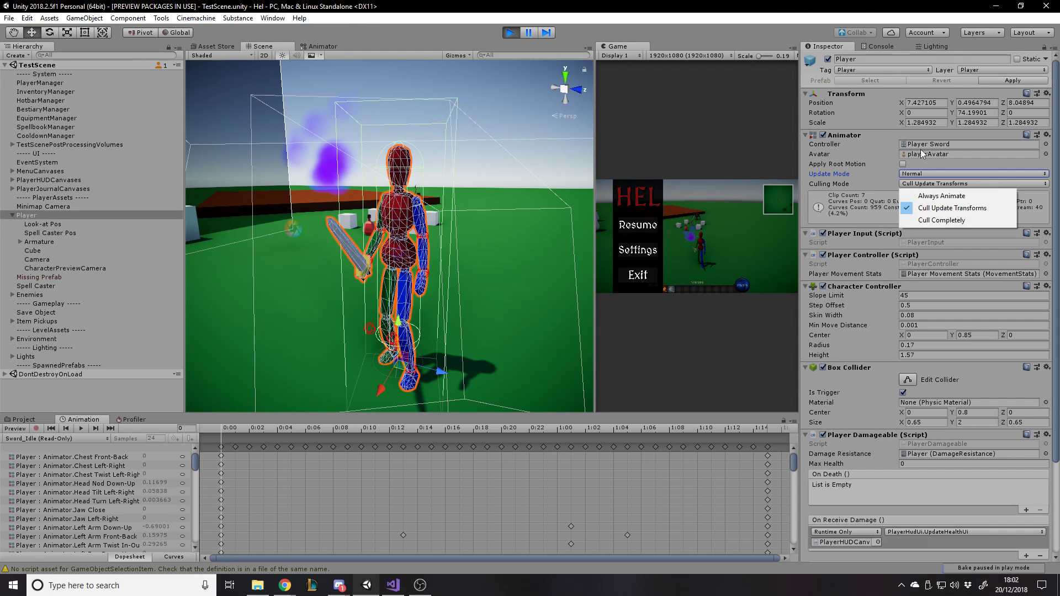
{"action": "left_click", "coordinate": [864, 6]}
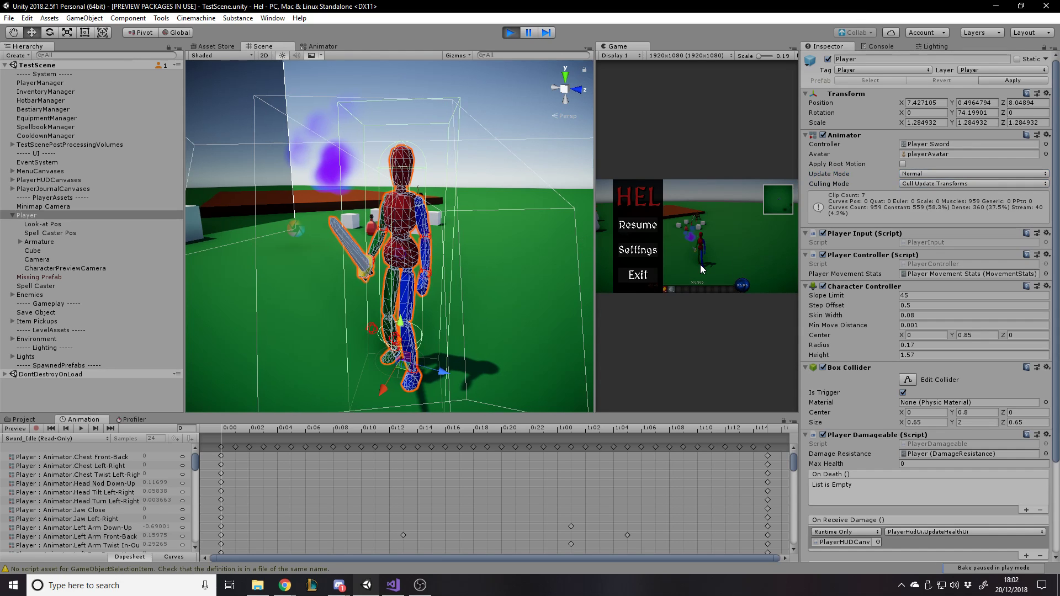
{"action": "right_click_drag", "start_coordinate": [566, 264], "coordinate": [579, 267]}
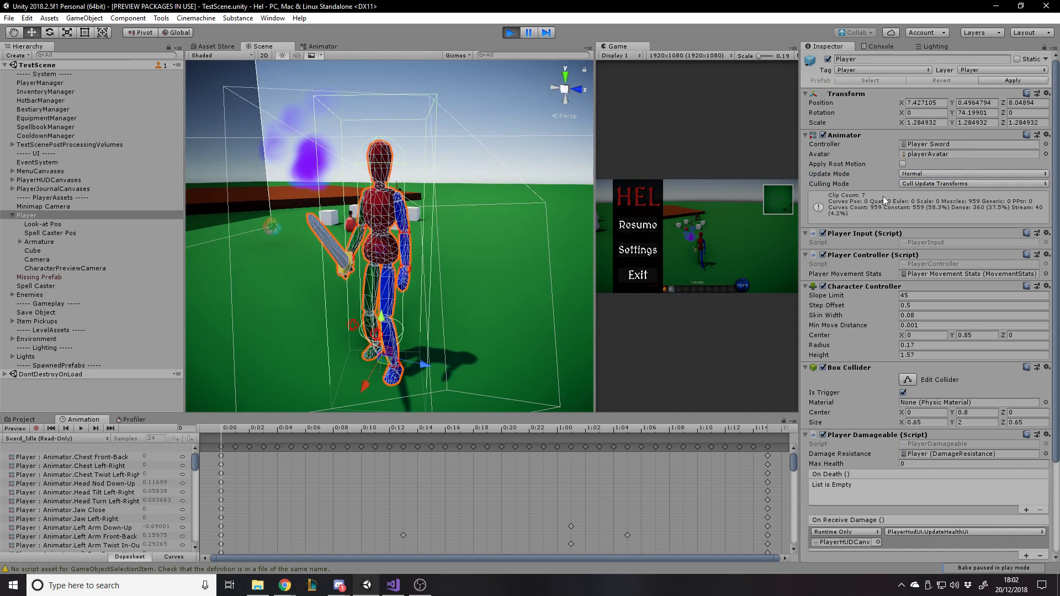
Switch to the Unity Manual's Animator page in the browser and read the Cull Completely description.
{"action": "left_click", "coordinate": [285, 586]}
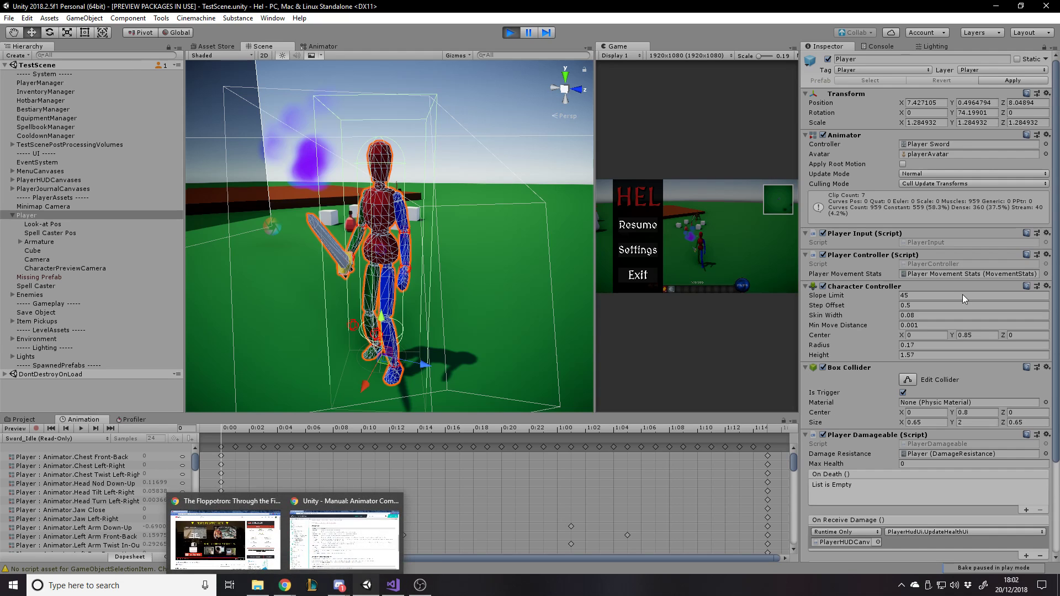
{"action": "key", "text": "alt+Tab"}
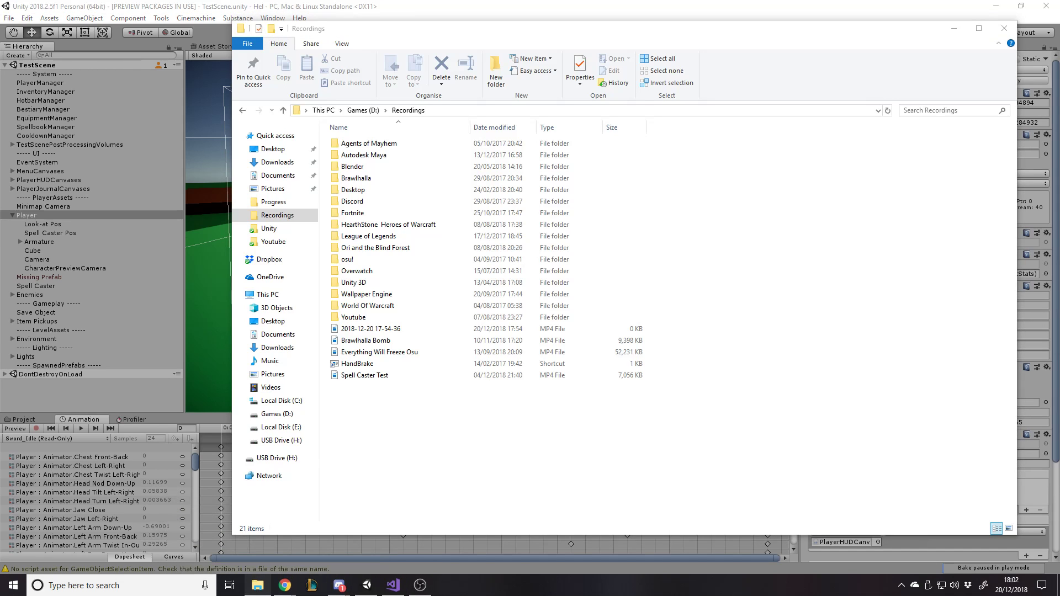
{"action": "left_click", "coordinate": [1004, 28]}
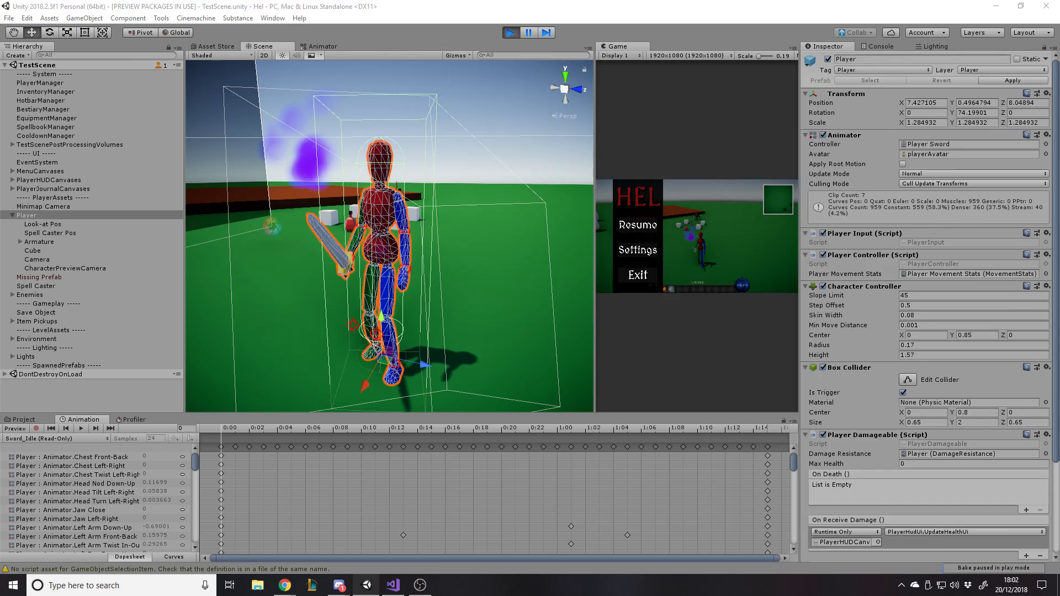
{"action": "key", "text": "alt+Tab"}
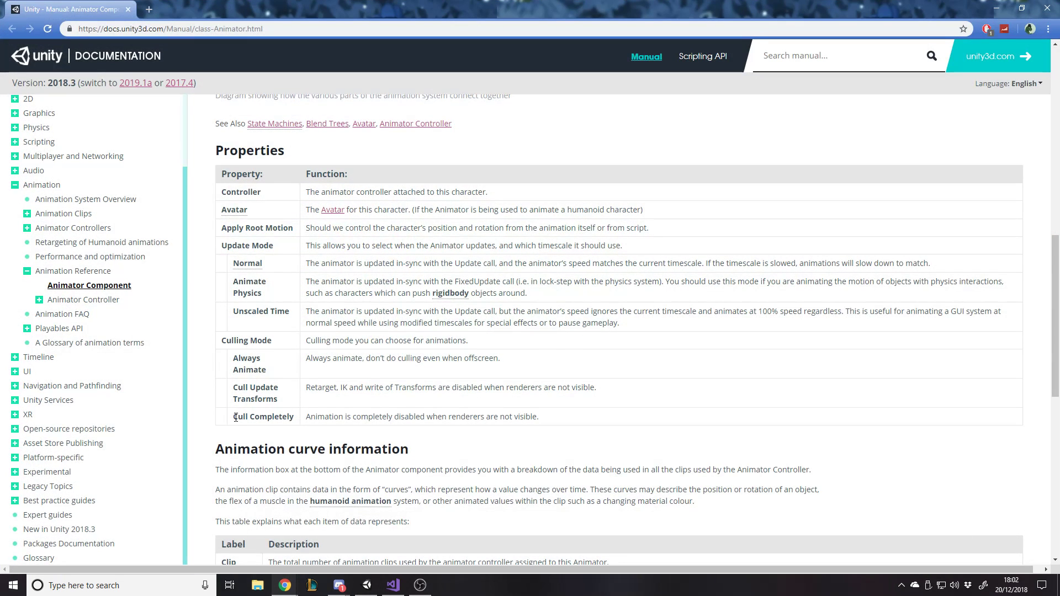
{"action": "left_click_drag", "start_coordinate": [231, 424], "coordinate": [580, 426]}
{"action": "left_click", "coordinate": [580, 426]}
{"action": "left_click", "coordinate": [998, 7]}
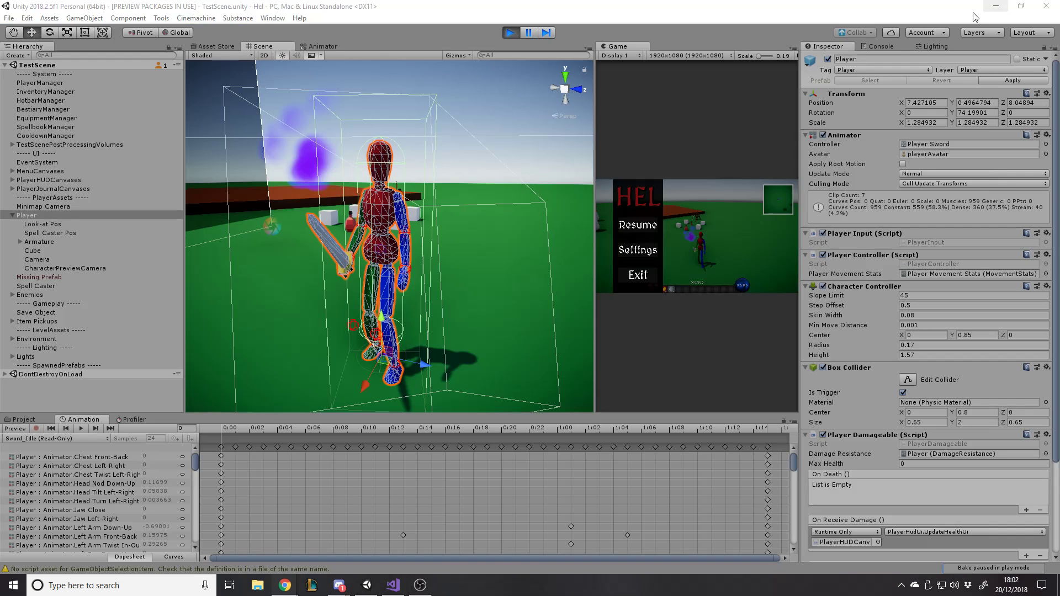
Compare the Animator's Culling Mode options with the manual, highlighting the Cull Update Transforms and Always Animate descriptions.
{"action": "left_click", "coordinate": [923, 182]}
{"action": "key", "text": "Escape"}
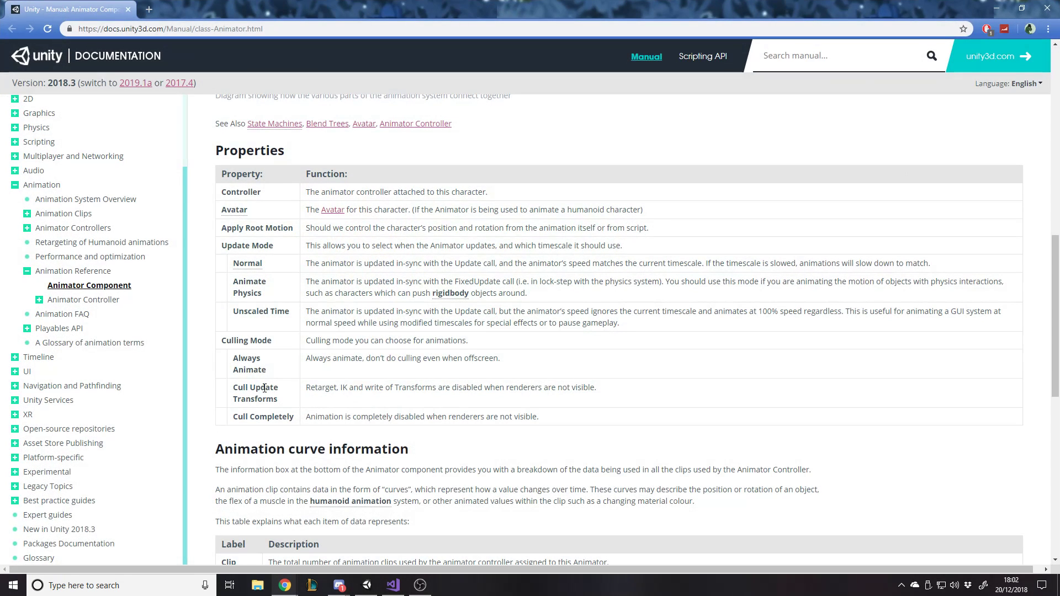
{"action": "left_click_drag", "start_coordinate": [309, 383], "coordinate": [620, 394]}
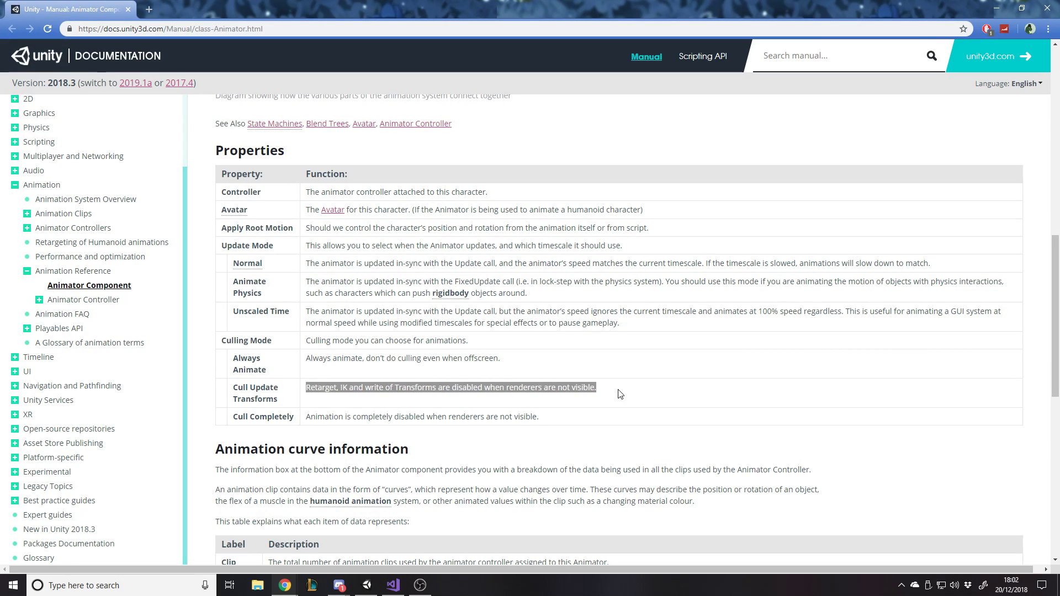
{"action": "left_click", "coordinate": [687, 439]}
{"action": "left_click_drag", "start_coordinate": [519, 362], "coordinate": [307, 359]}
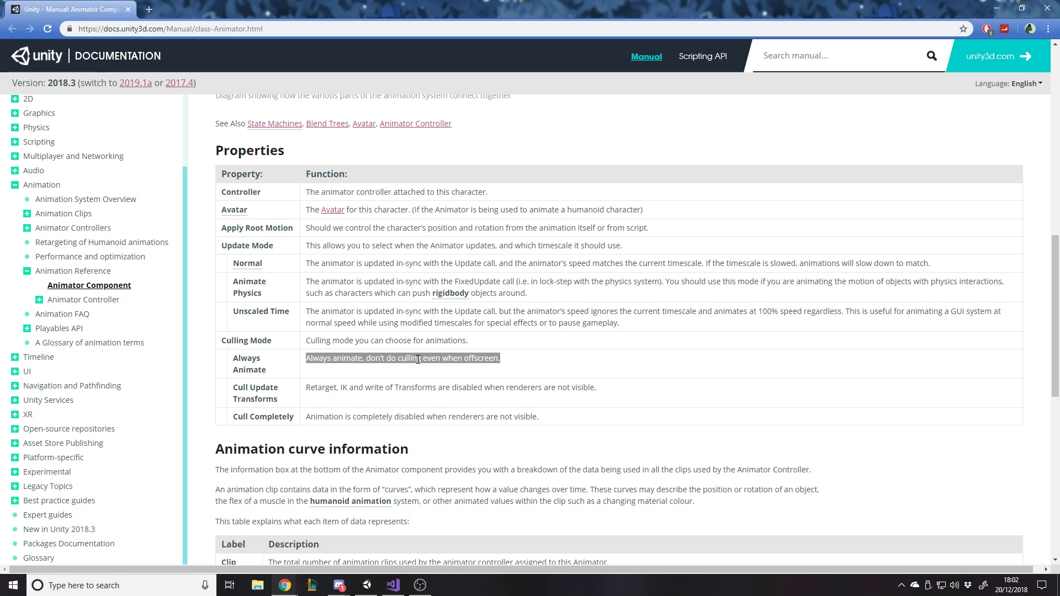
{"action": "left_click", "coordinate": [547, 364]}
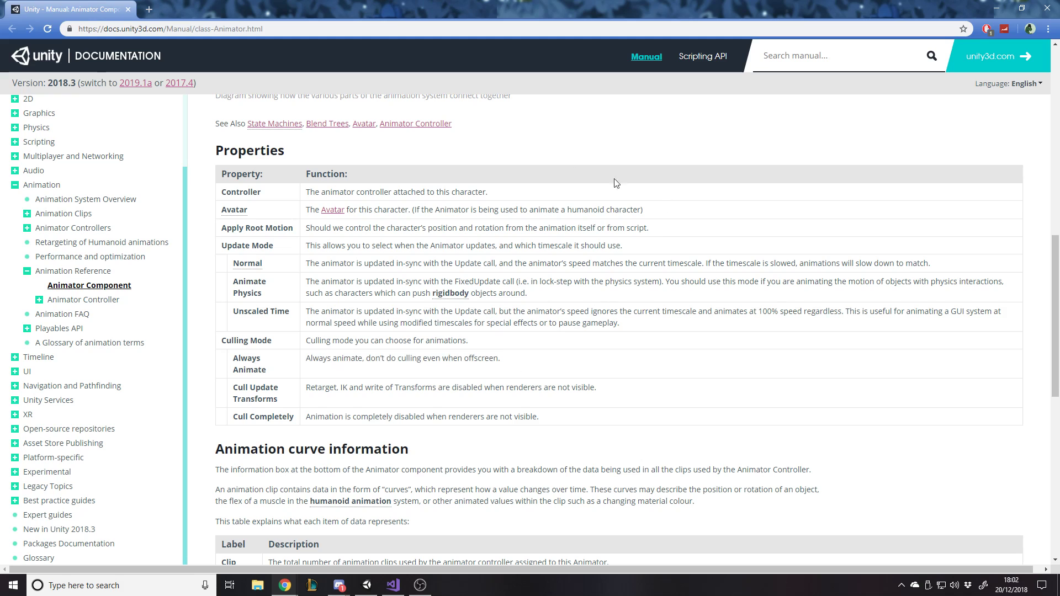
Close the manual page and review the Culling Mode options in Unity, leaving Cull Update Transforms selected.
{"action": "left_click", "coordinate": [128, 9]}
{"action": "left_click", "coordinate": [922, 183]}
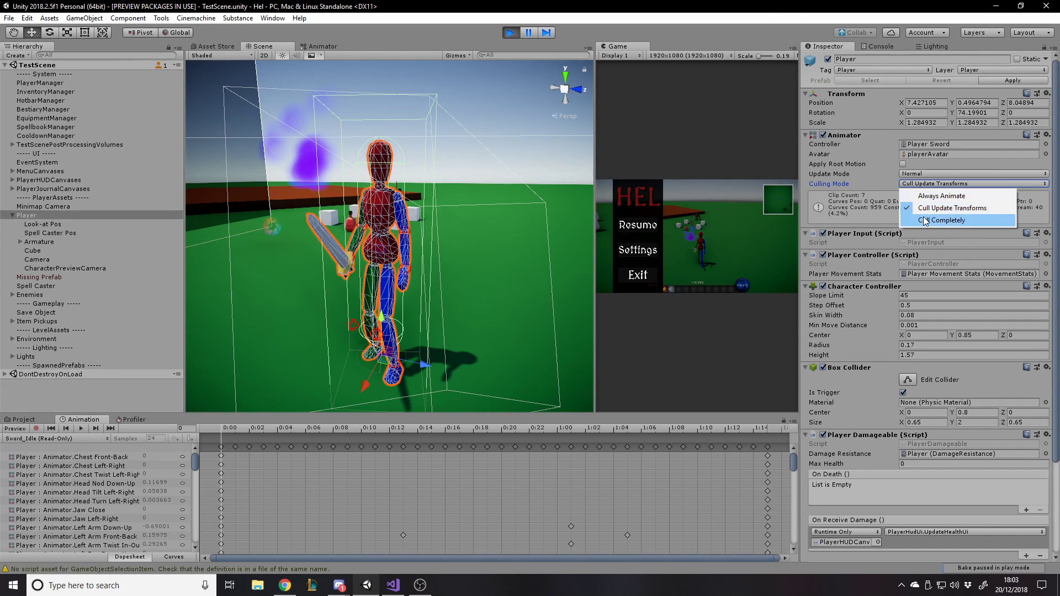
{"action": "left_click", "coordinate": [849, 122]}
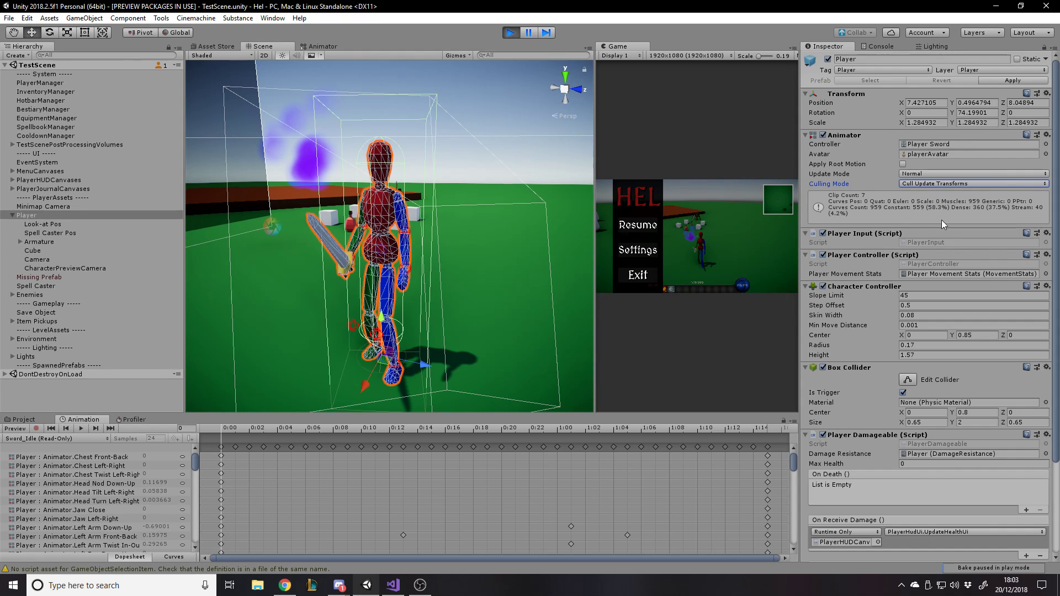
Show the Player Sword controller's Base Layer state graph in place of the Scene view.
{"action": "right_click", "coordinate": [452, 217]}
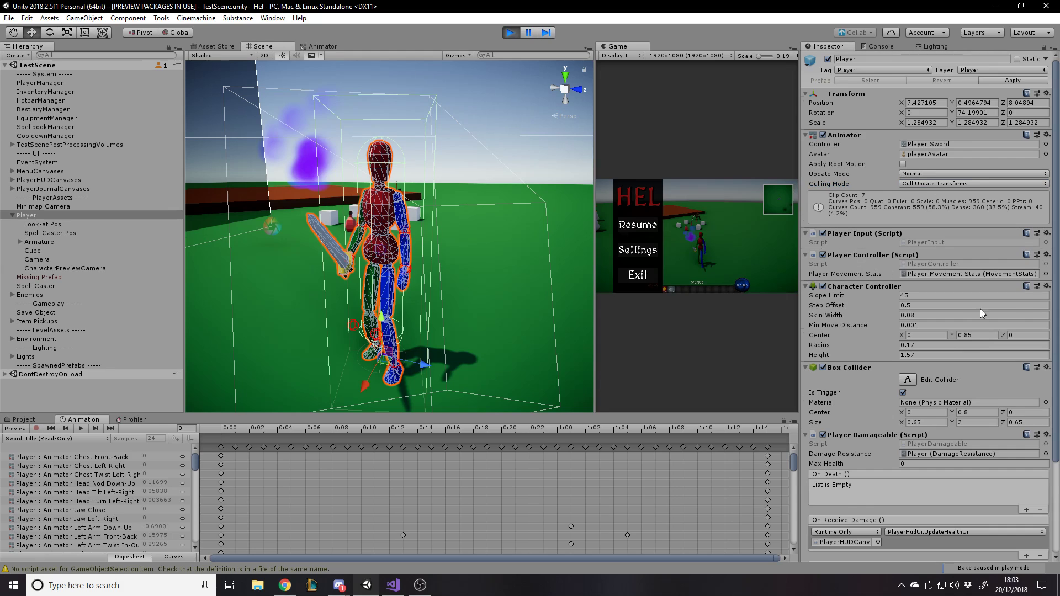
{"action": "left_click", "coordinate": [322, 46]}
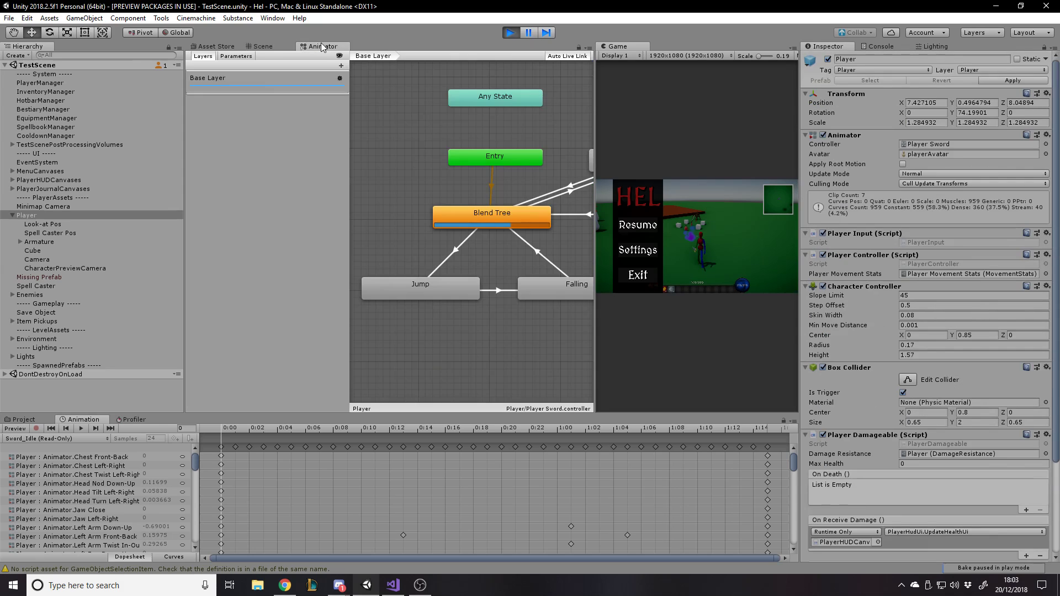
Show the Animator's parameters and resume the game to walk the player while watching speedPercentage, pausing at the end.
{"action": "left_click", "coordinate": [234, 56]}
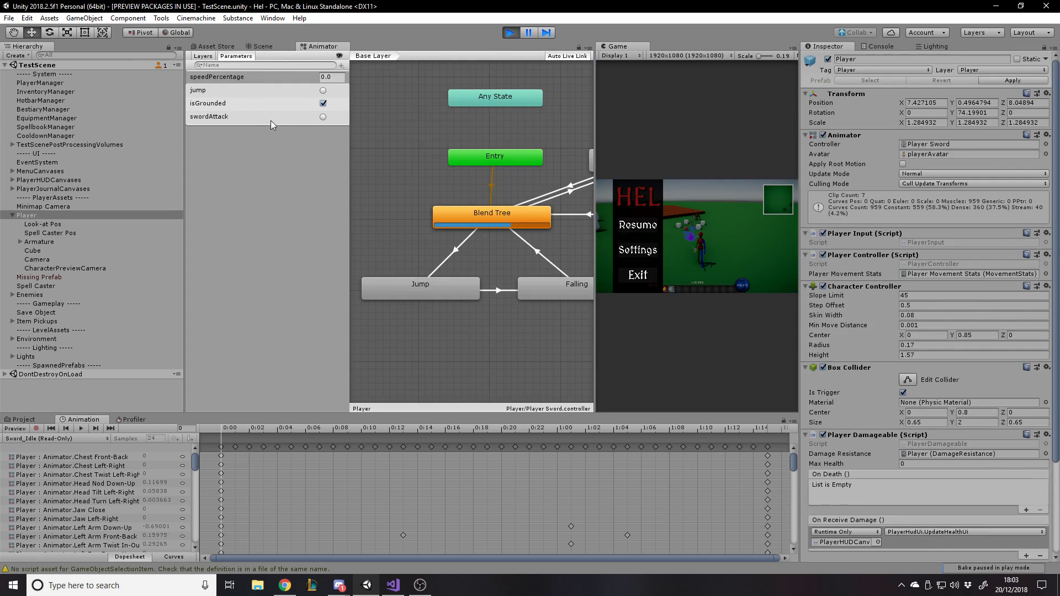
{"action": "left_click", "coordinate": [649, 231]}
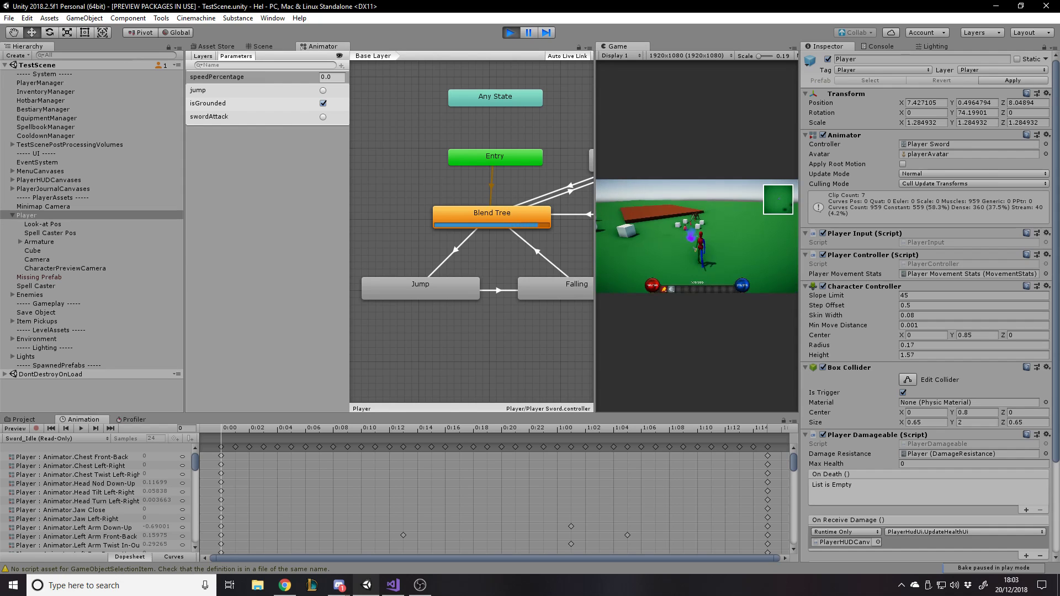
{"action": "key", "text": "d"}
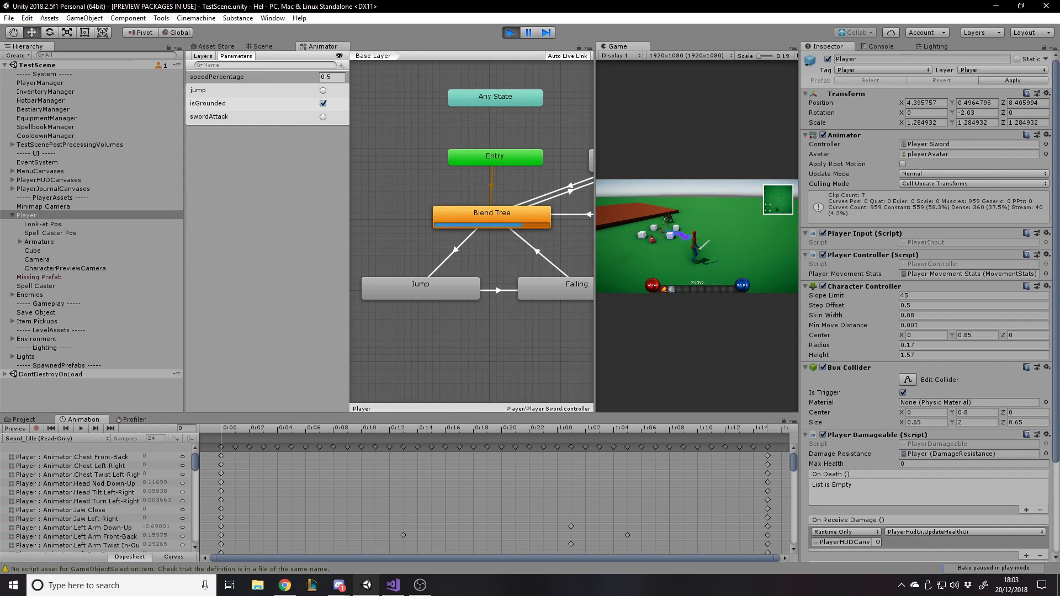
{"action": "key", "text": "d"}
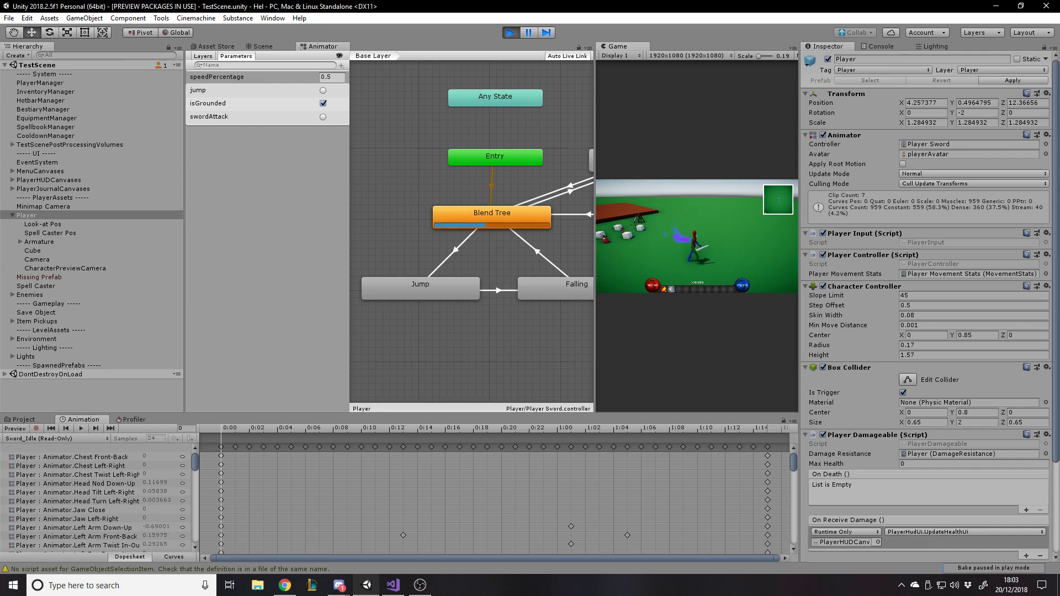
{"action": "key", "text": "a"}
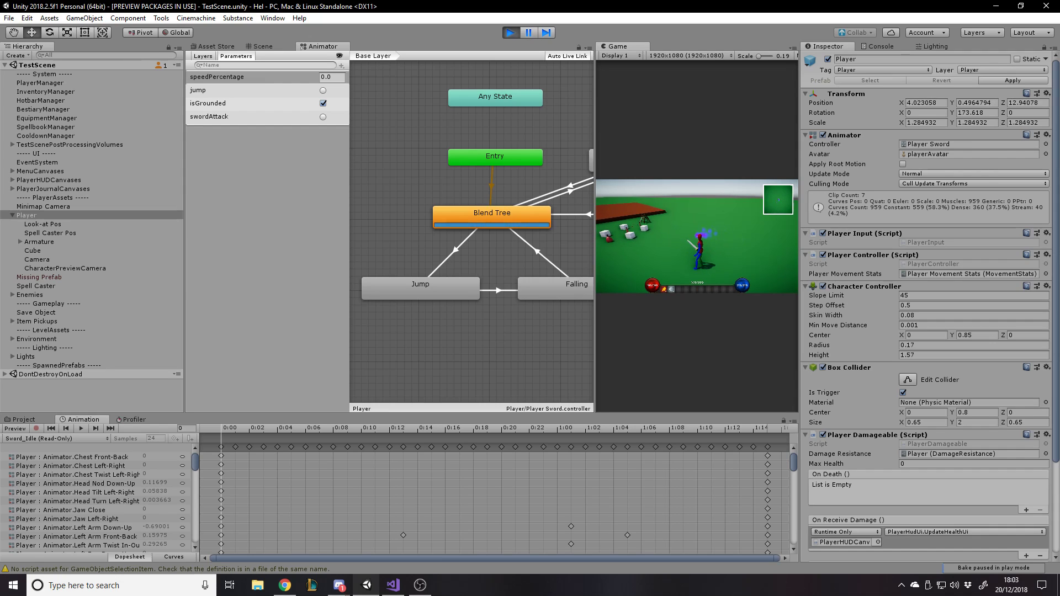
{"action": "key", "text": "Escape"}
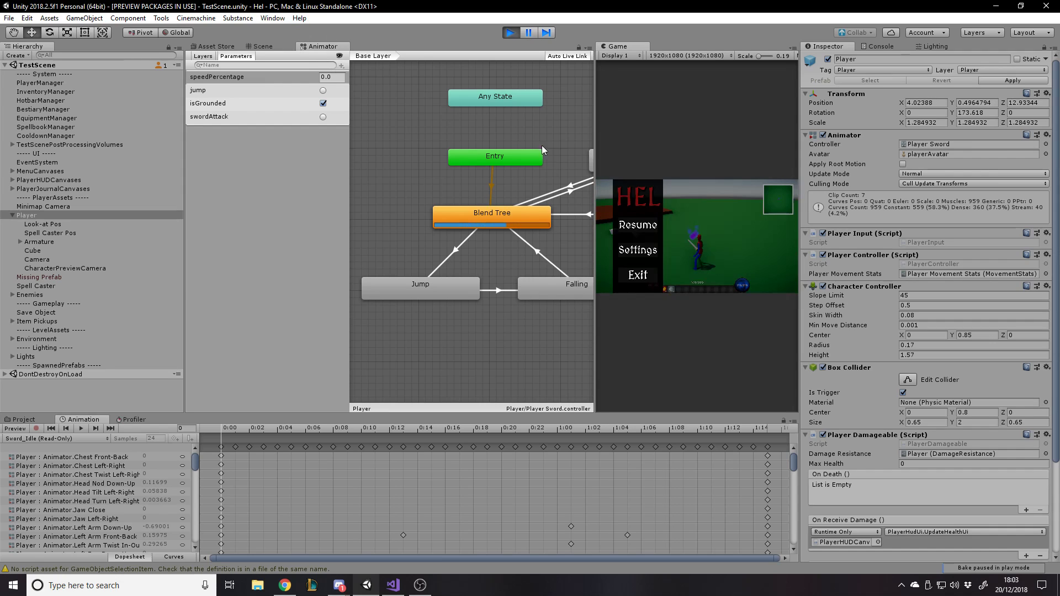
Resume the game, walk the player across the scene towards the brown platform and make it jump.
{"action": "left_click", "coordinate": [765, 214]}
{"action": "key", "text": "a"}
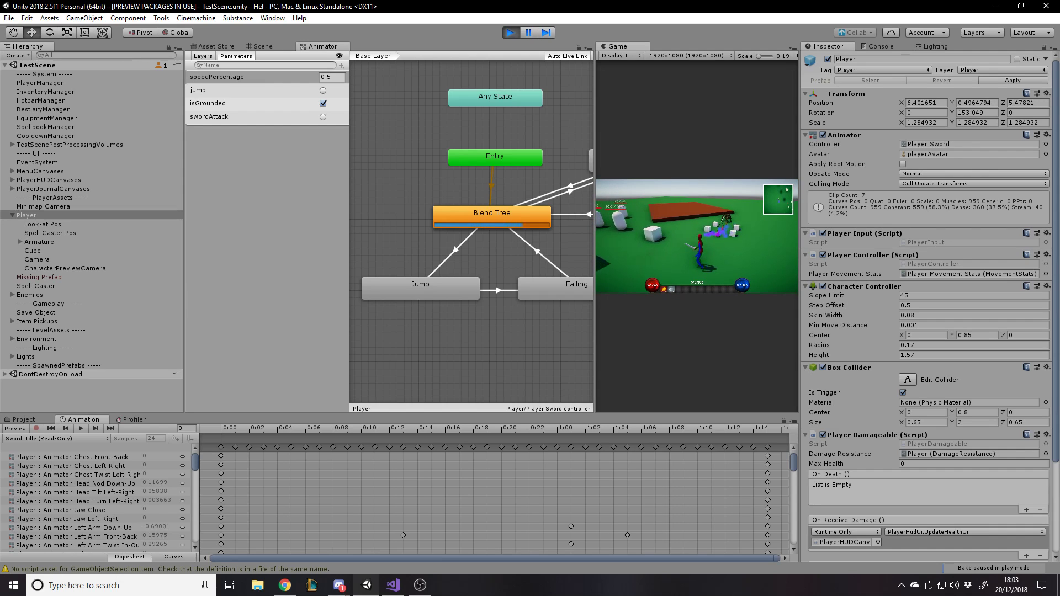
{"action": "key", "text": "w"}
{"action": "key", "text": "a"}
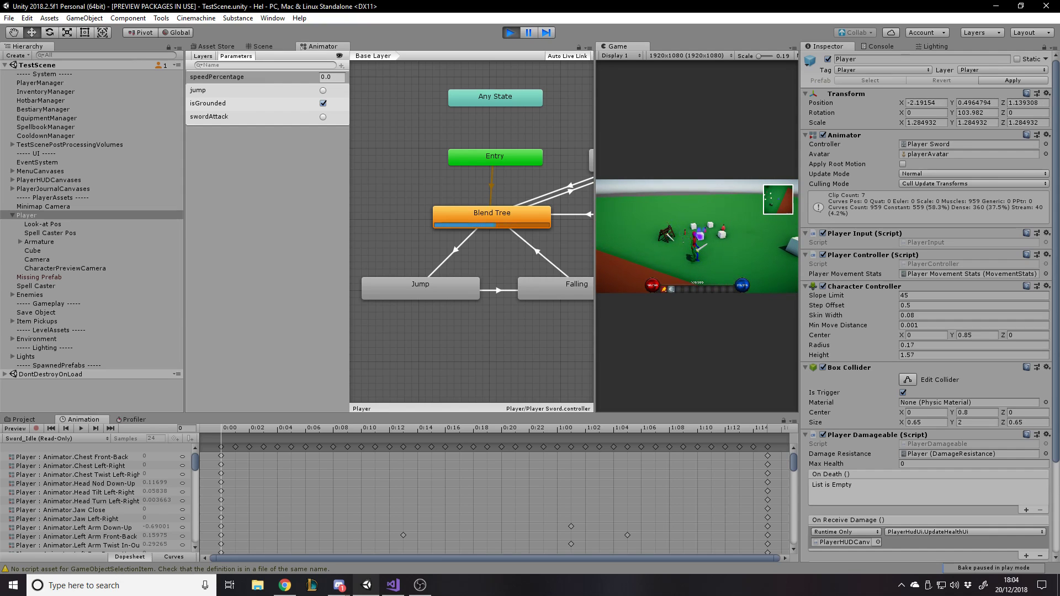
{"action": "key", "text": "space"}
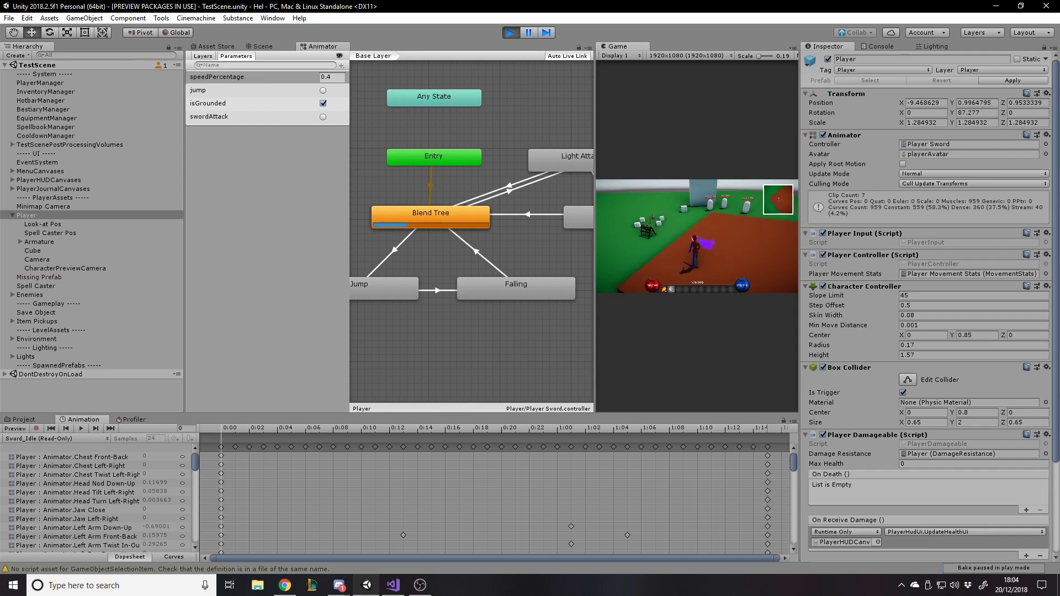
Enlarge the Game view and make the player jump to watch isGrounded and the Jump state, pausing in mid-air.
{"action": "key", "text": "Escape"}
{"action": "left_click_drag", "start_coordinate": [594, 139], "coordinate": [415, 139]}
{"action": "left_click", "coordinate": [527, 214]}
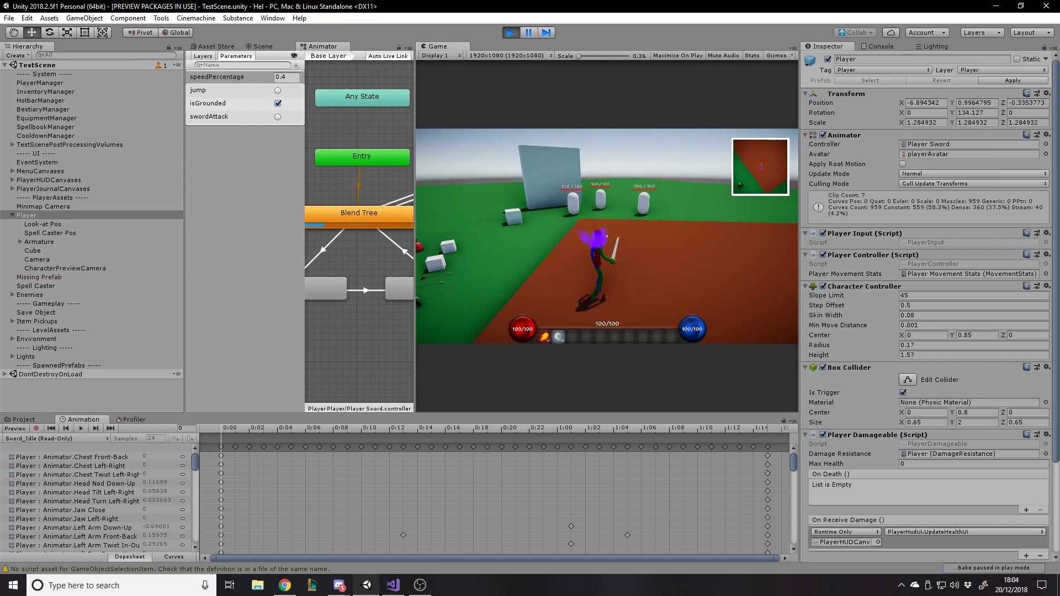
{"action": "key", "text": "space"}
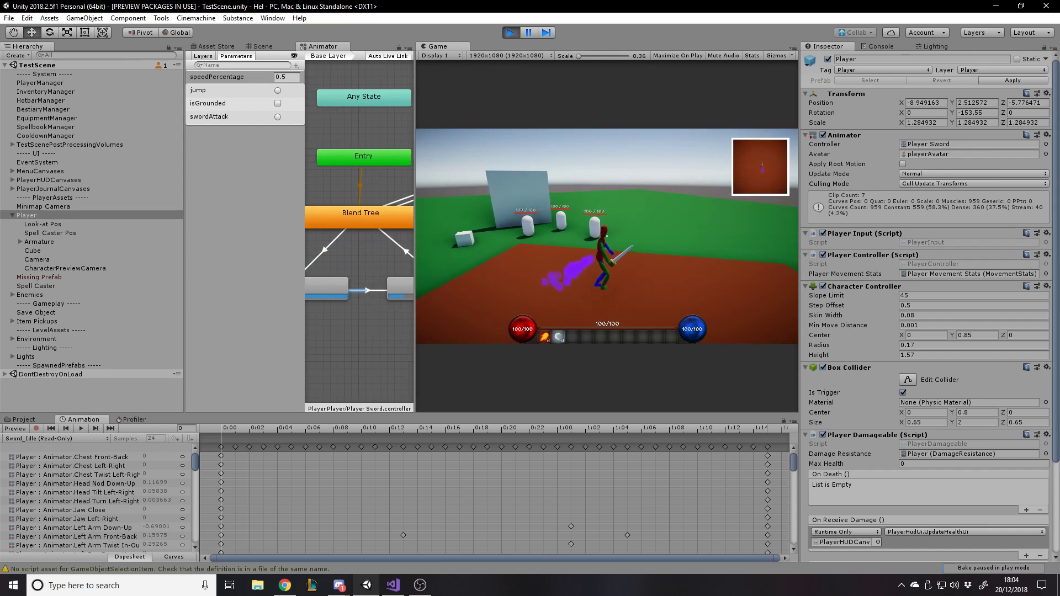
{"action": "key", "text": "Escape"}
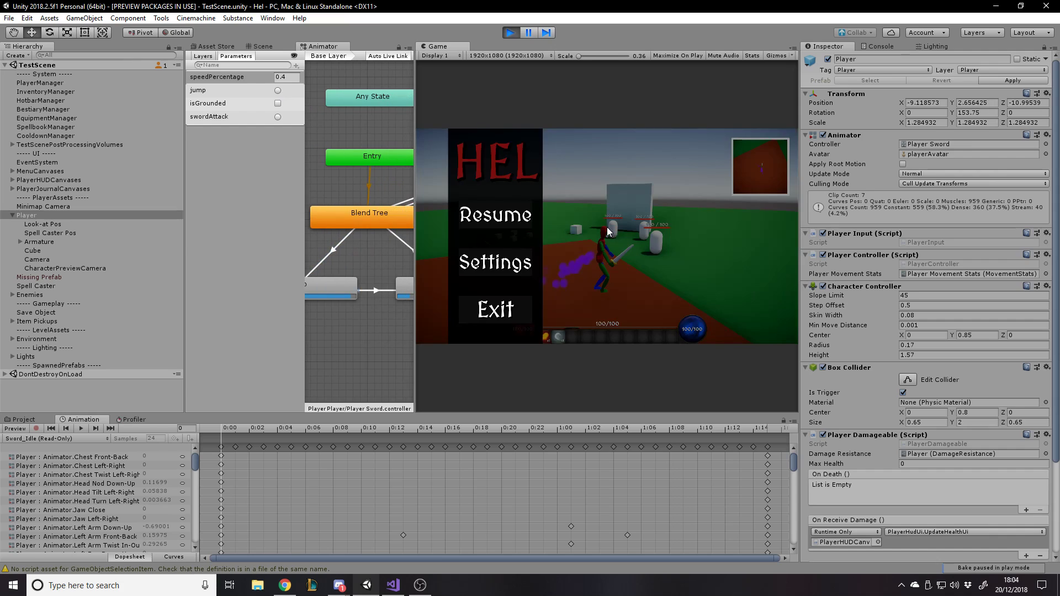
Resume play to land the player, move and jump again, pausing in mid-air on the Falling state before resuming.
{"action": "key", "text": "Escape"}
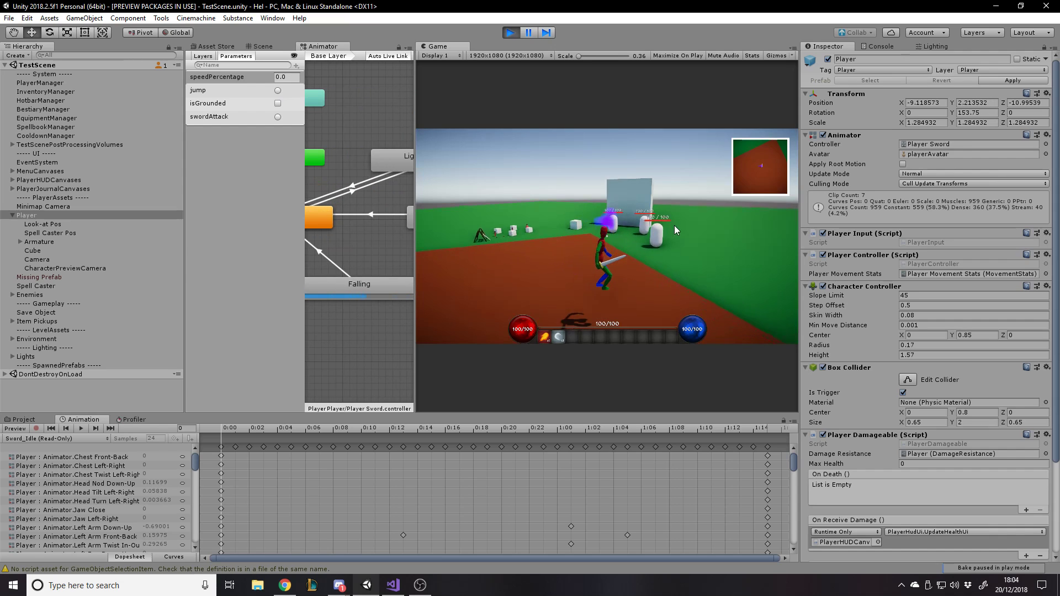
{"action": "key", "text": "a"}
{"action": "key", "text": "d"}
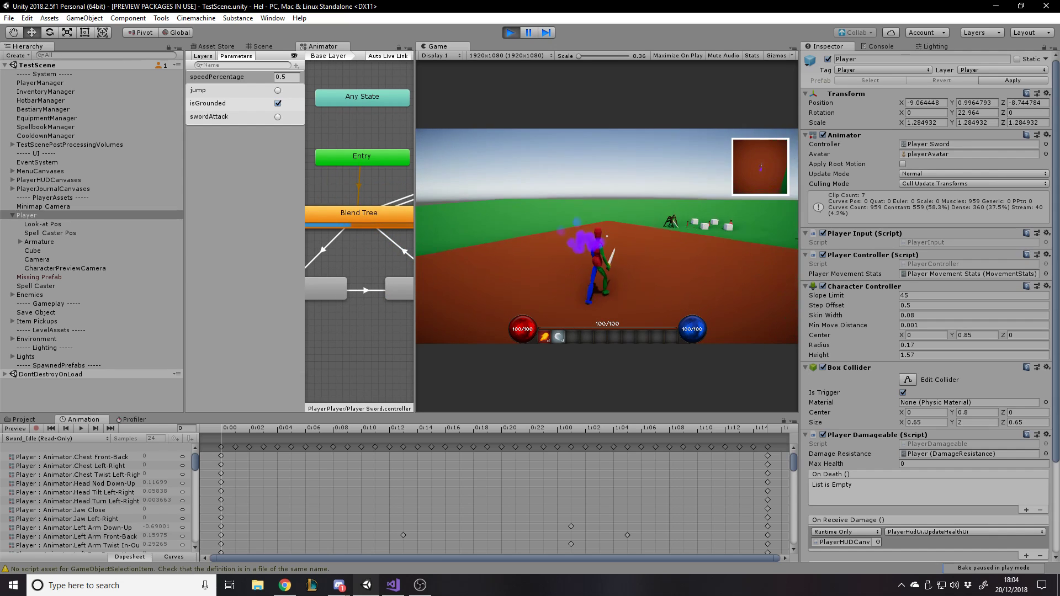
{"action": "key", "text": "Escape"}
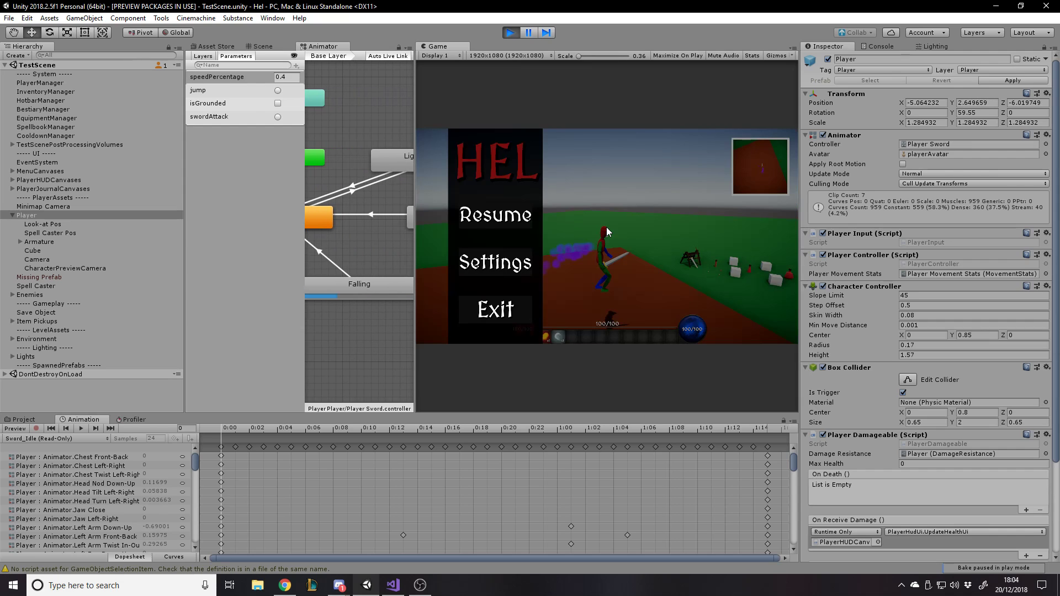
{"action": "left_click", "coordinate": [517, 225]}
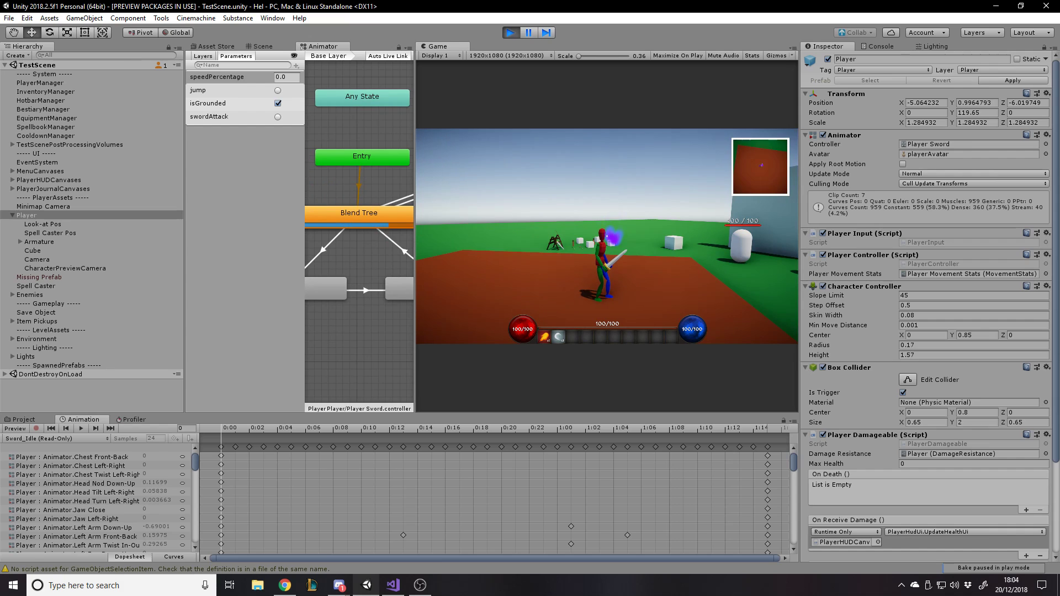
Run the player in several directions on the ground to watch speedPercentage drive the Blend Tree state, and pause the game.
{"action": "key", "text": "a"}
{"action": "key", "text": "w"}
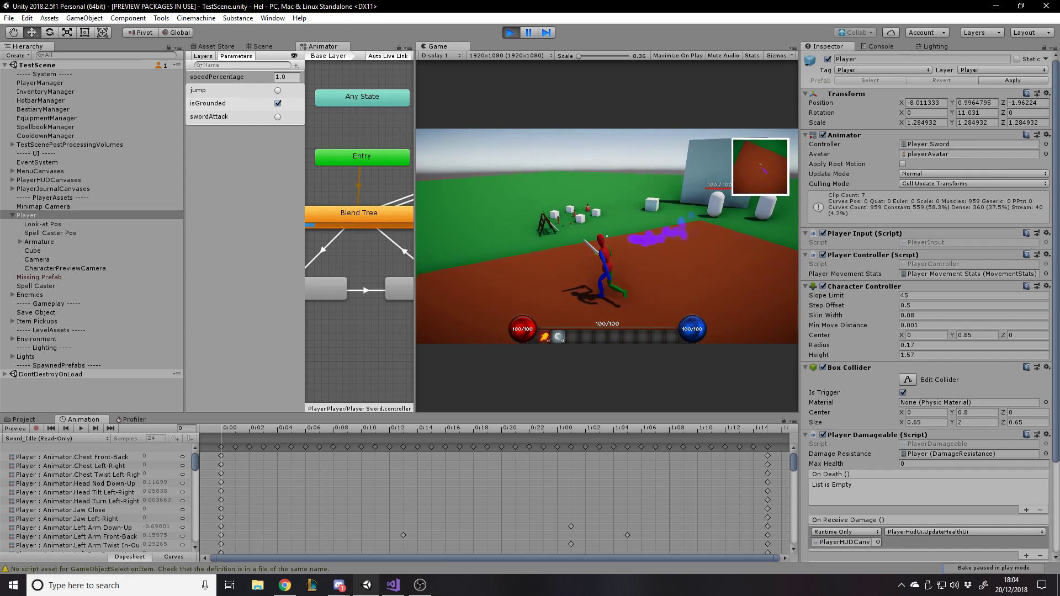
{"action": "key", "text": "d"}
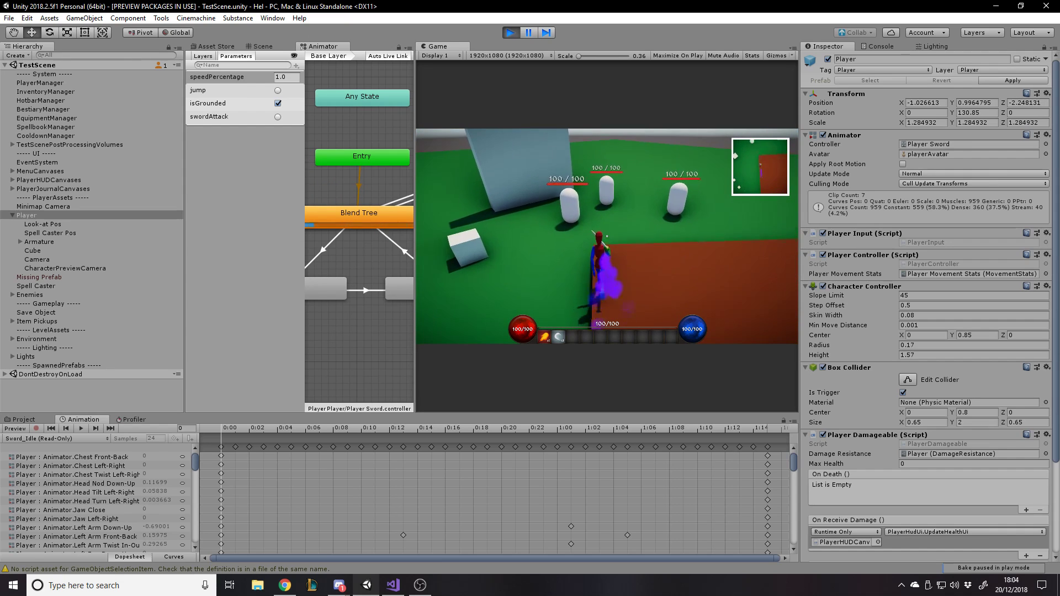
{"action": "key", "text": "d"}
{"action": "key", "text": "s"}
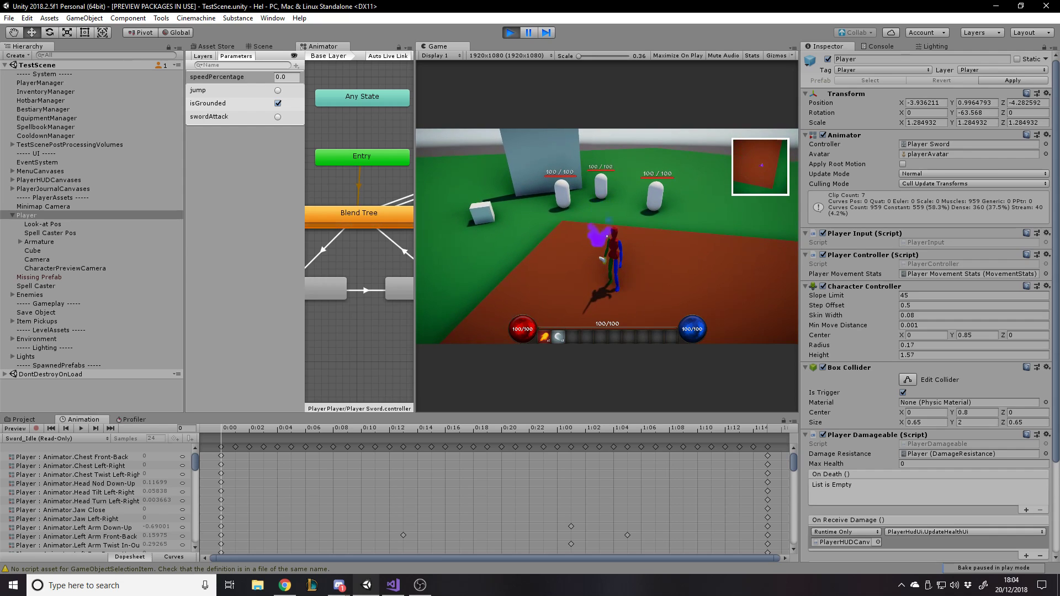
{"action": "key", "text": "Escape"}
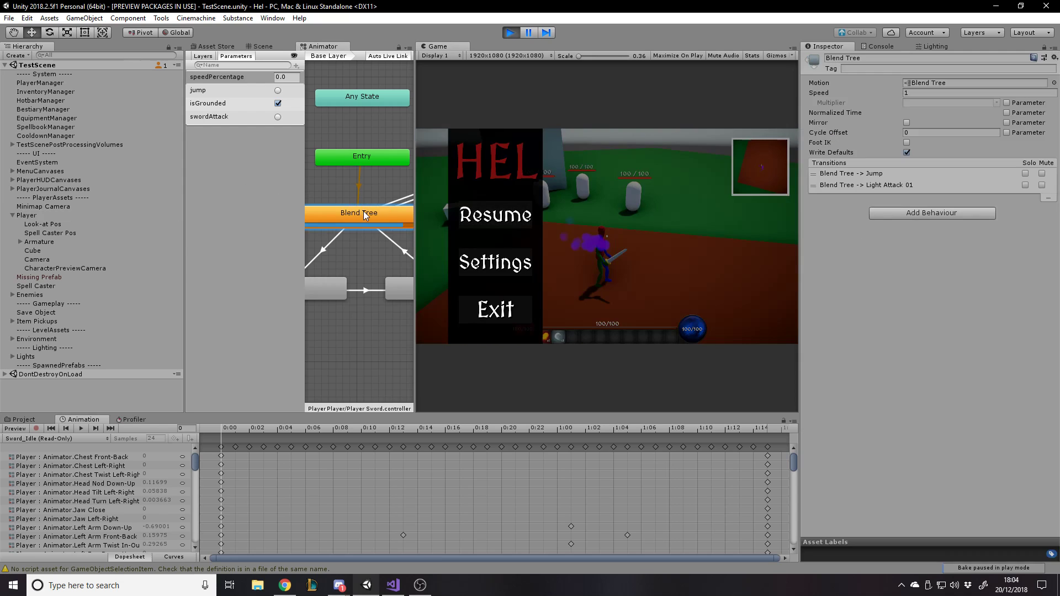
Open the Blend Tree state's graph in a wider Animator view and move the player briefly to watch its speedPercentage slider.
{"action": "double_click", "coordinate": [364, 210]}
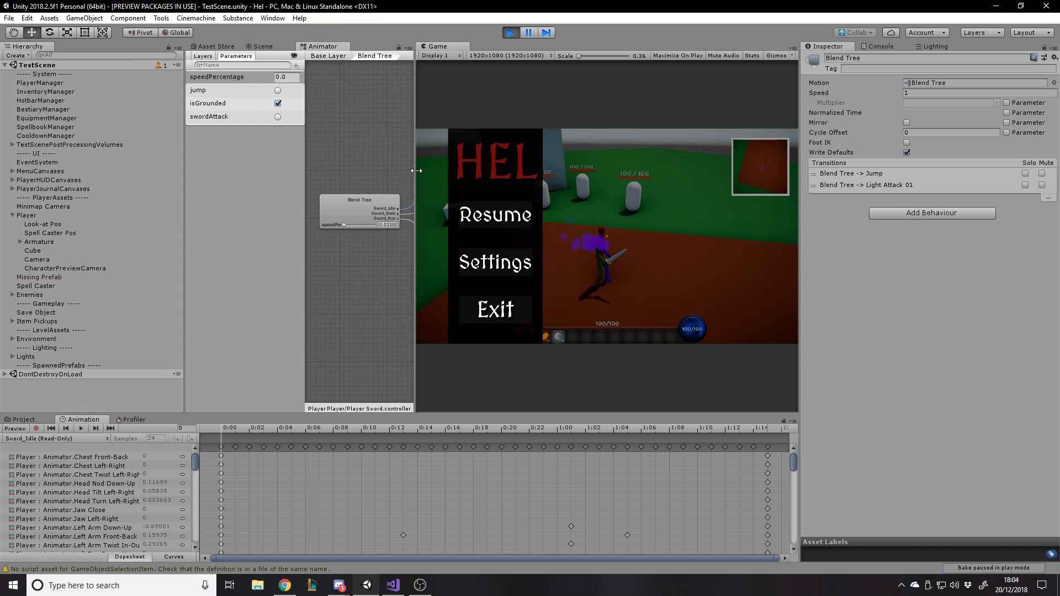
{"action": "left_click_drag", "start_coordinate": [417, 170], "coordinate": [592, 171]}
{"action": "scroll", "coordinate": [408, 197], "scroll_direction": "up", "scroll_amount": 3}
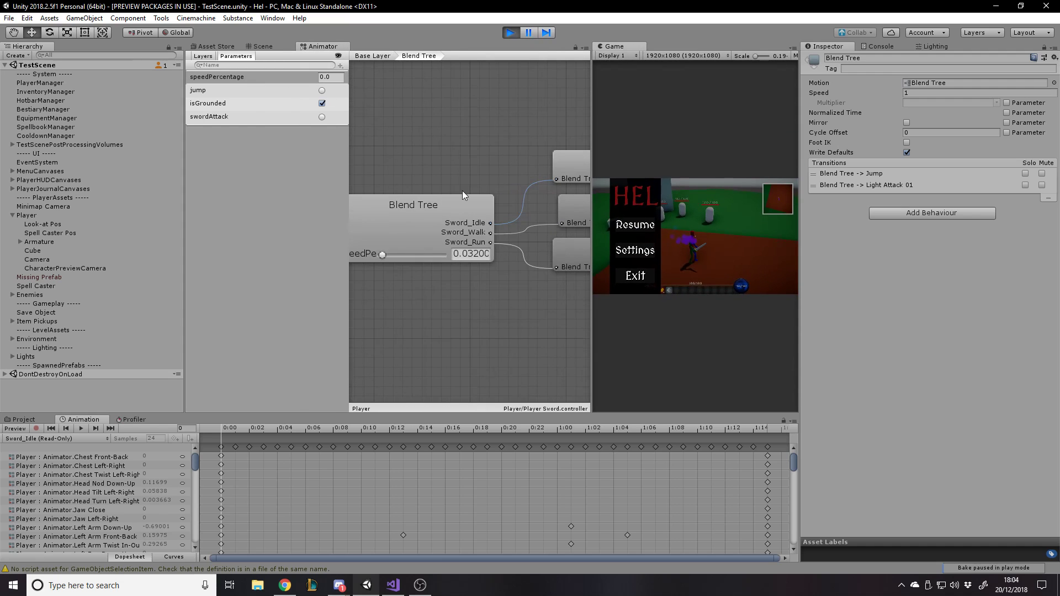
{"action": "scroll", "coordinate": [467, 193], "scroll_direction": "down", "scroll_amount": 2}
{"action": "left_click", "coordinate": [636, 224]}
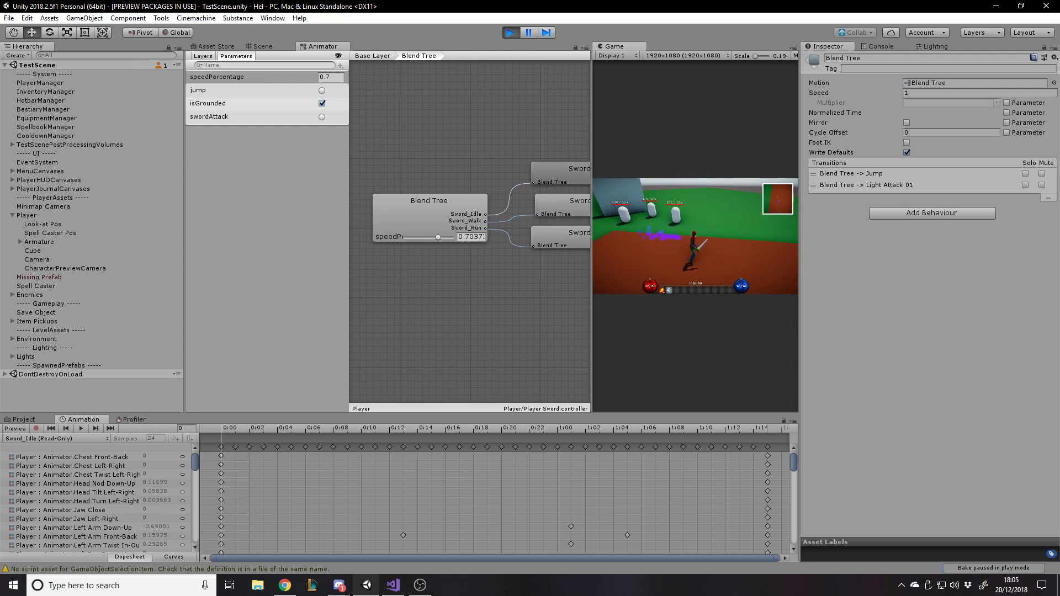
{"action": "key", "text": "Escape"}
Inspect the Sword_Idle motion and the Blend Tree node's parameter and motion thresholds.
{"action": "middle_click_drag", "start_coordinate": [480, 173], "coordinate": [415, 180]}
{"action": "left_click", "coordinate": [489, 177]}
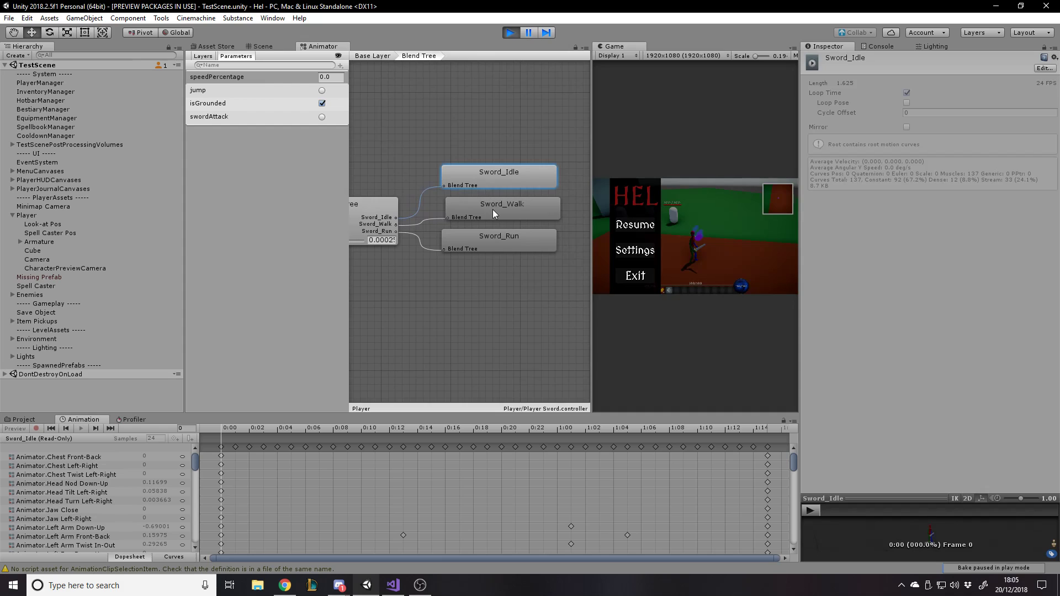
{"action": "left_click", "coordinate": [378, 218]}
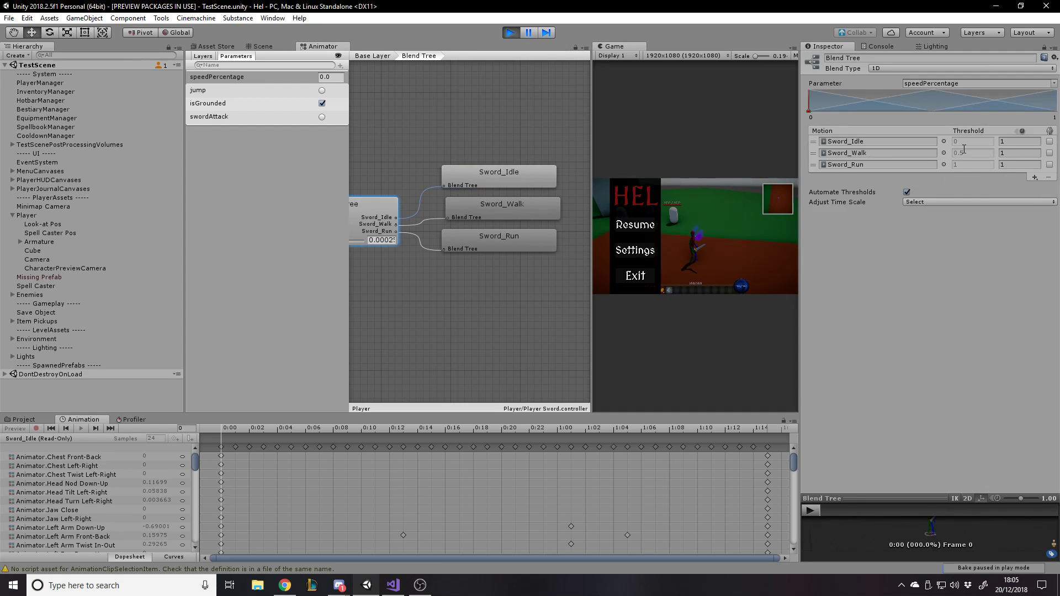
Resume the game and walk, run and jump with the player to watch the Blend Tree switch between its sword motions.
{"action": "key", "text": "Escape"}
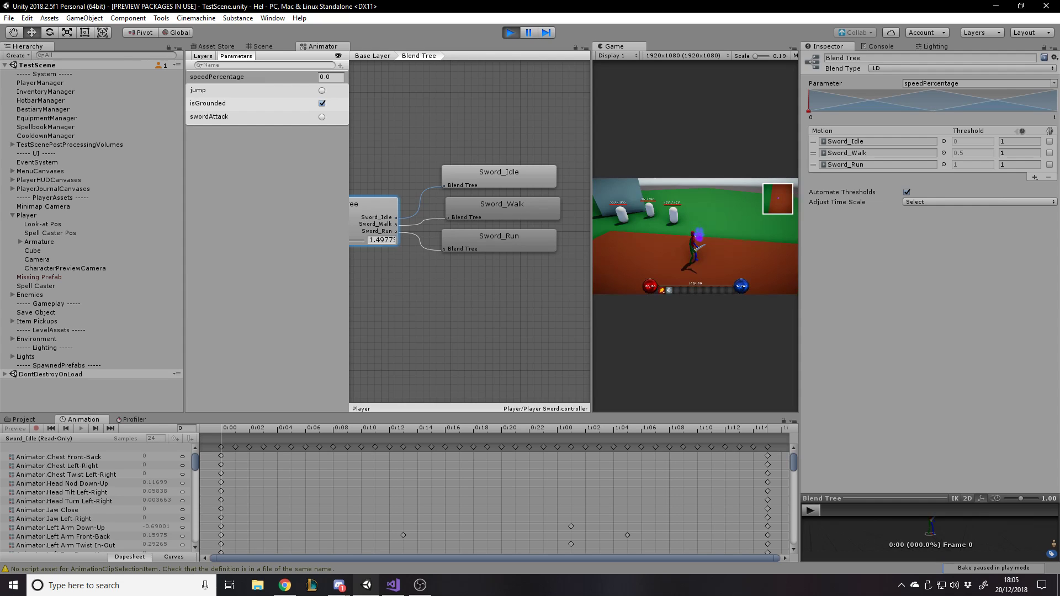
{"action": "key", "text": "d"}
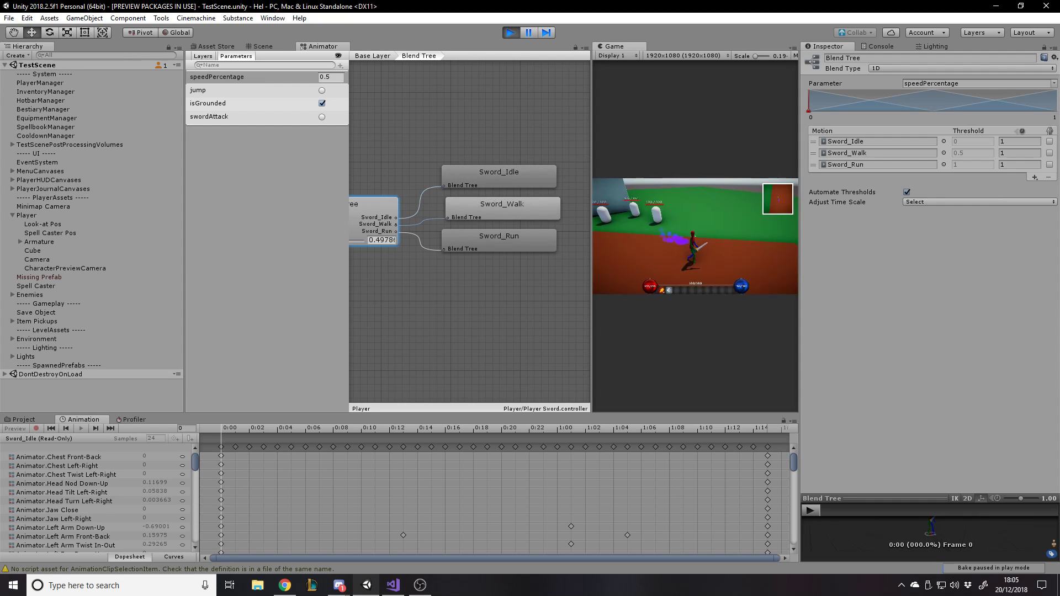
{"action": "key", "text": "a"}
{"action": "key", "text": "shift"}
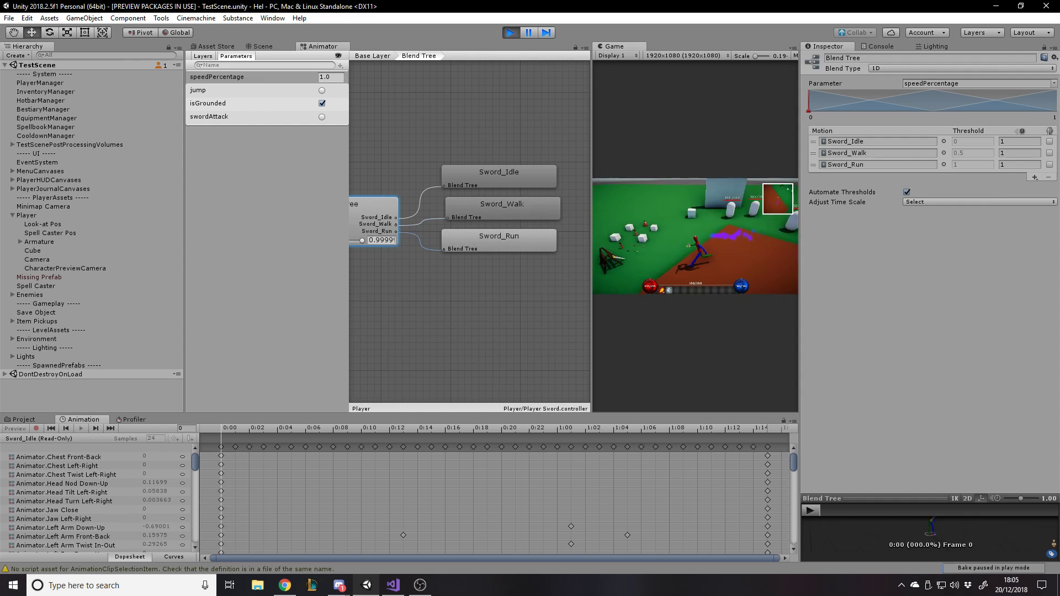
{"action": "key", "text": "space"}
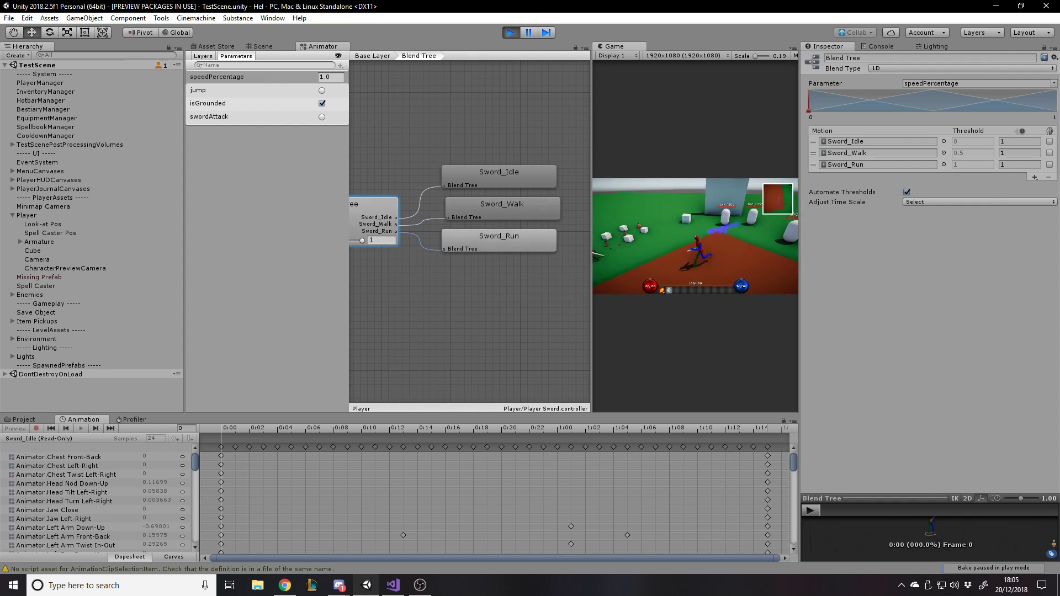
Enlarge the Game view beside the Blend Tree graph, run the player forward to watch the motion blending, and pause the game.
{"action": "key", "text": "Escape"}
{"action": "left_click_drag", "start_coordinate": [592, 216], "coordinate": [545, 216]}
{"action": "left_click", "coordinate": [609, 231]}
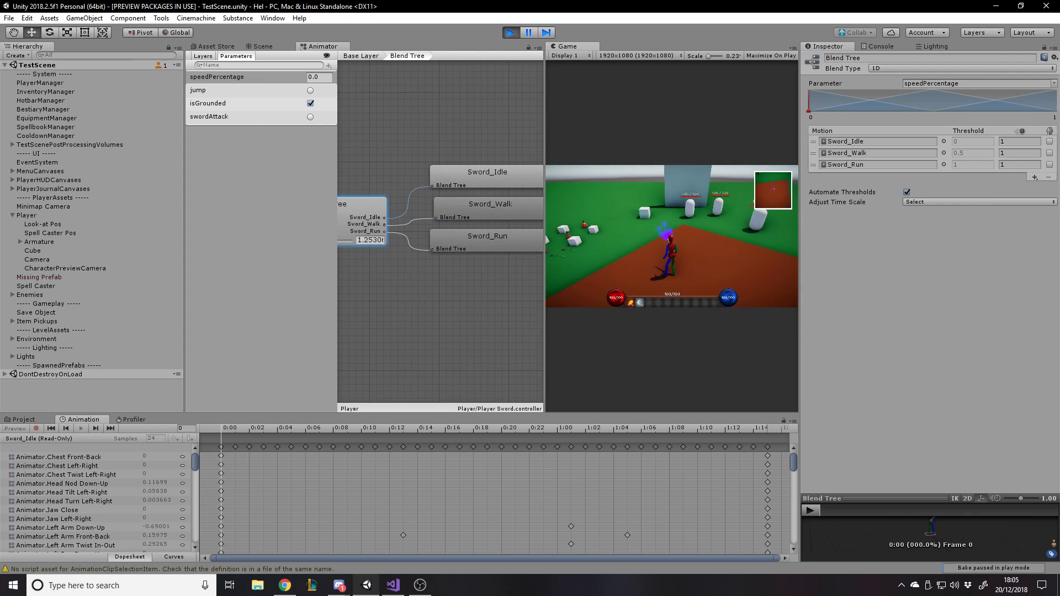
{"action": "key", "text": "shift"}
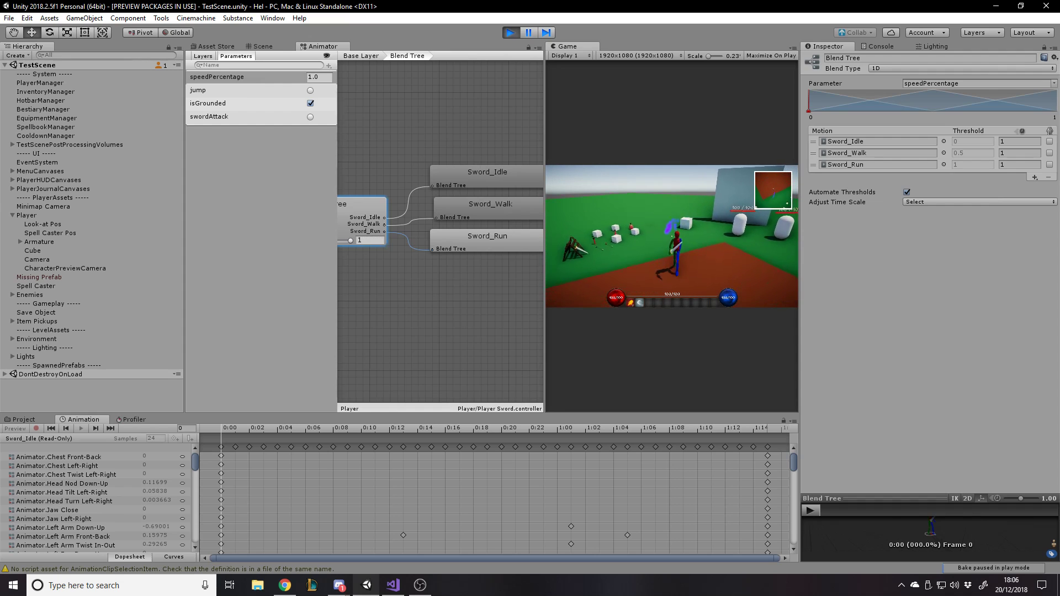
{"action": "key", "text": "w"}
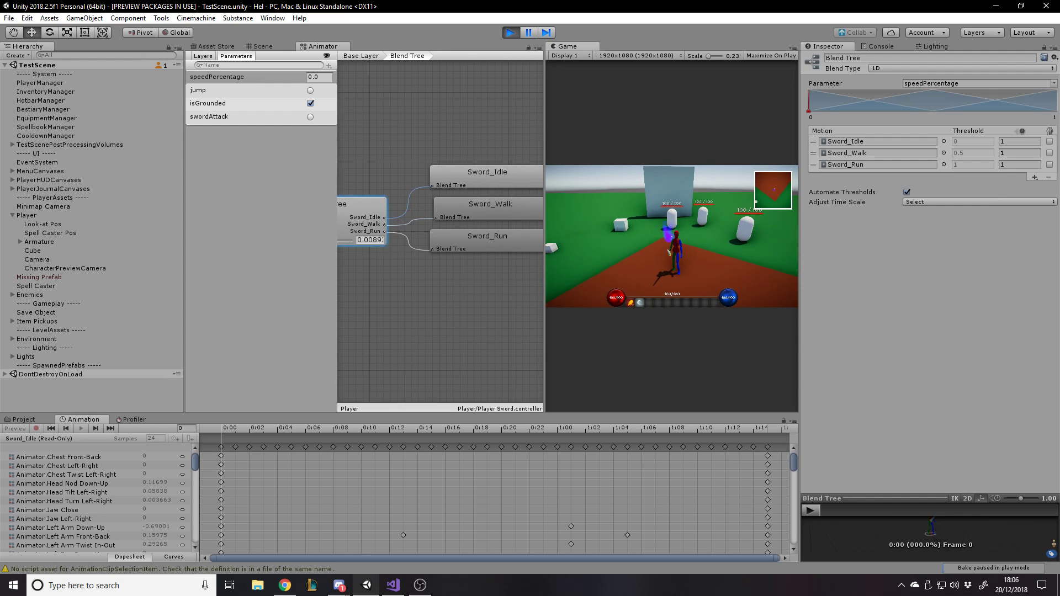
{"action": "key", "text": "Escape"}
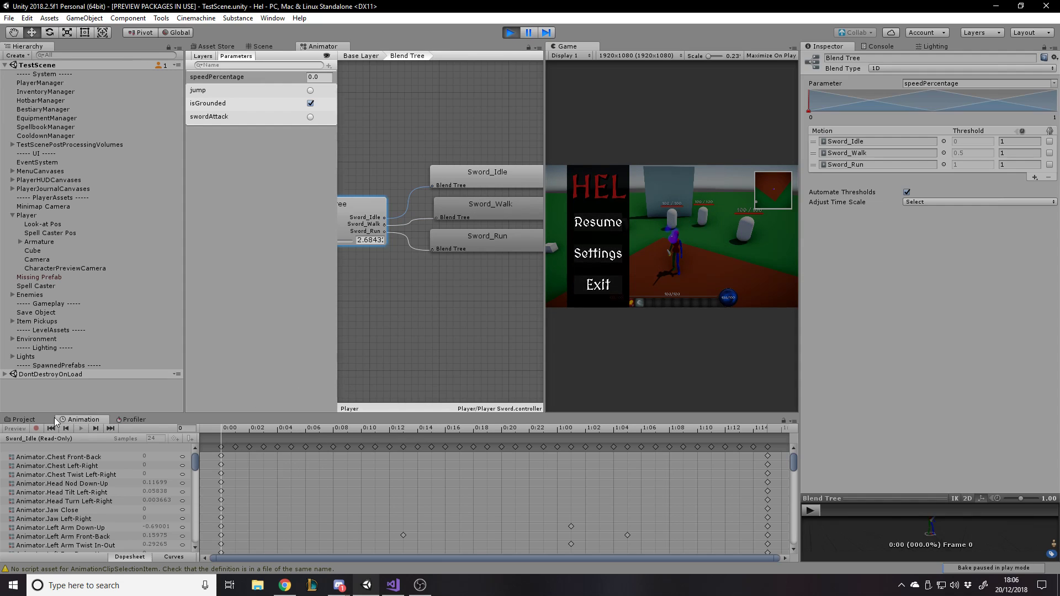
Widen the Game view further beside the Blend Tree graph and resume the game from its pause menu.
{"action": "mouse_move", "coordinate": [228, 430]}
{"action": "left_mouse_down"}
{"action": "mouse_move", "coordinate": [242, 430]}
{"action": "mouse_move", "coordinate": [216, 432]}
{"action": "mouse_move", "coordinate": [270, 426]}
{"action": "mouse_move", "coordinate": [217, 429]}
{"action": "left_mouse_up"}
{"action": "left_click_drag", "start_coordinate": [543, 89], "coordinate": [484, 234]}
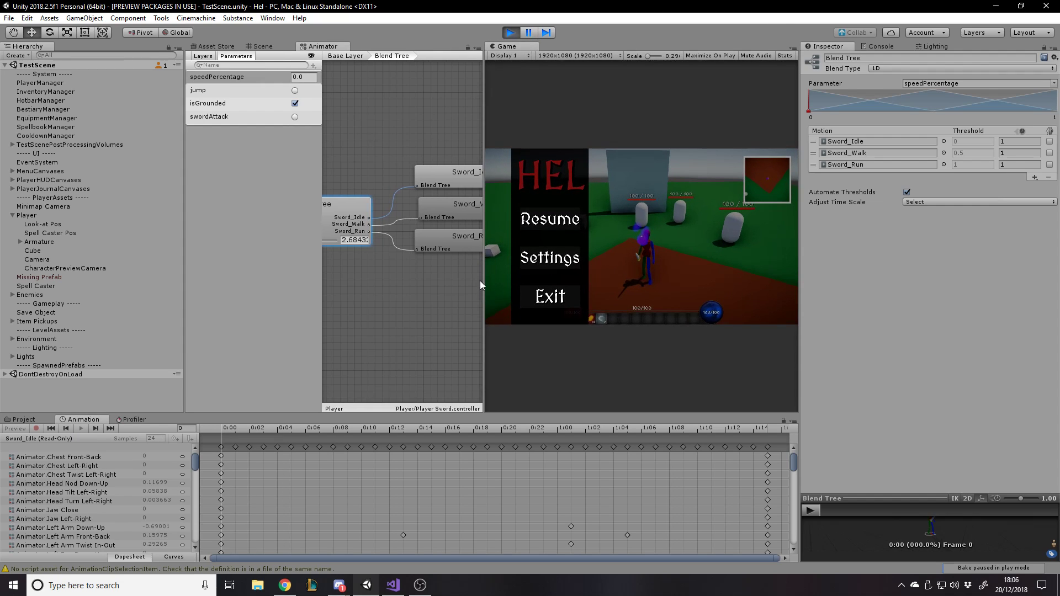
{"action": "left_click", "coordinate": [550, 219]}
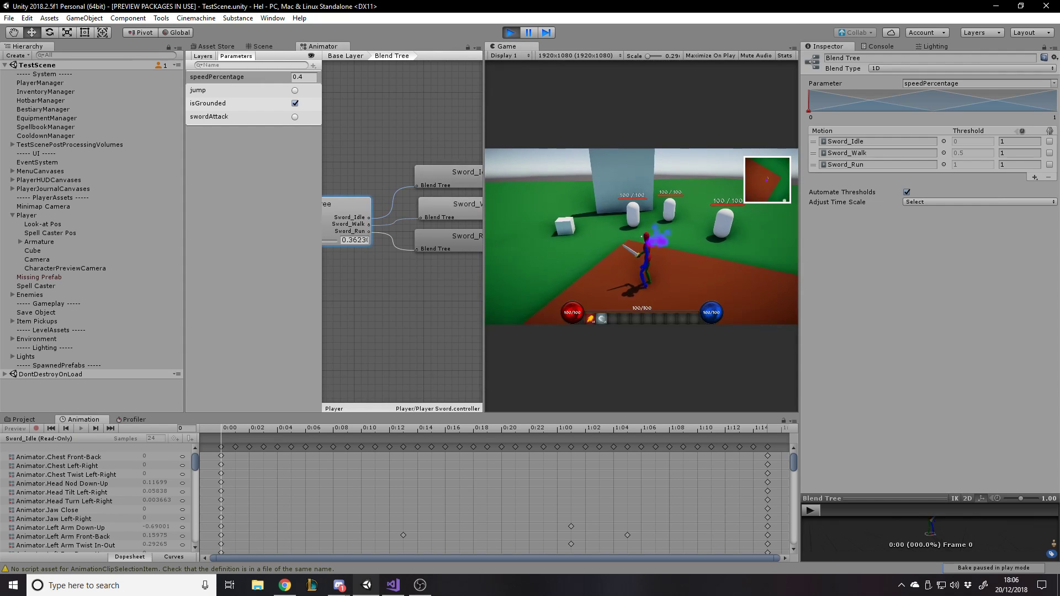
Walk the player around in several directions to watch speedPercentage drive the Blend Tree, and open the game's pause menu.
{"action": "key", "text": "d"}
{"action": "key", "text": "s"}
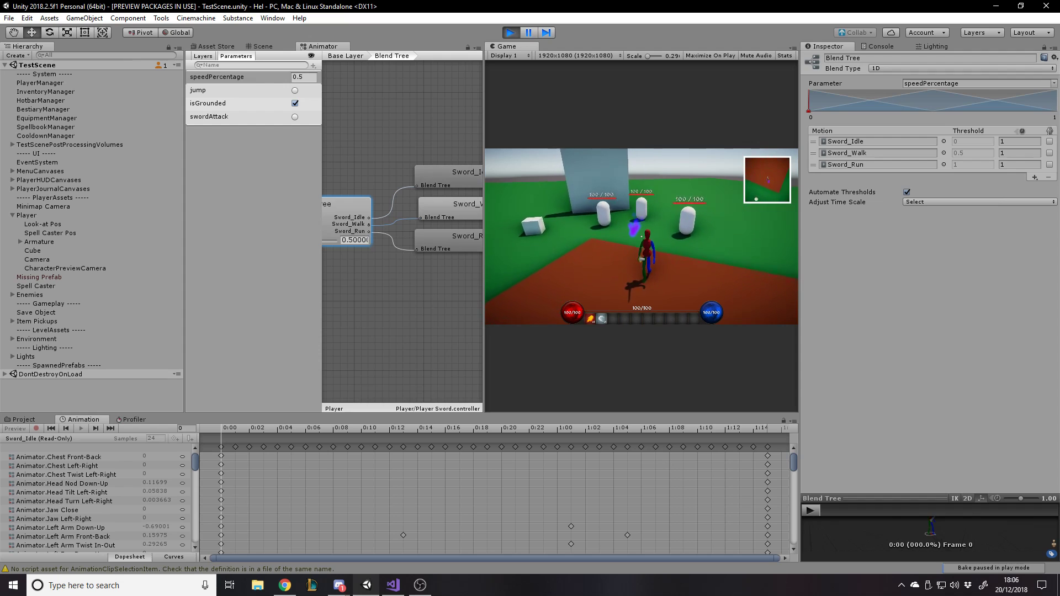
{"action": "key", "text": "d"}
{"action": "key", "text": "w"}
{"action": "key", "text": "a"}
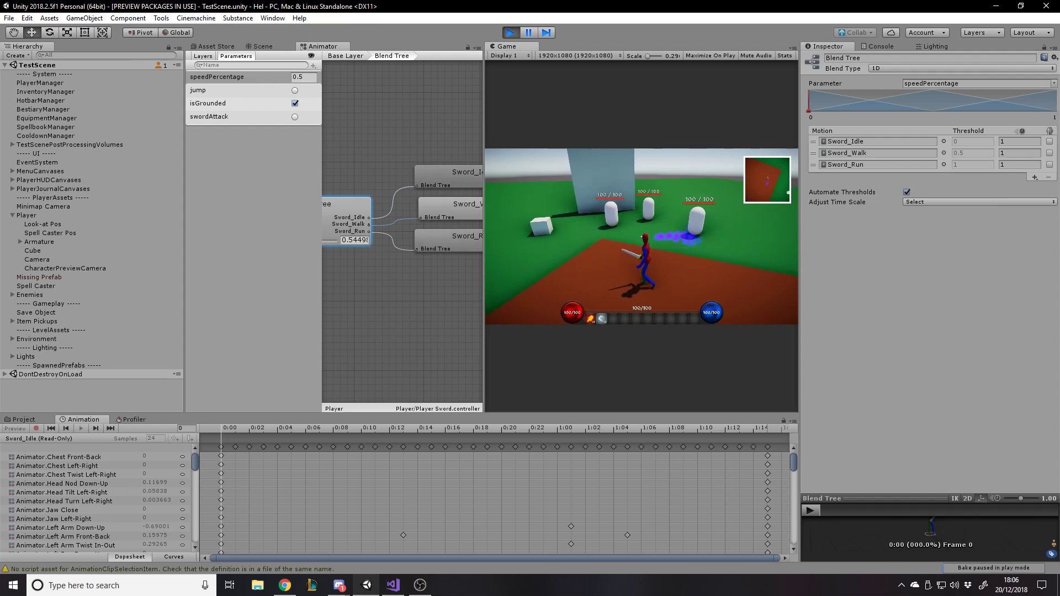
{"action": "key", "text": "d"}
{"action": "key", "text": "s"}
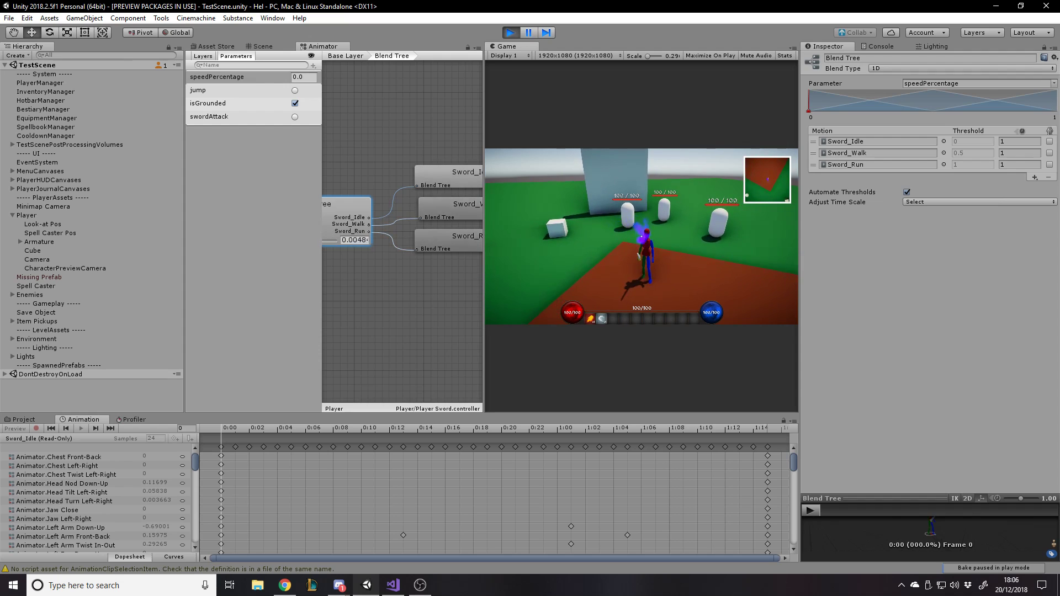
{"action": "key", "text": "w"}
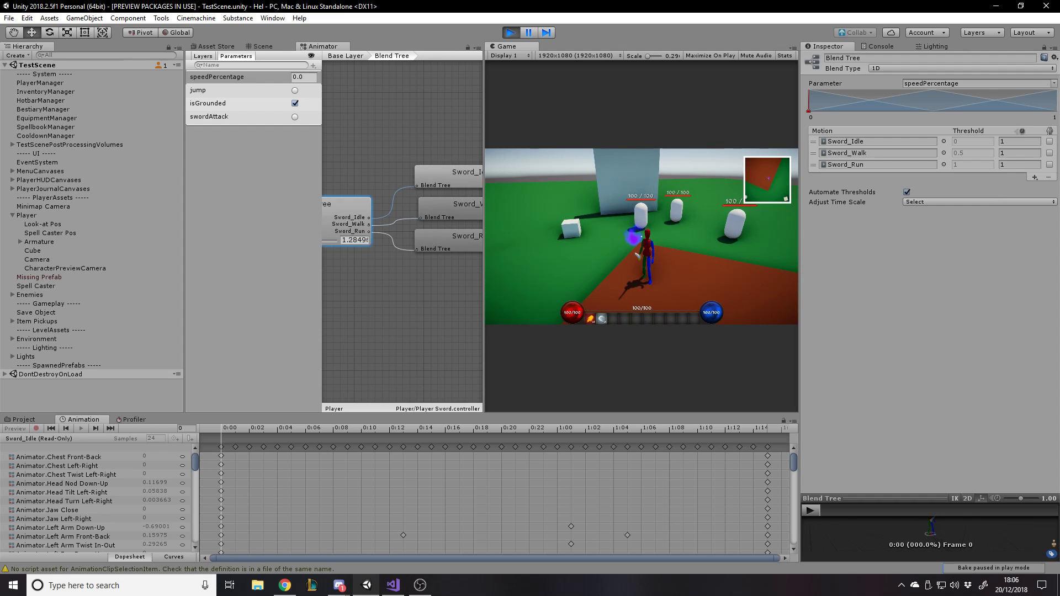
{"action": "key", "text": "Escape"}
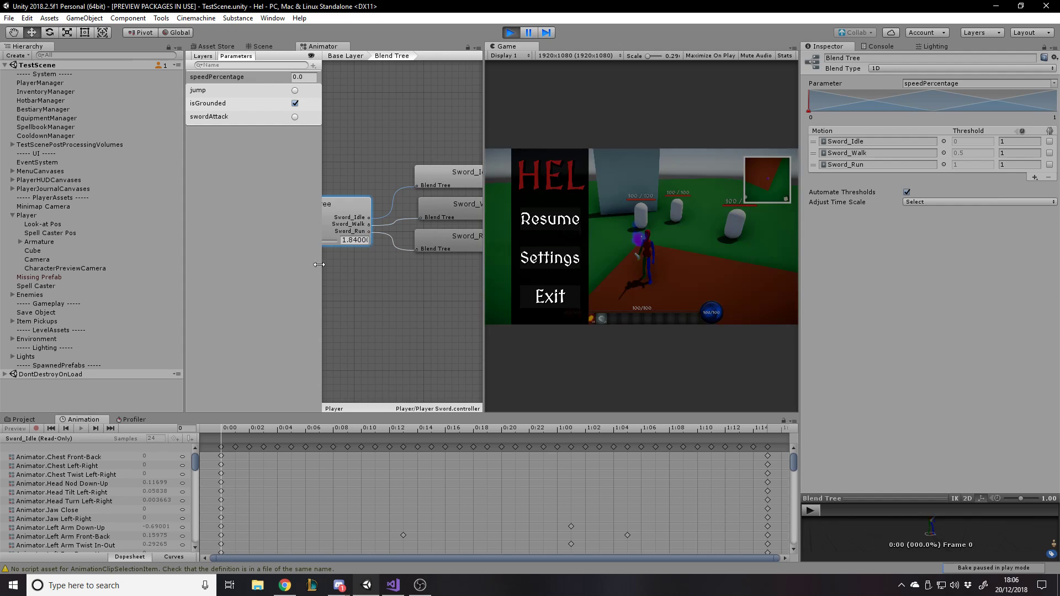
Browse the project assets to the Player folder and select the Player Sword controller.
{"action": "left_click", "coordinate": [24, 420]}
{"action": "left_click", "coordinate": [102, 439]}
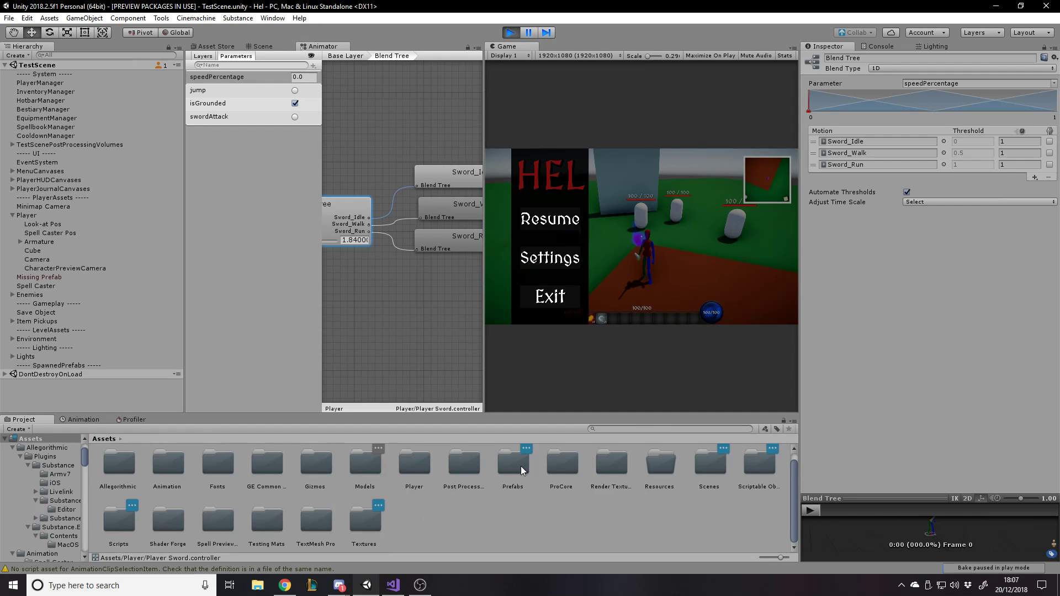
{"action": "double_click", "coordinate": [366, 464]}
{"action": "left_click", "coordinate": [103, 439]}
{"action": "double_click", "coordinate": [422, 472]}
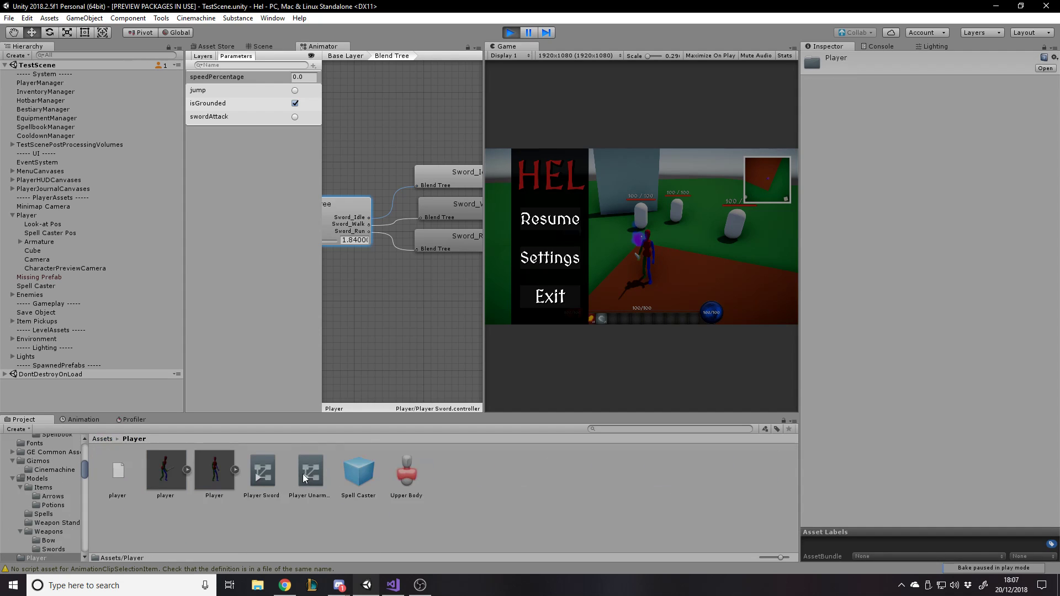
{"action": "left_click", "coordinate": [261, 475]}
{"action": "left_click", "coordinate": [87, 419]}
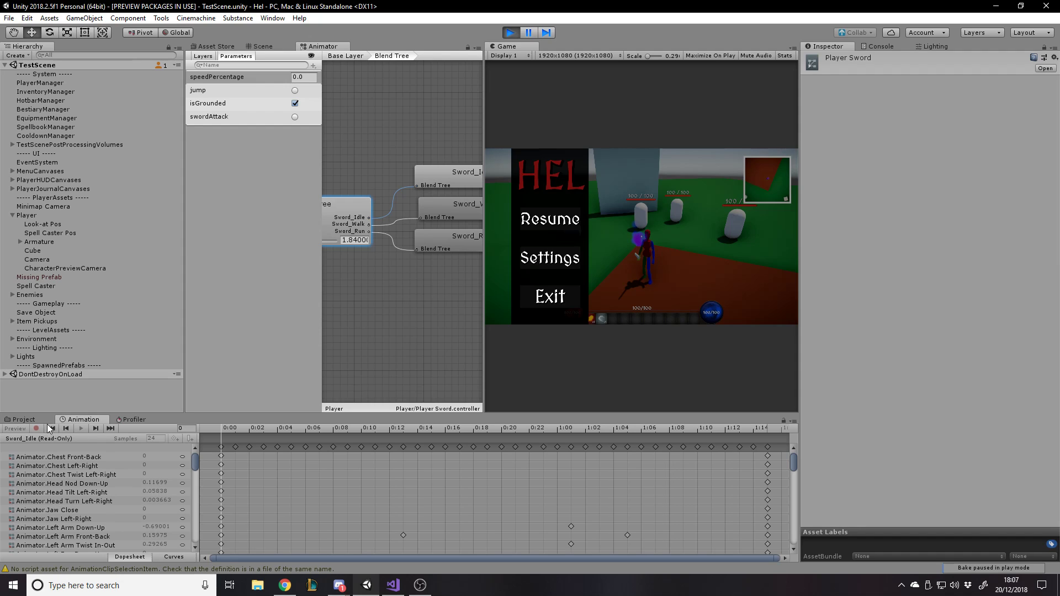
{"action": "left_click", "coordinate": [25, 419]}
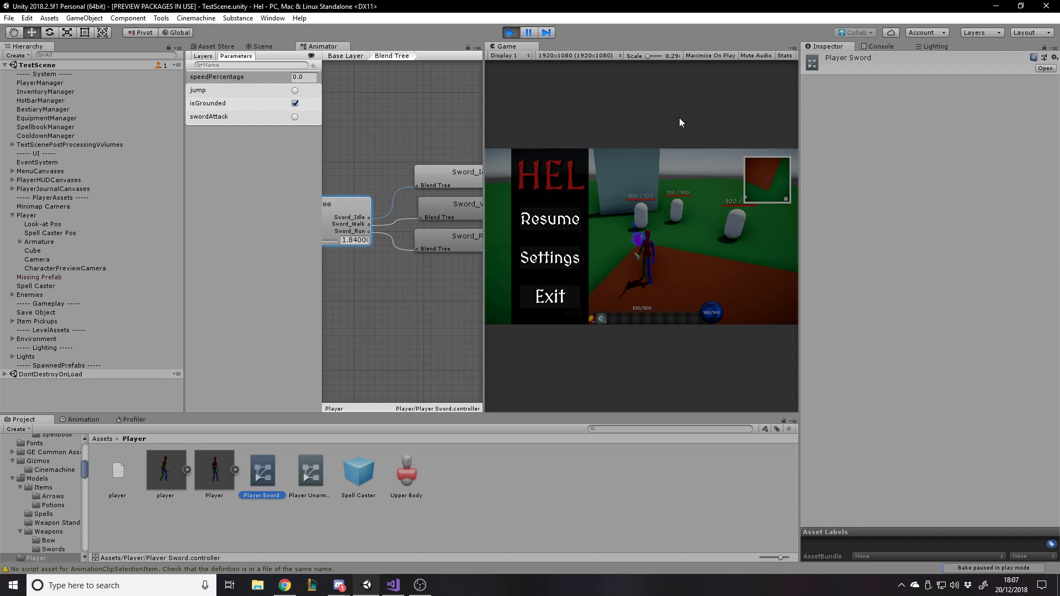
Inspect the Player prefab and its child objects in the Player folder, and exit play mode.
{"action": "left_click", "coordinate": [874, 46]}
{"action": "left_click", "coordinate": [842, 46]}
{"action": "left_click", "coordinate": [210, 481]}
{"action": "left_click", "coordinate": [235, 470]}
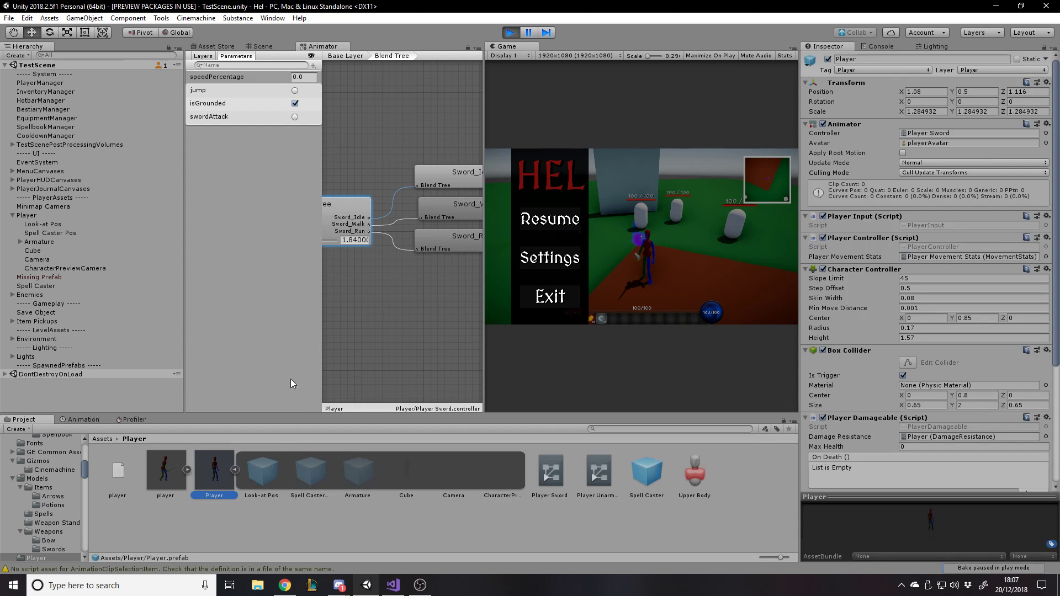
{"action": "left_click", "coordinate": [510, 33]}
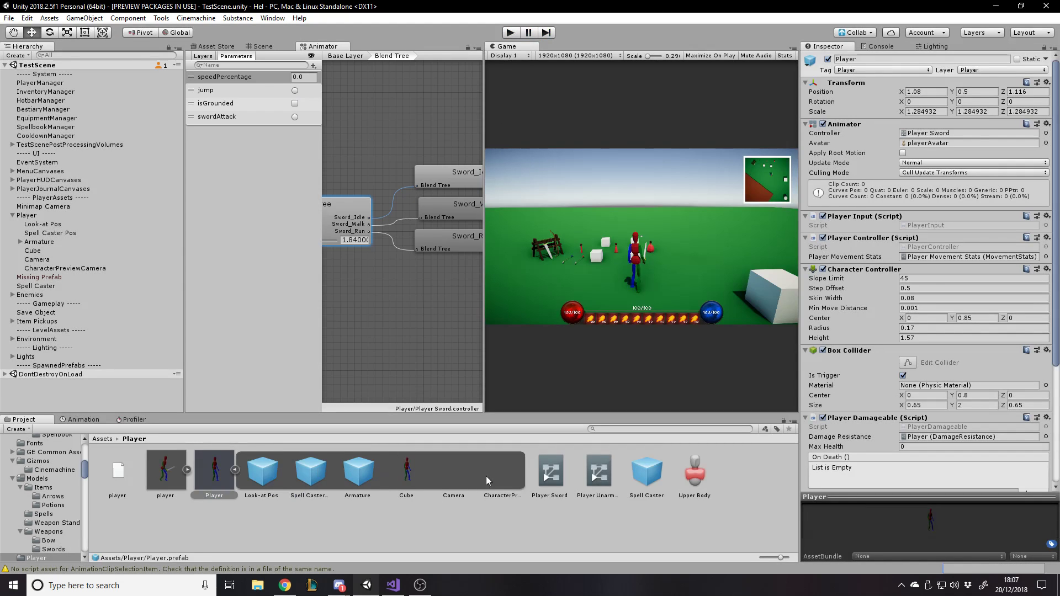
Dock the Game view in the same group as the Animator view and open the Player Sword controller.
{"action": "left_click", "coordinate": [551, 473]}
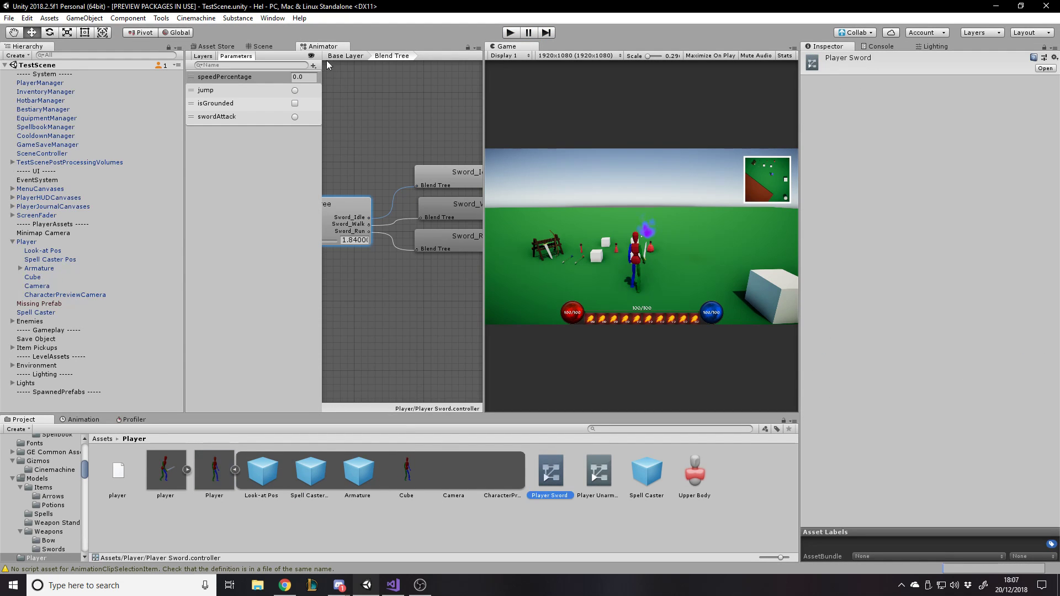
{"action": "left_click", "coordinate": [264, 47]}
{"action": "left_click", "coordinate": [312, 47]}
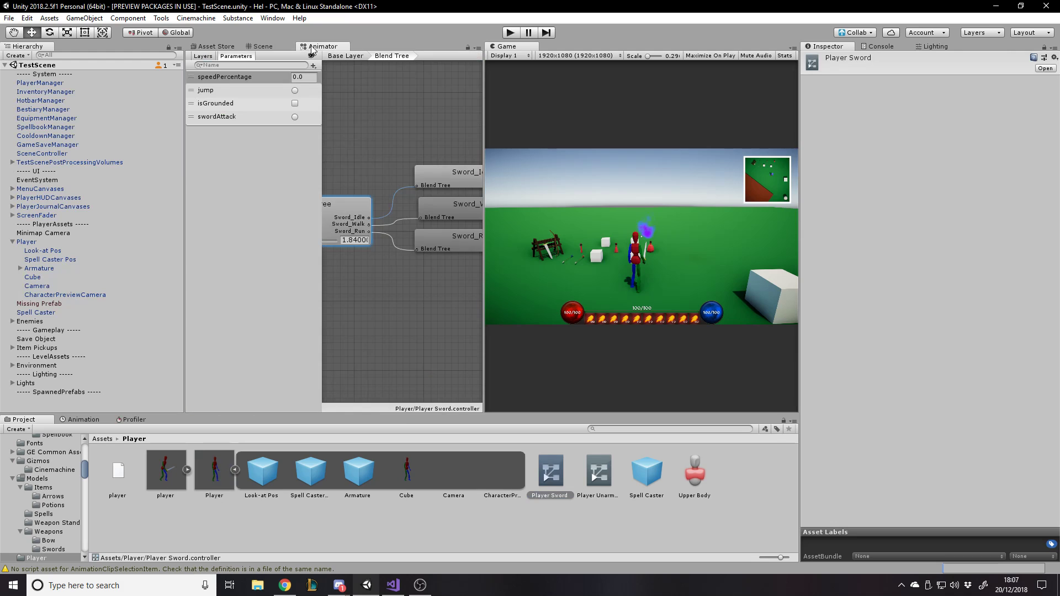
{"action": "left_click_drag", "start_coordinate": [506, 46], "coordinate": [414, 49]}
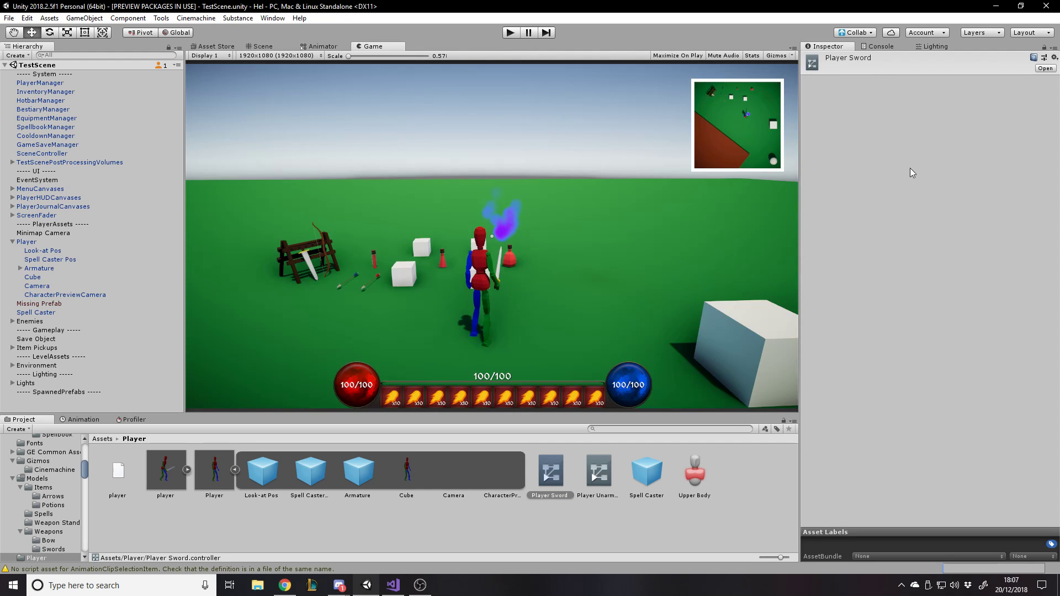
{"action": "left_click", "coordinate": [1046, 68]}
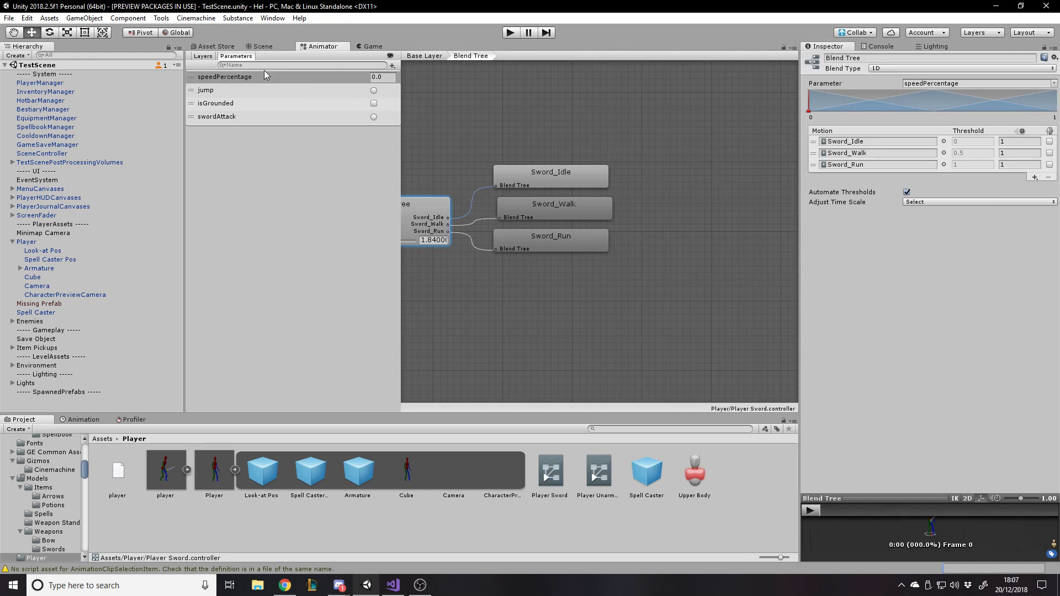
Leave the Blend Tree for the controller's Base Layer and frame its whole state graph.
{"action": "left_click", "coordinate": [203, 55]}
{"action": "left_click", "coordinate": [270, 85]}
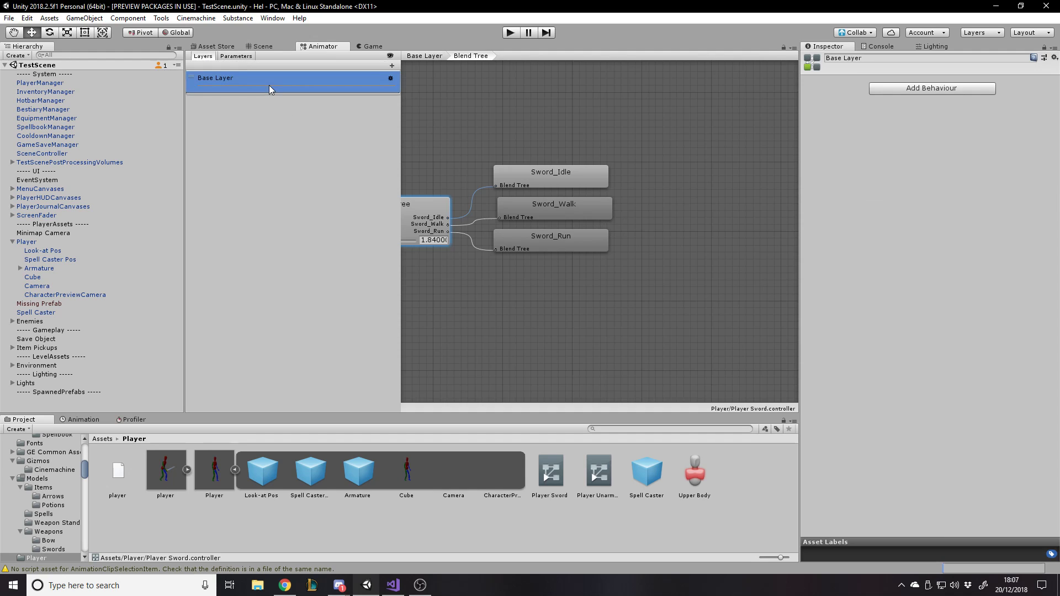
{"action": "left_click", "coordinate": [418, 178]}
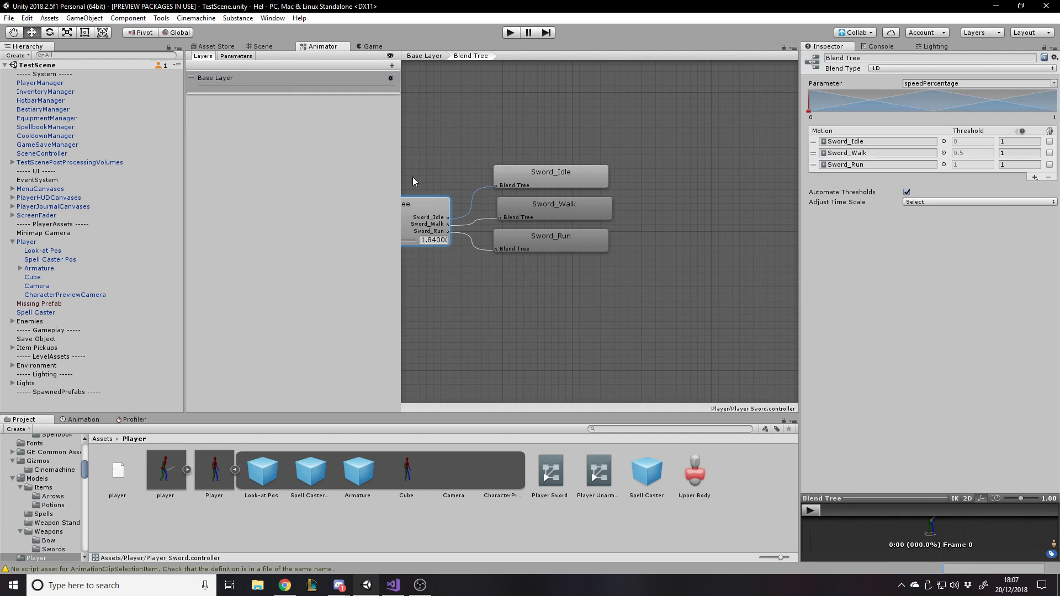
{"action": "left_click", "coordinate": [423, 56]}
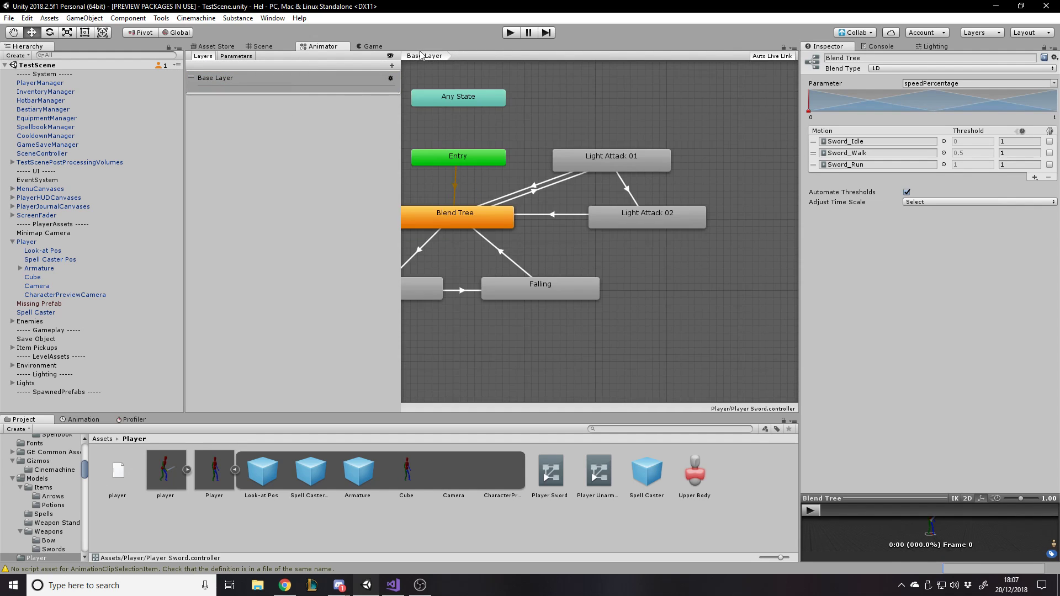
{"action": "left_click", "coordinate": [470, 210]}
{"action": "left_click", "coordinate": [582, 114]}
{"action": "scroll", "coordinate": [582, 114], "scroll_direction": "down", "scroll_amount": 5}
{"action": "scroll", "coordinate": [629, 111], "scroll_direction": "up", "scroll_amount": 4}
{"action": "scroll", "coordinate": [630, 111], "scroll_direction": "up", "scroll_amount": 2}
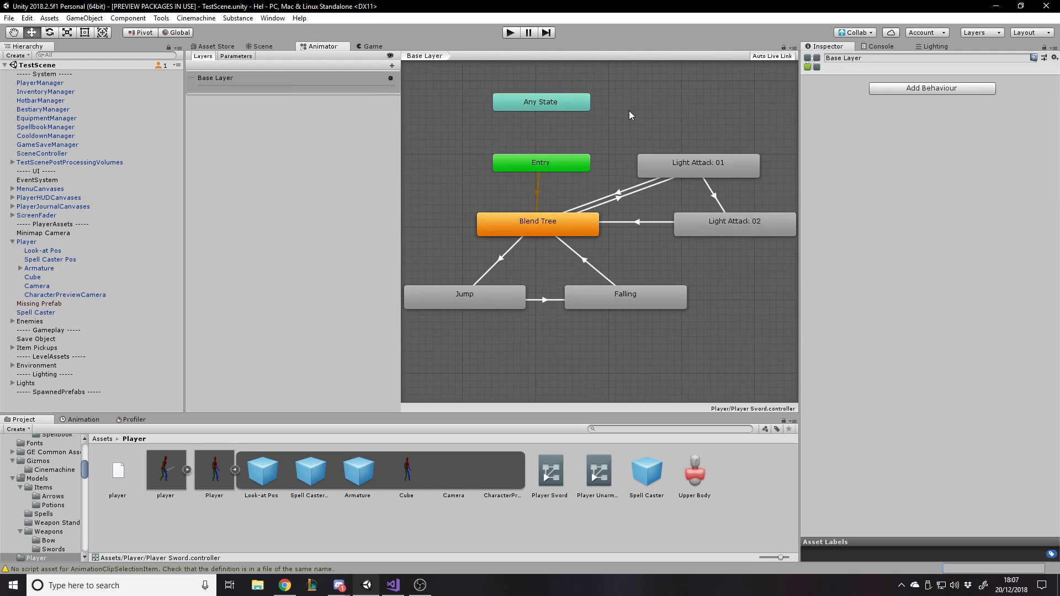
Collapse the Player prefab's children and examine the player.blend model's animation import settings.
{"action": "left_click", "coordinate": [224, 483]}
{"action": "left_click", "coordinate": [235, 470]}
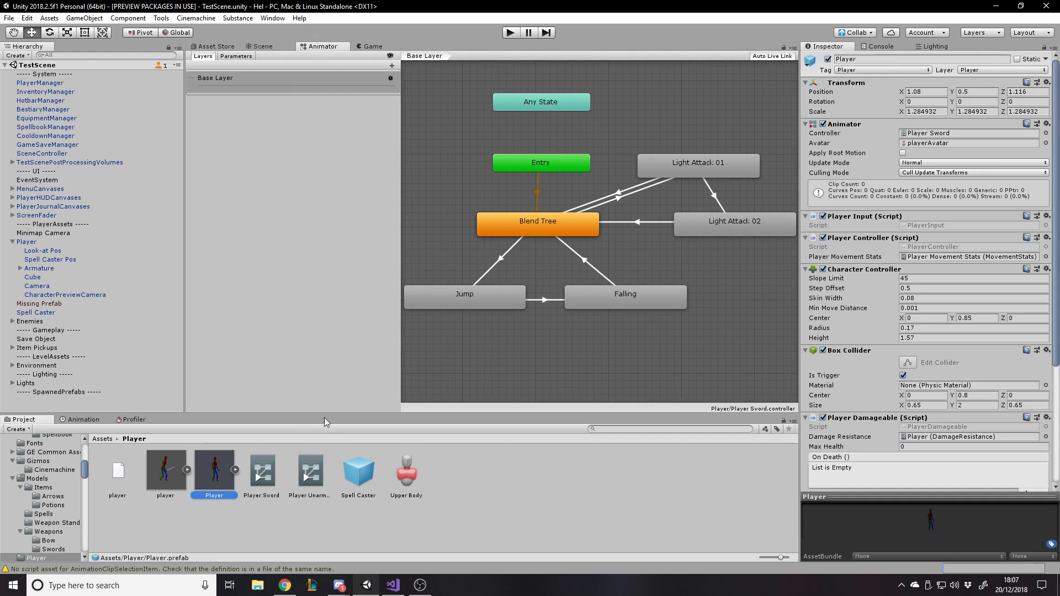
{"action": "left_click", "coordinate": [173, 482]}
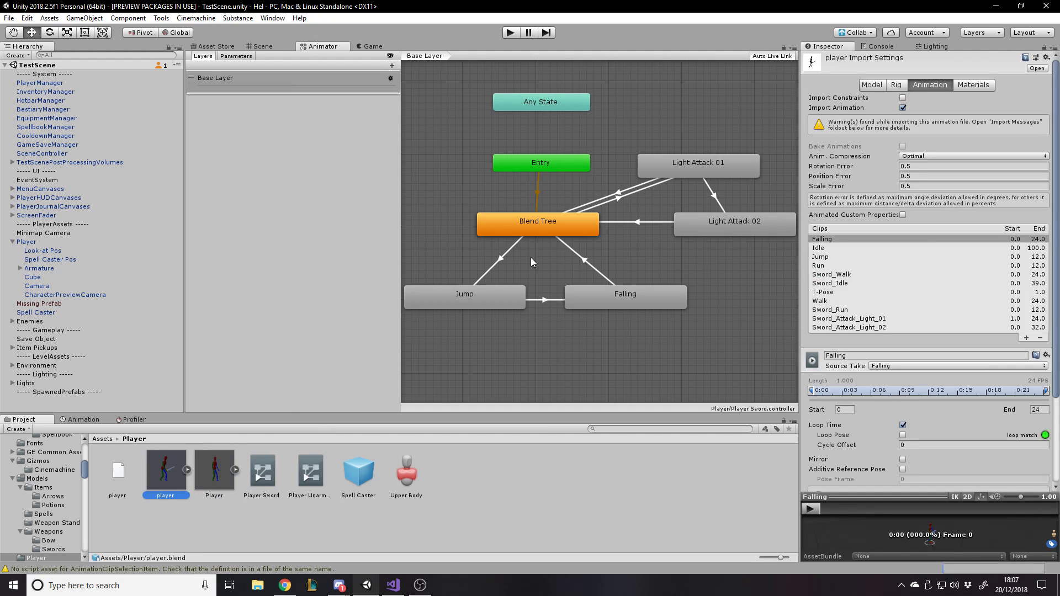
{"action": "left_click", "coordinate": [206, 476]}
{"action": "left_click", "coordinate": [174, 483]}
{"action": "left_click", "coordinate": [793, 201]}
{"action": "left_click", "coordinate": [155, 479]}
Try Sword_Idle as the source take of the Falling clip, and revert the unapplied import settings.
{"action": "scroll", "coordinate": [853, 276], "scroll_direction": "down", "scroll_amount": 5}
{"action": "left_click", "coordinate": [885, 253]}
{"action": "left_click", "coordinate": [890, 351]}
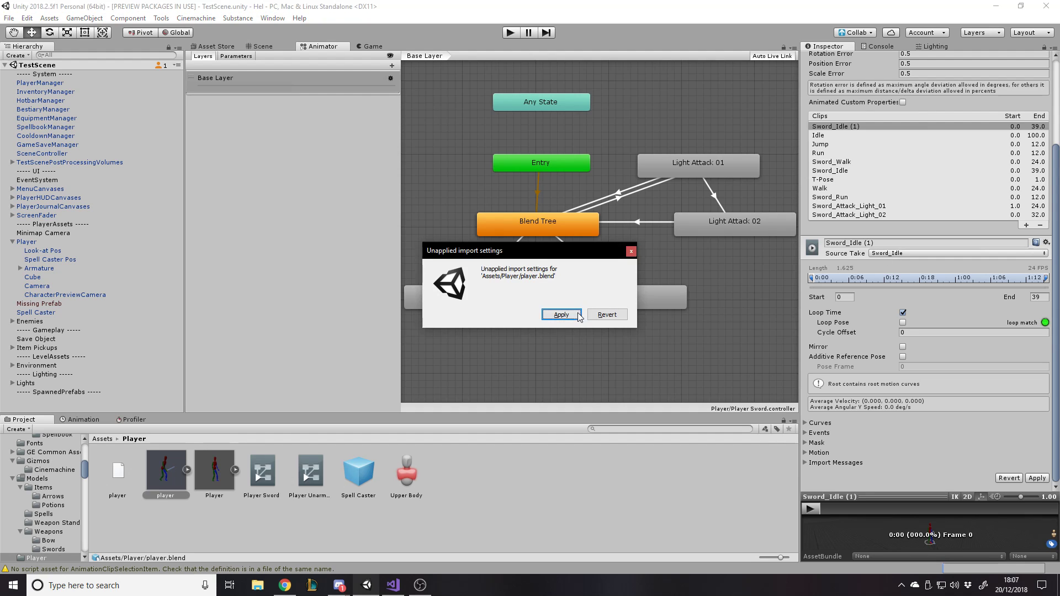
{"action": "left_click", "coordinate": [604, 315]}
Select the Sword_Run clip of player.blend, enlarge its preview and play the animation from the side.
{"action": "left_click", "coordinate": [169, 474]}
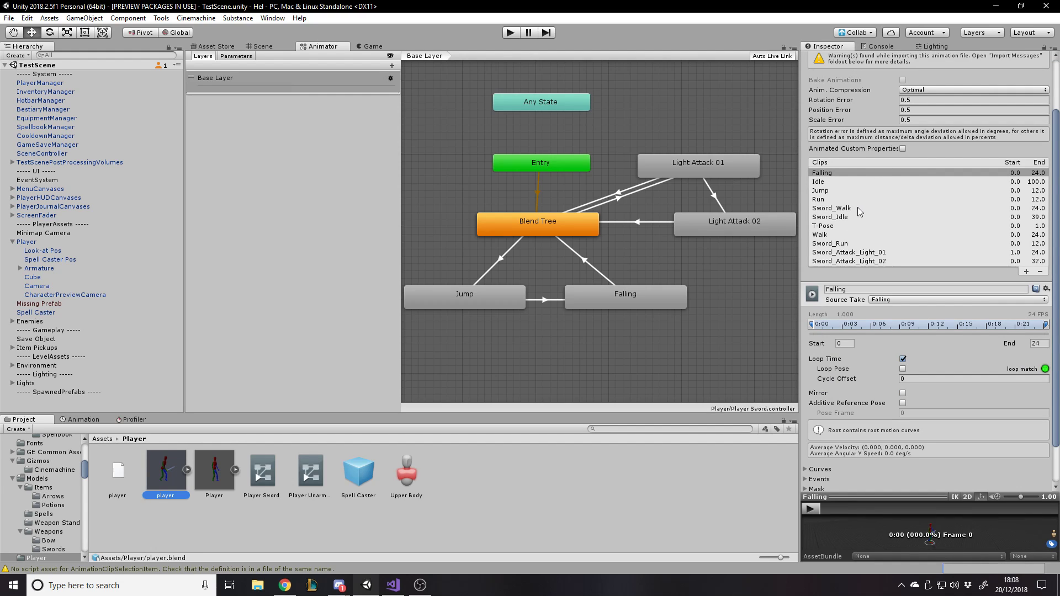
{"action": "left_click", "coordinate": [837, 247]}
{"action": "scroll", "coordinate": [887, 318], "scroll_direction": "down", "scroll_amount": 3}
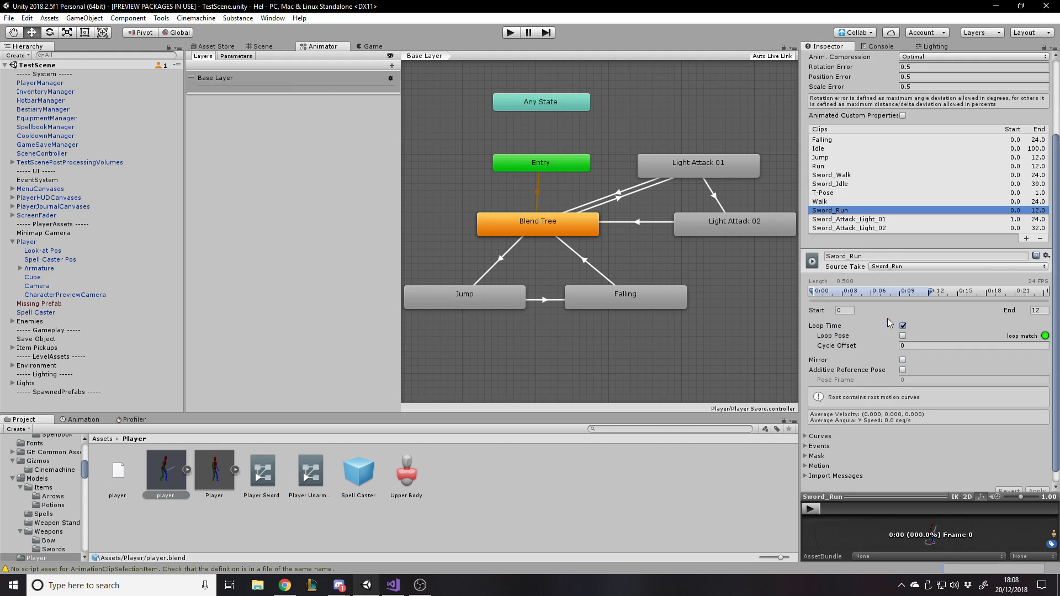
{"action": "left_click_drag", "start_coordinate": [882, 498], "coordinate": [834, 336]}
{"action": "left_click", "coordinate": [810, 347]}
{"action": "middle_click_drag", "start_coordinate": [956, 460], "coordinate": [928, 444]}
{"action": "right_click_drag", "start_coordinate": [933, 442], "coordinate": [972, 427]}
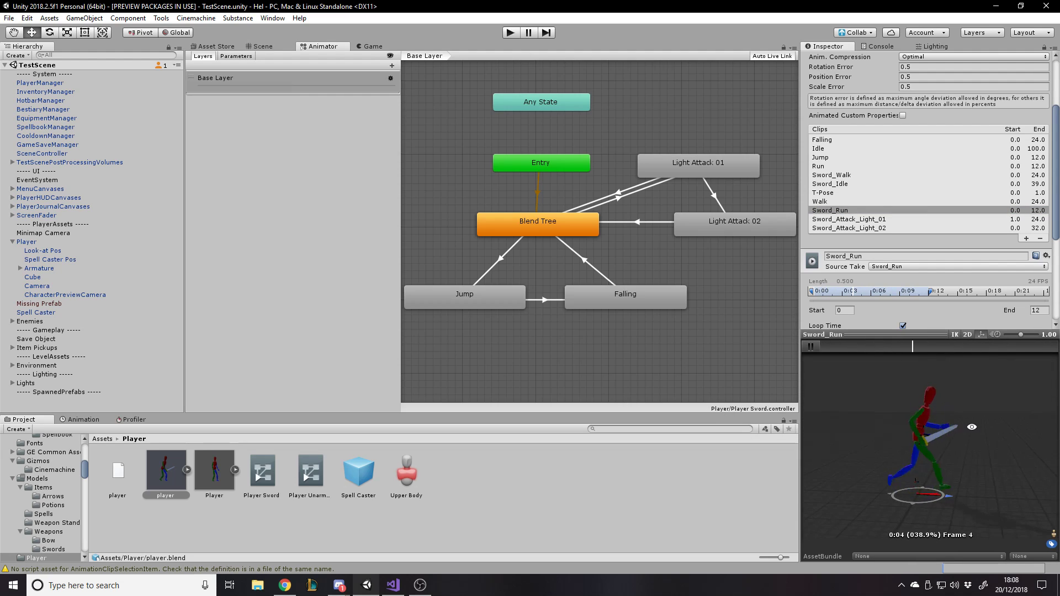
Pause the Sword_Run preview, focus on the character's feet and scrub to the foot contact at about 6.3%.
{"action": "left_click", "coordinate": [812, 348]}
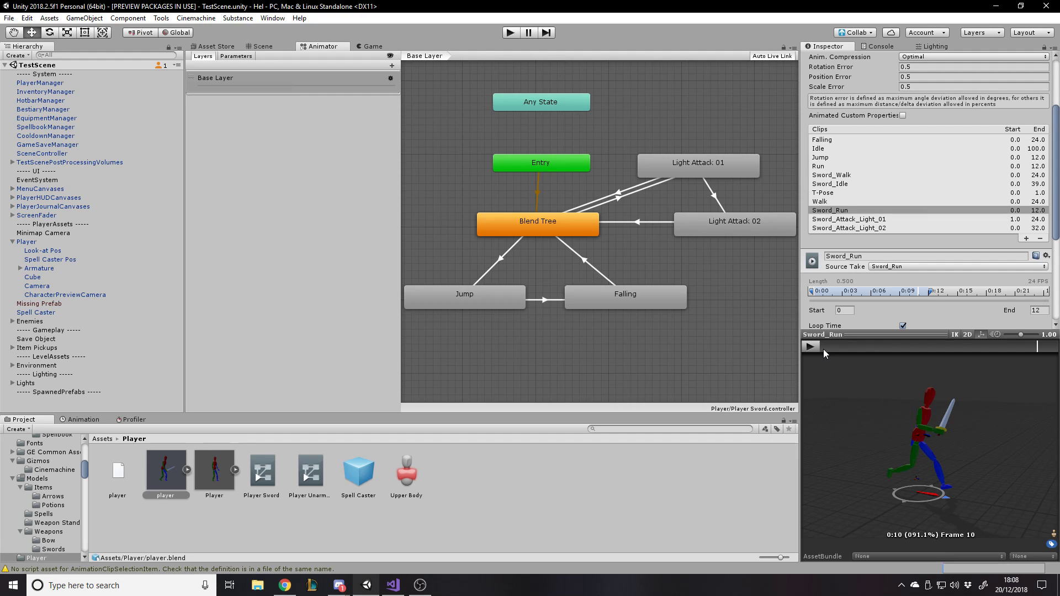
{"action": "left_click_drag", "start_coordinate": [824, 350], "coordinate": [803, 353]}
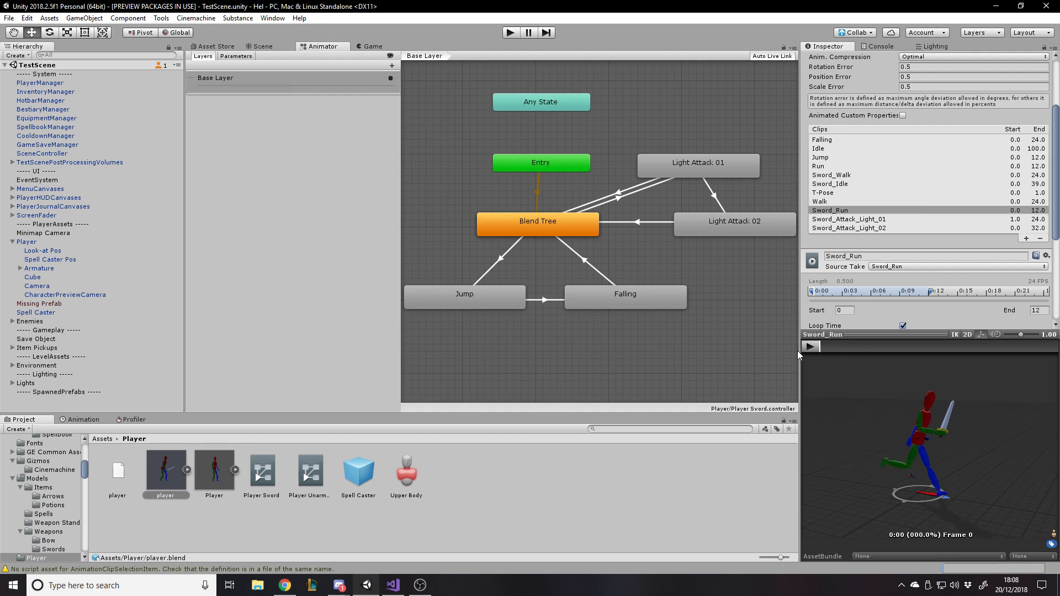
{"action": "scroll", "coordinate": [917, 470], "scroll_direction": "up", "scroll_amount": 5}
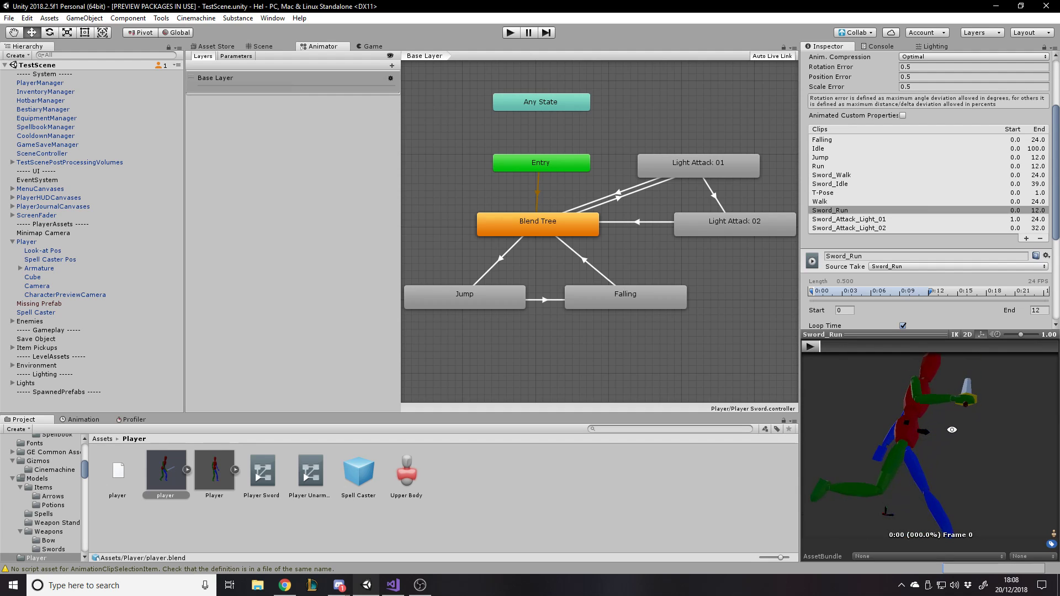
{"action": "mouse_move", "coordinate": [951, 430]}
{"action": "left_mouse_down"}
{"action": "mouse_move", "coordinate": [944, 418]}
{"action": "mouse_move", "coordinate": [939, 442]}
{"action": "left_mouse_up"}
{"action": "left_click", "coordinate": [832, 346]}
{"action": "mouse_move", "coordinate": [828, 348]}
{"action": "left_mouse_down"}
{"action": "mouse_move", "coordinate": [808, 353]}
{"action": "mouse_move", "coordinate": [842, 350]}
{"action": "mouse_move", "coordinate": [817, 364]}
{"action": "mouse_move", "coordinate": [836, 364]}
{"action": "left_mouse_up"}
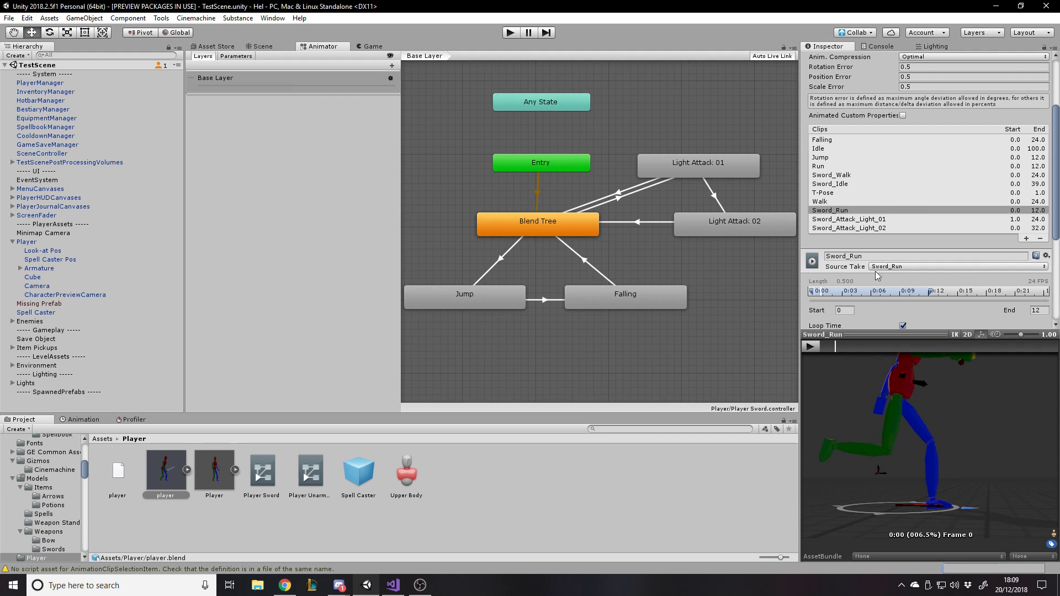
{"action": "scroll", "coordinate": [827, 198], "scroll_direction": "down", "scroll_amount": 3}
{"action": "mouse_move", "coordinate": [836, 347]}
{"action": "left_mouse_down"}
{"action": "mouse_move", "coordinate": [894, 350]}
{"action": "mouse_move", "coordinate": [820, 353]}
{"action": "mouse_move", "coordinate": [837, 353]}
{"action": "left_mouse_up"}
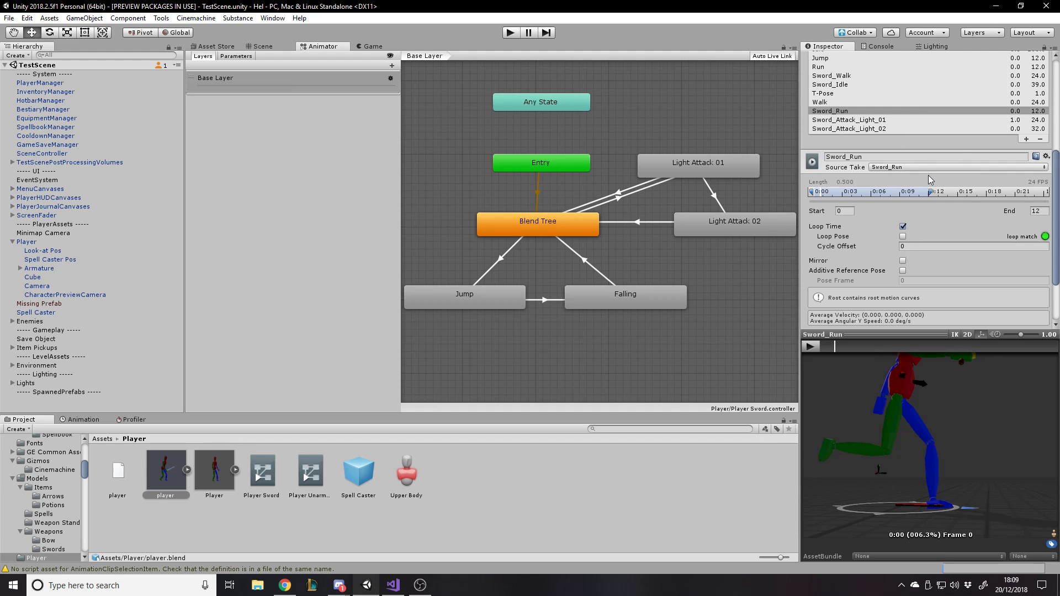
Expand the Sword_Run clip's Events and add an animation event at the foot contact, about 6.7% into the clip.
{"action": "scroll", "coordinate": [942, 193], "scroll_direction": "down", "scroll_amount": 3}
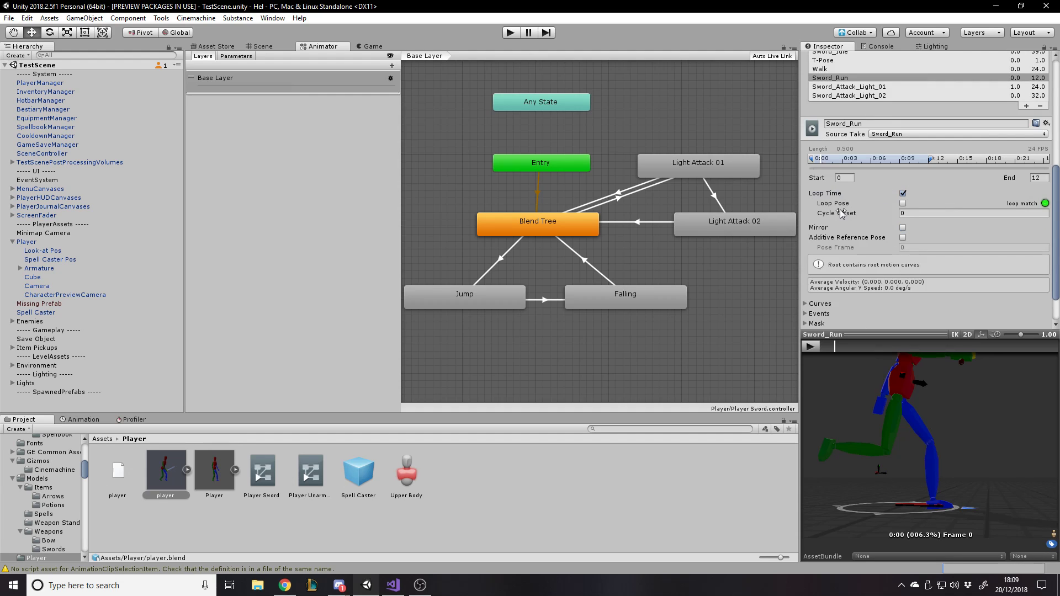
{"action": "scroll", "coordinate": [843, 221], "scroll_direction": "down", "scroll_amount": 3}
{"action": "left_click", "coordinate": [820, 282]}
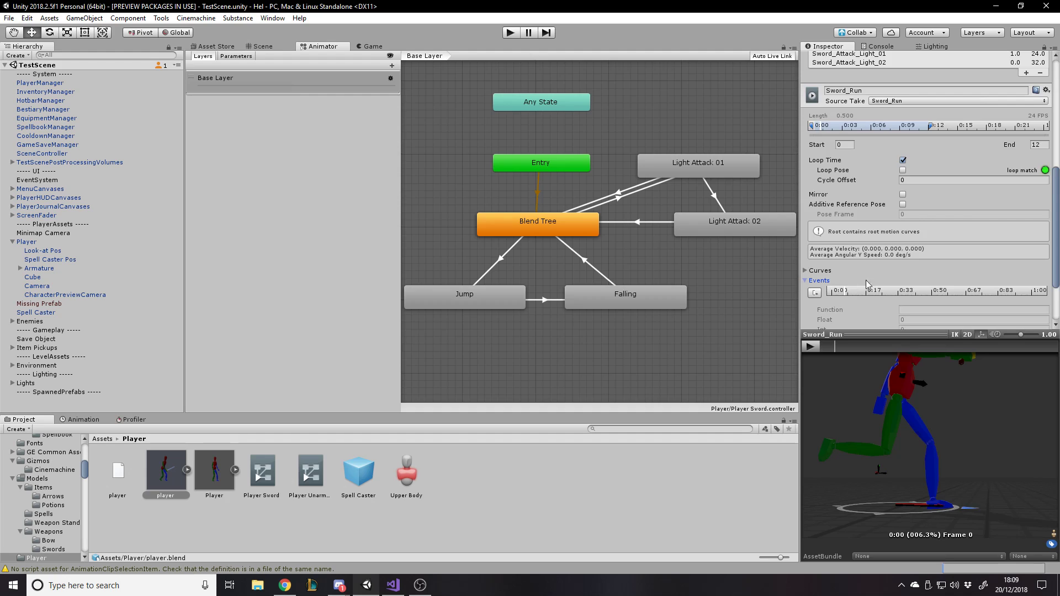
{"action": "scroll", "coordinate": [847, 210], "scroll_direction": "down", "scroll_amount": 7}
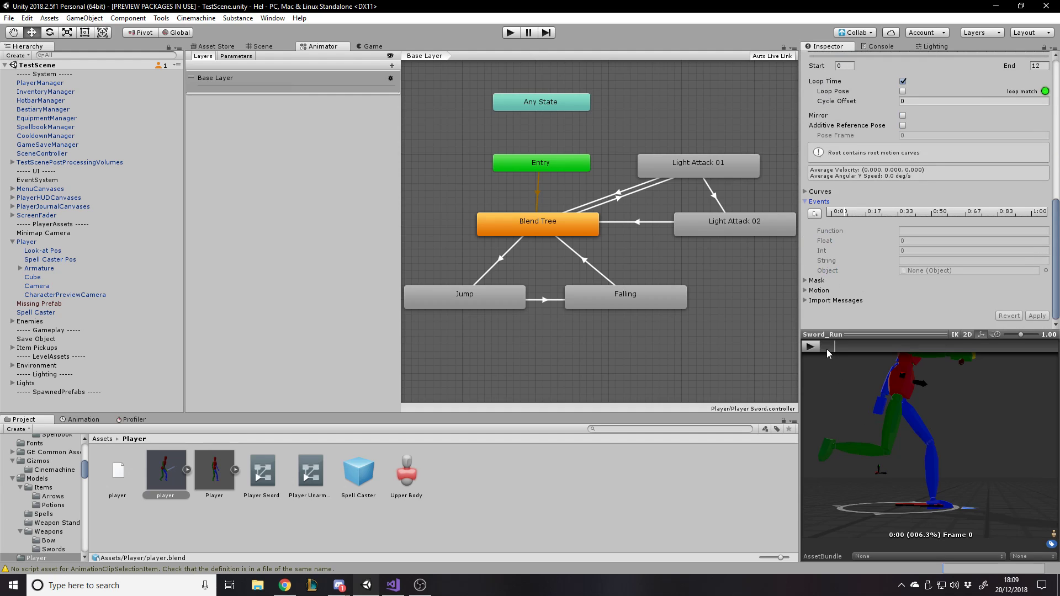
{"action": "left_click_drag", "start_coordinate": [829, 349], "coordinate": [836, 349]}
{"action": "left_click", "coordinate": [815, 215]}
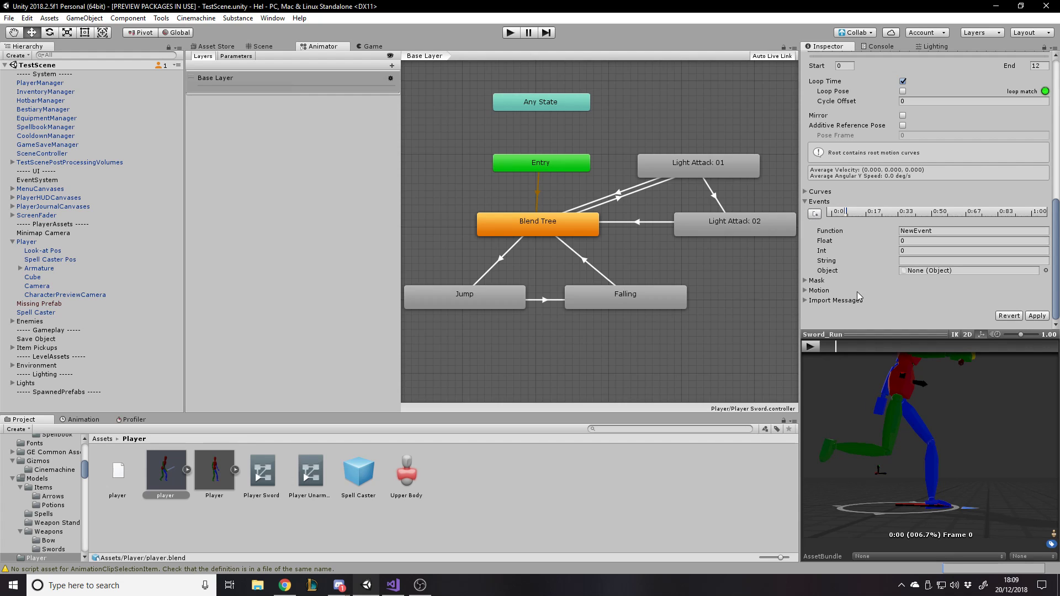
{"action": "left_click", "coordinate": [841, 215]}
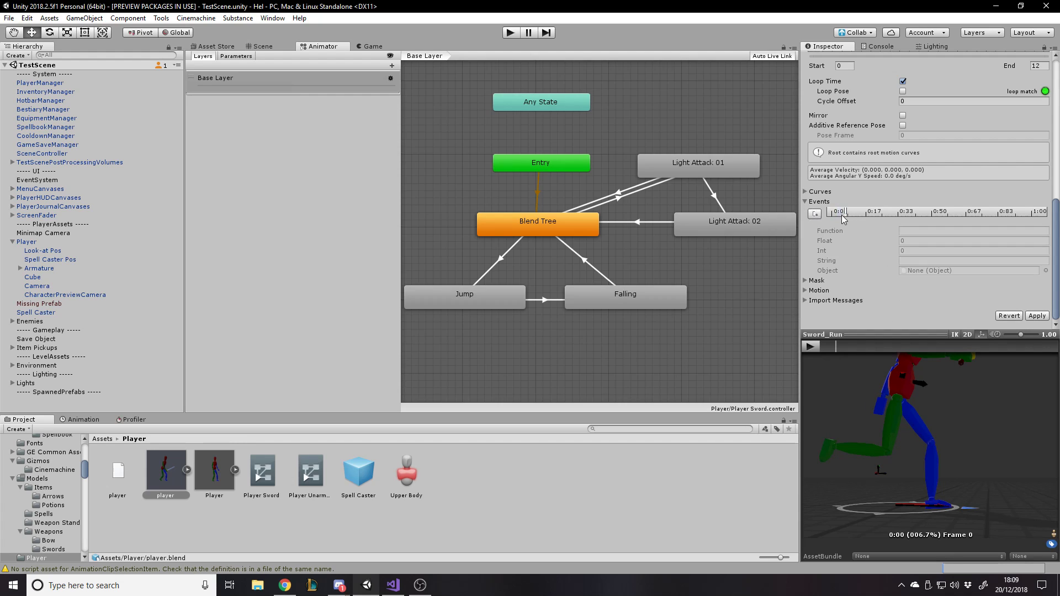
Scrub the Sword_Run preview to about 11.3% and set the existing animation event's function to FootstepSound with Int 0.
{"action": "mouse_move", "coordinate": [845, 346]}
{"action": "left_mouse_down"}
{"action": "mouse_move", "coordinate": [855, 349]}
{"action": "mouse_move", "coordinate": [833, 352]}
{"action": "mouse_move", "coordinate": [847, 351]}
{"action": "left_mouse_up"}
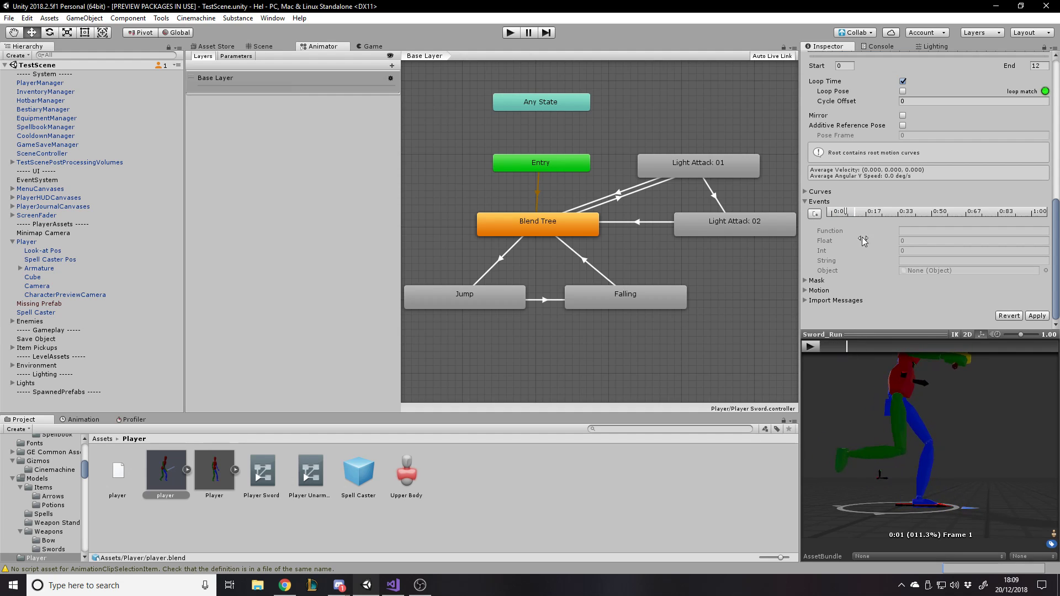
{"action": "left_click", "coordinate": [846, 213]}
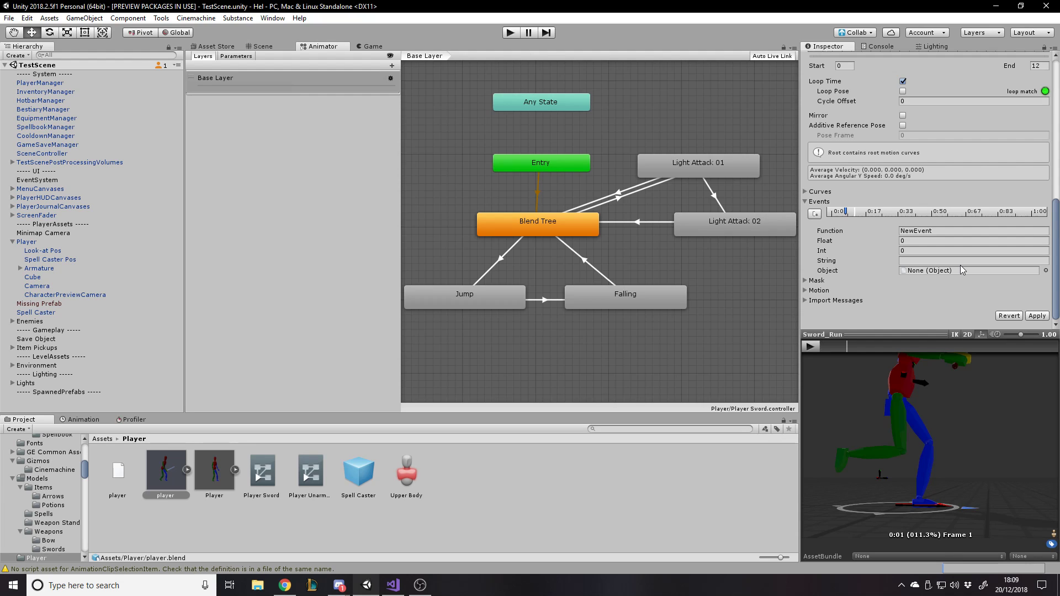
{"action": "left_click", "coordinate": [926, 230]}
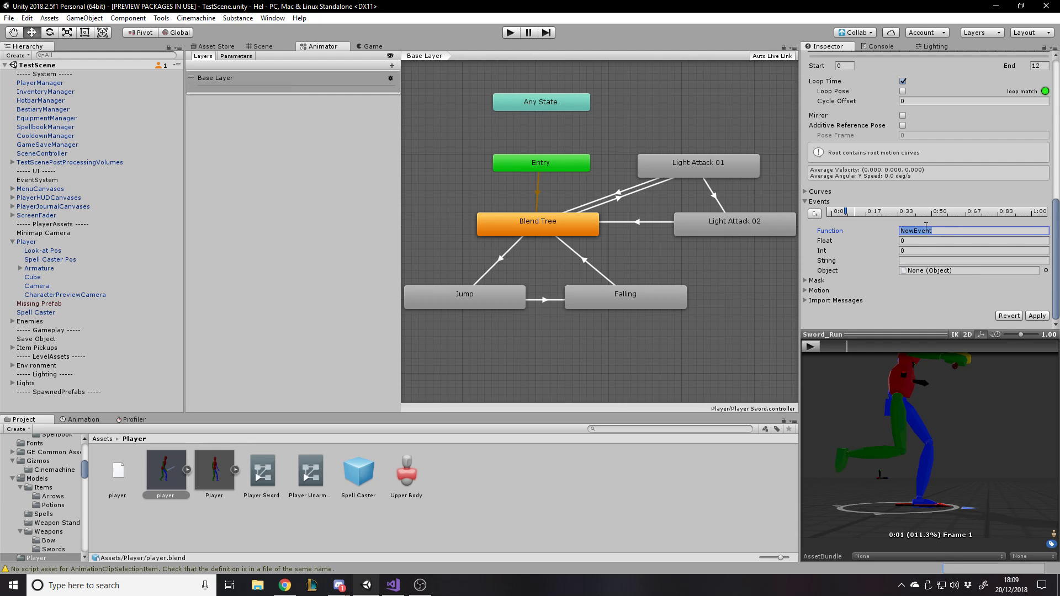
{"action": "type", "text": "FootstepSound"}
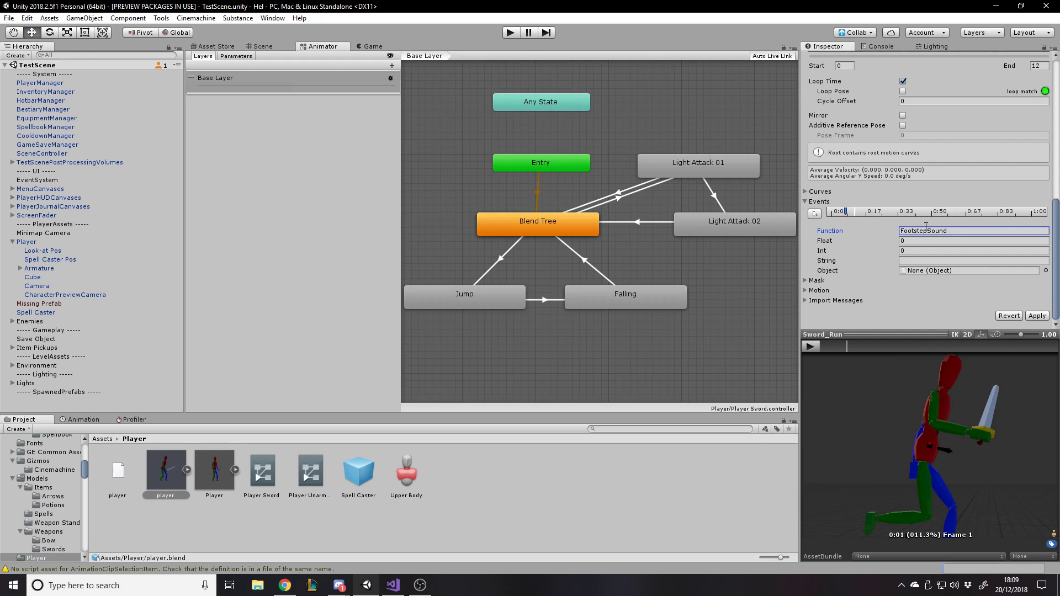
{"action": "left_click", "coordinate": [912, 241]}
{"action": "left_click", "coordinate": [936, 251]}
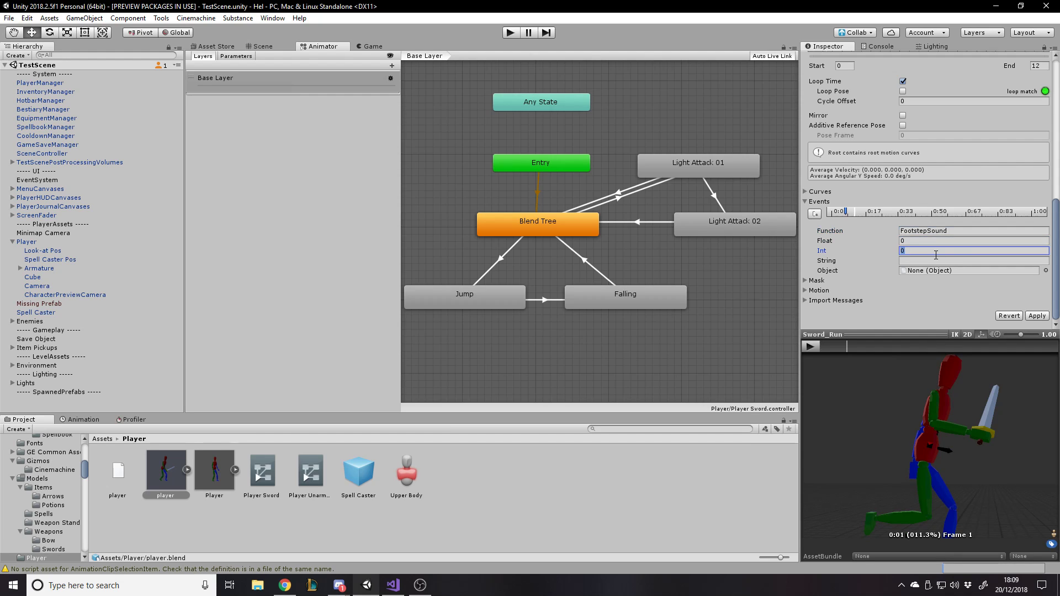
{"action": "left_click_drag", "start_coordinate": [926, 461], "coordinate": [951, 485]}
{"action": "type", "text": "0"}
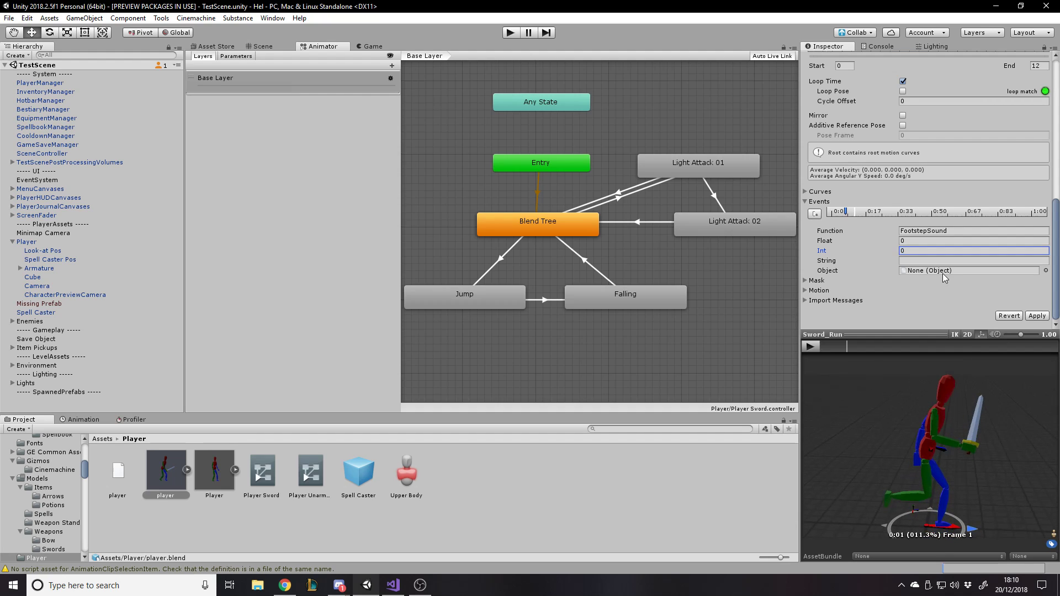
Scrub the Sword_Run preview to the opposite foot's ground contact at about 55.1%.
{"action": "left_click_drag", "start_coordinate": [926, 432], "coordinate": [896, 406]}
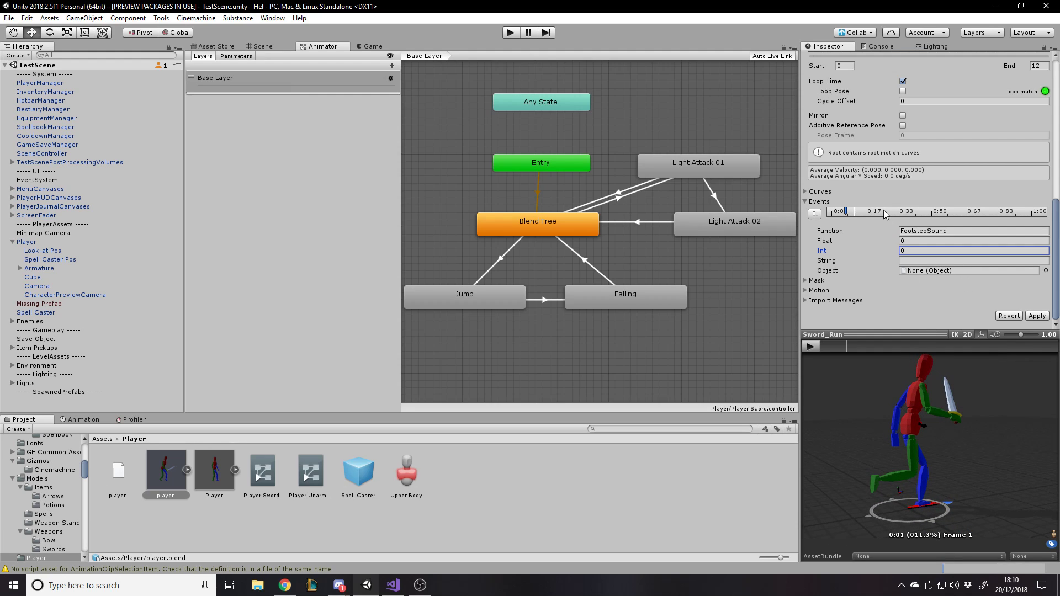
{"action": "left_click", "coordinate": [849, 212]}
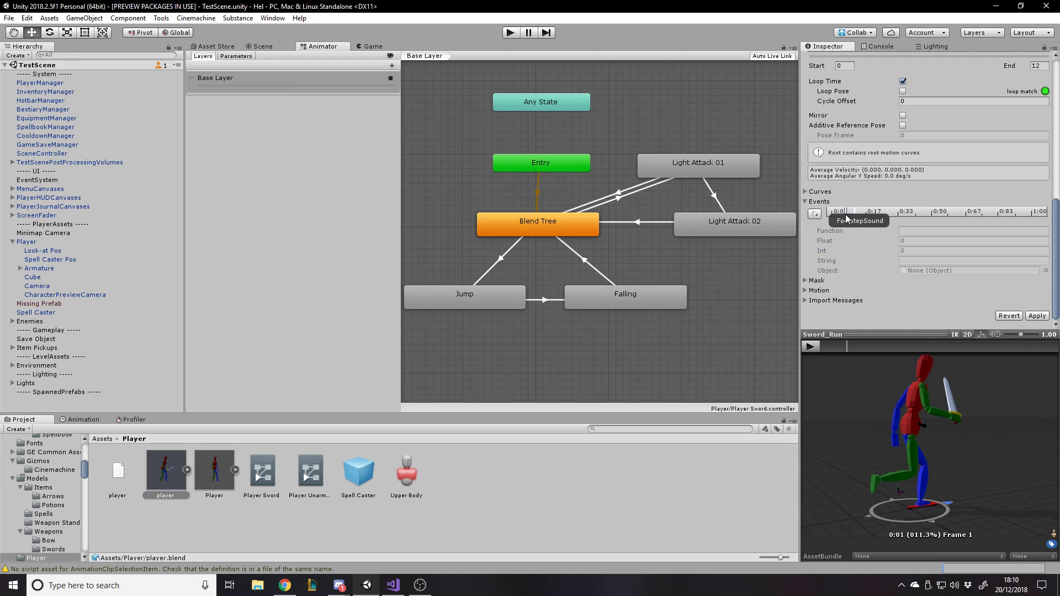
{"action": "left_click_drag", "start_coordinate": [861, 347], "coordinate": [804, 352]}
{"action": "right_click_drag", "start_coordinate": [960, 440], "coordinate": [868, 358]}
{"action": "left_click_drag", "start_coordinate": [850, 348], "coordinate": [952, 350]}
{"action": "mouse_move", "coordinate": [949, 427]}
{"action": "right_mouse_down"}
{"action": "mouse_move", "coordinate": [994, 459]}
{"action": "mouse_move", "coordinate": [864, 442]}
{"action": "mouse_move", "coordinate": [950, 428]}
{"action": "right_mouse_up"}
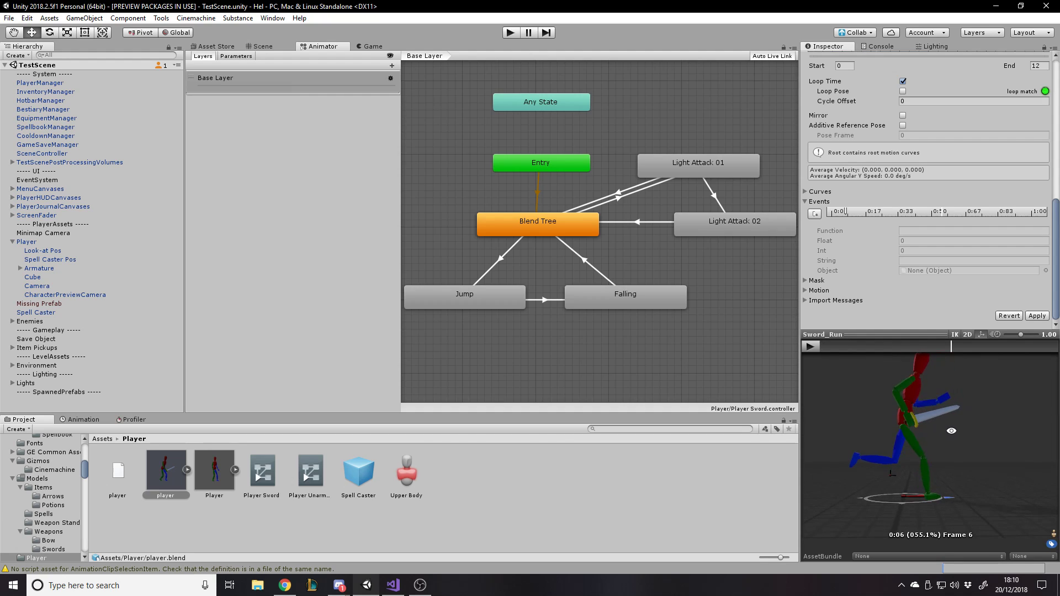
Add a second animation event at the current preview time and set its function to FootstepSound.
{"action": "left_click", "coordinate": [815, 213]}
{"action": "left_click", "coordinate": [942, 231]}
{"action": "type", "text": "FootstepSound"}
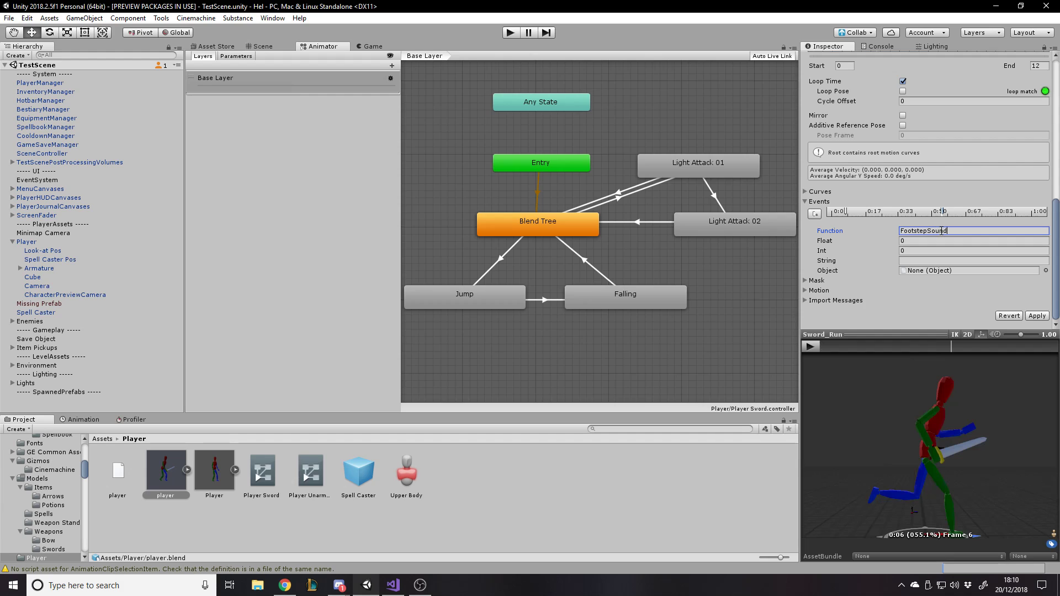
{"action": "left_click", "coordinate": [910, 250]}
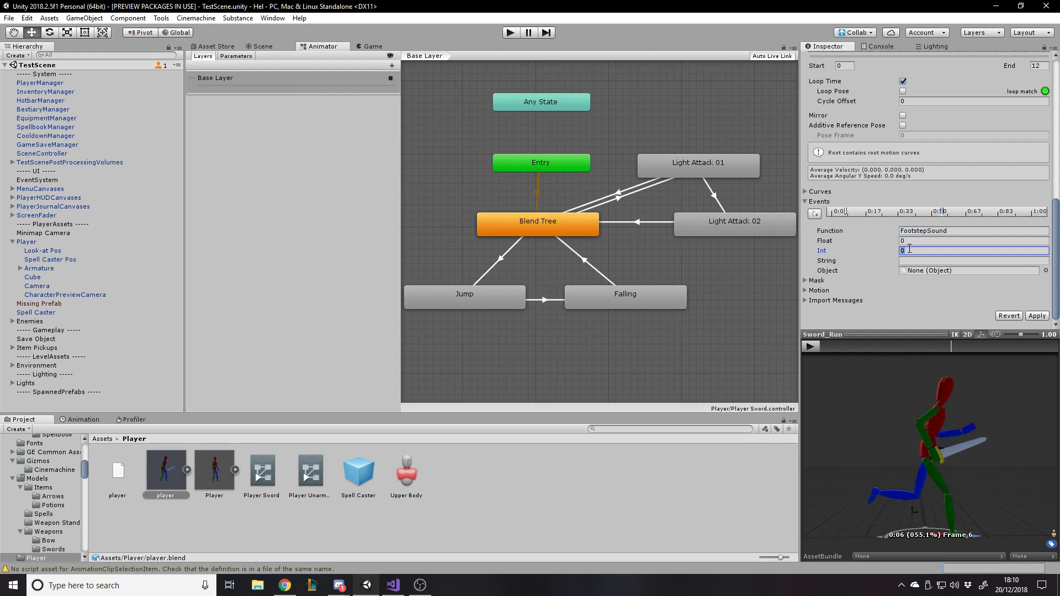
Check both FootstepSound events on the Sword_Run timeline and scrub the preview back to the clip's start.
{"action": "left_click", "coordinate": [846, 212]}
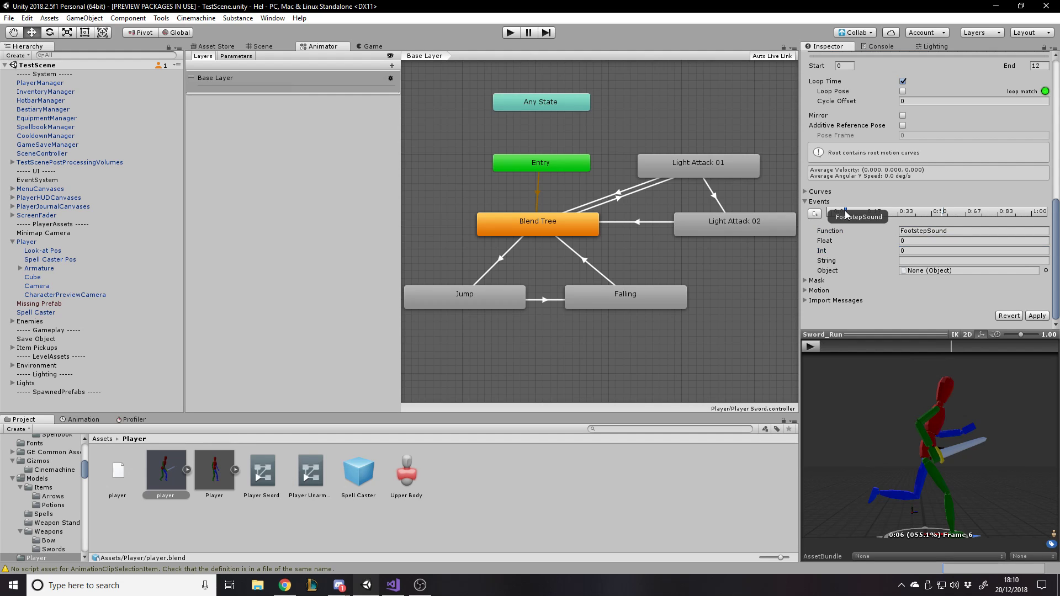
{"action": "left_click", "coordinate": [944, 212]}
{"action": "left_click", "coordinate": [957, 226]}
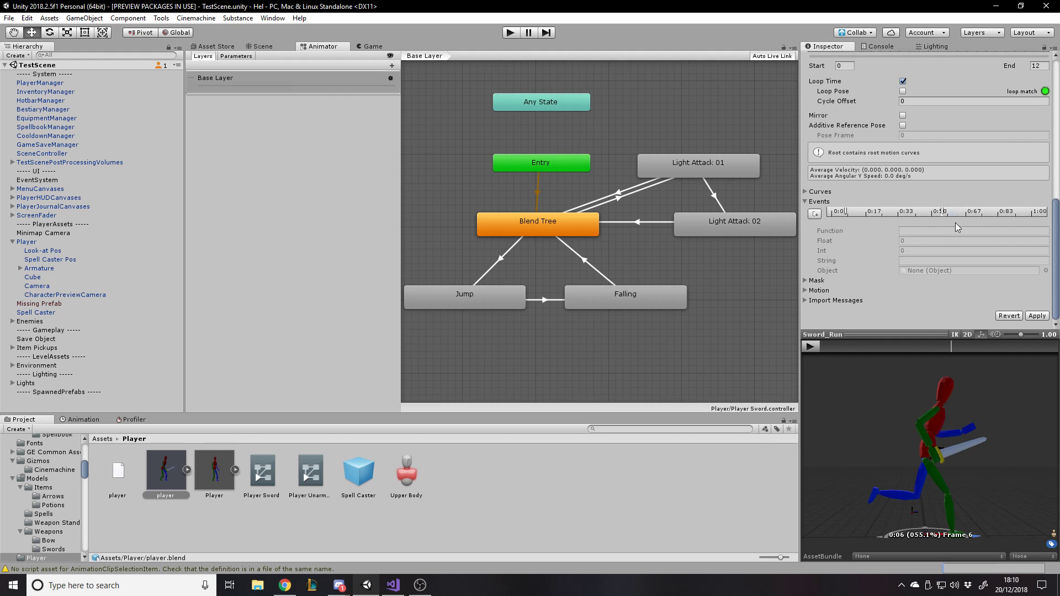
{"action": "left_click_drag", "start_coordinate": [967, 349], "coordinate": [18, 348]}
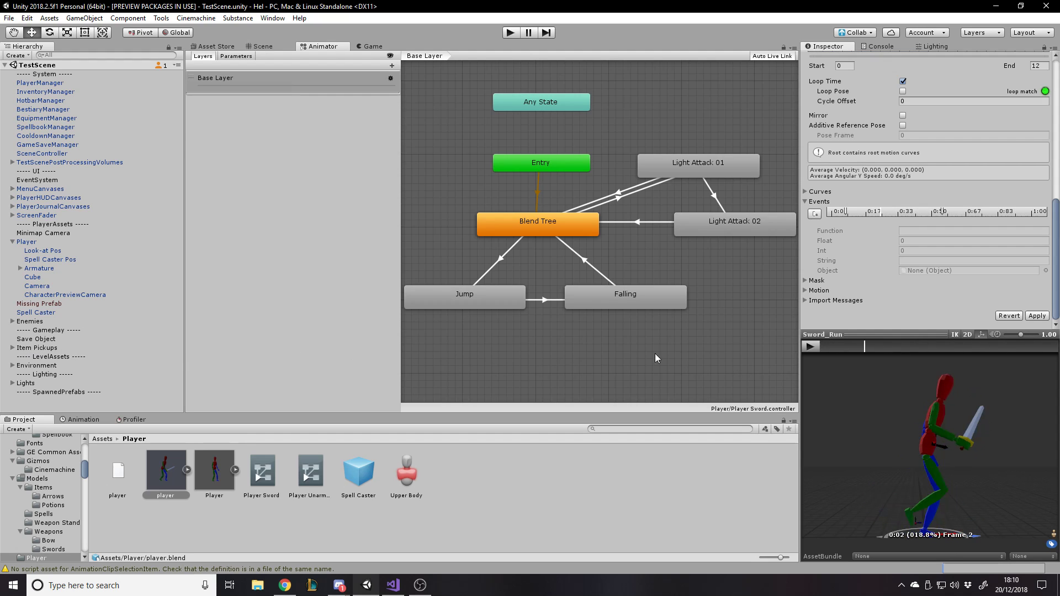
{"action": "left_click", "coordinate": [814, 347]}
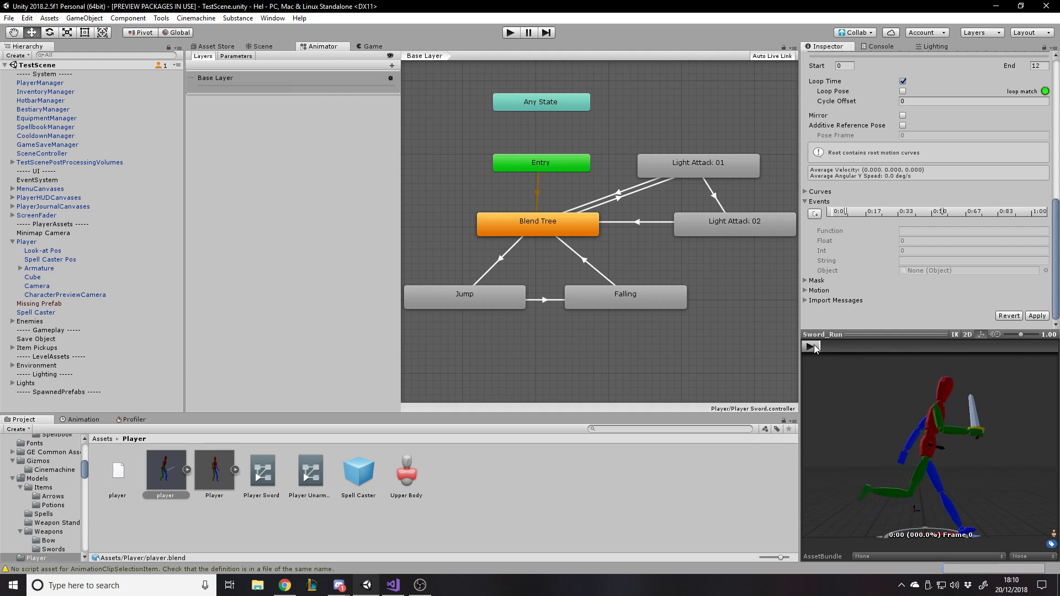
{"action": "left_click", "coordinate": [846, 212]}
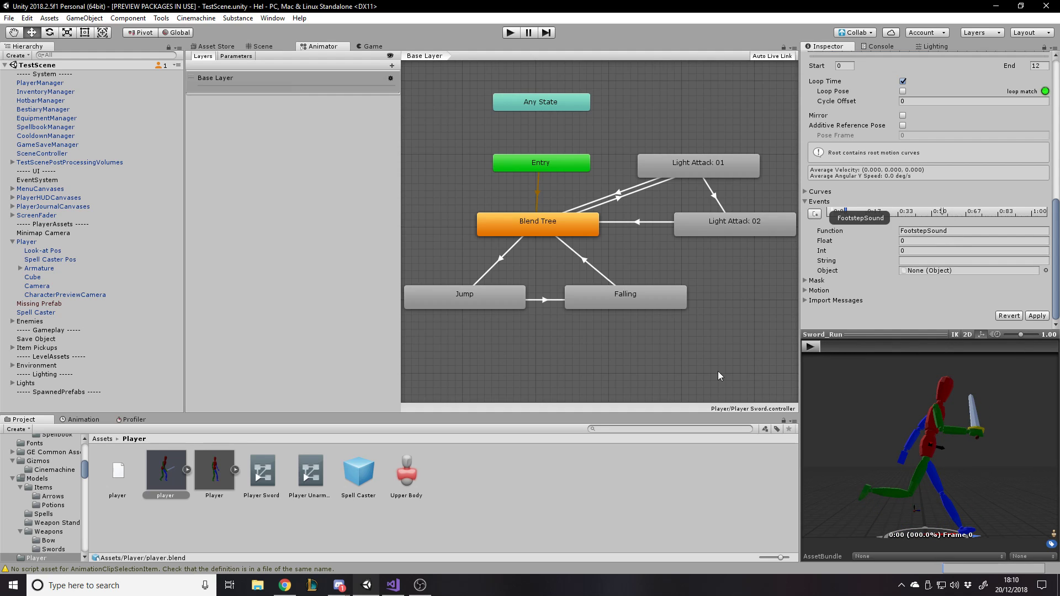
Switch from player.blend to the other Player model and apply the pending import settings.
{"action": "left_click", "coordinate": [178, 479]}
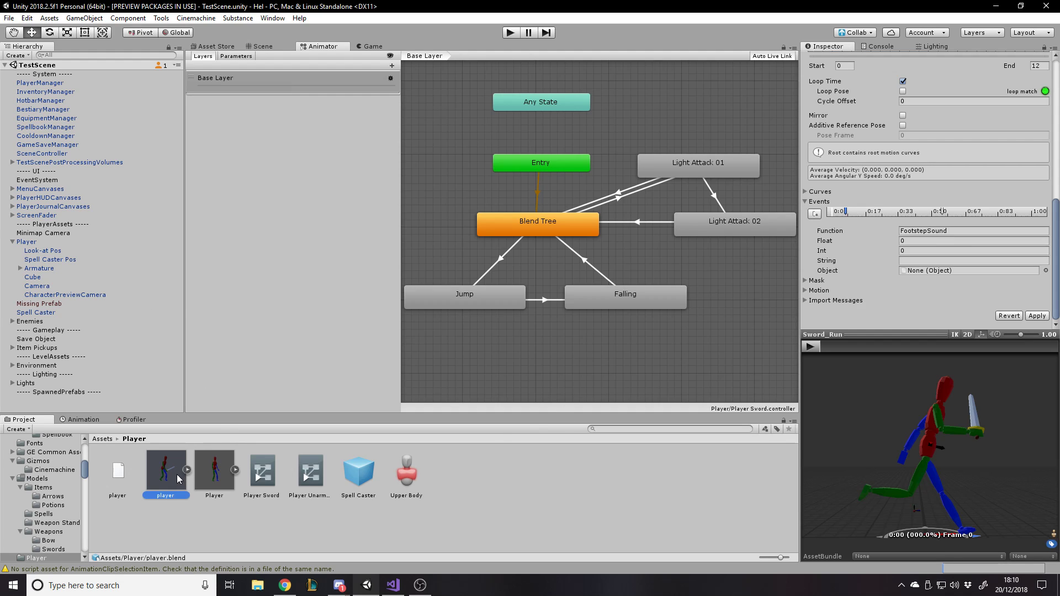
{"action": "left_click", "coordinate": [220, 481]}
{"action": "left_click", "coordinate": [569, 315]}
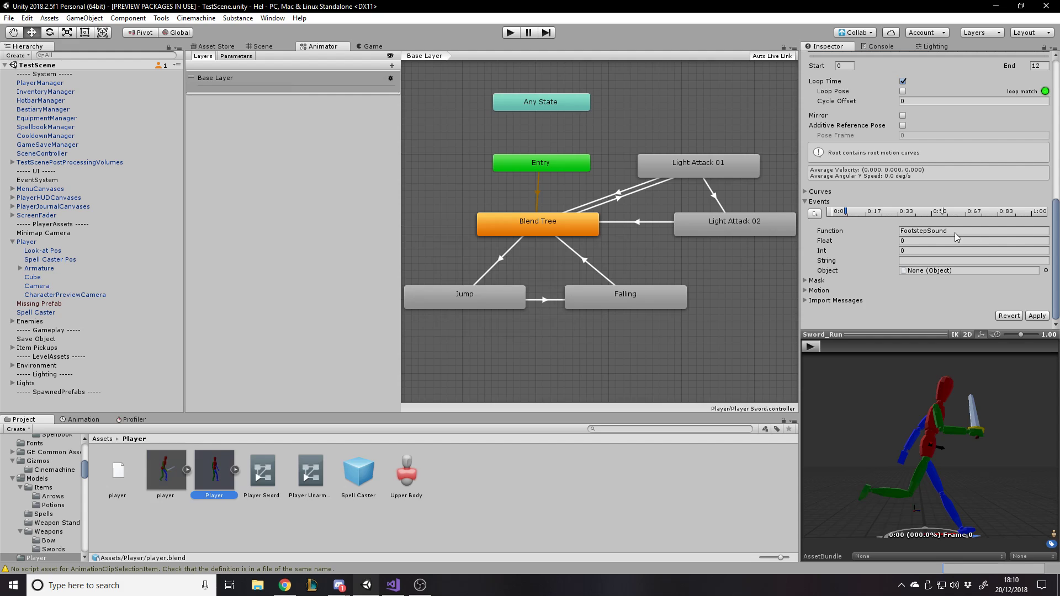
Select the Player object in the scene and open its PlayerController script in Visual Studio.
{"action": "left_click", "coordinate": [34, 244]}
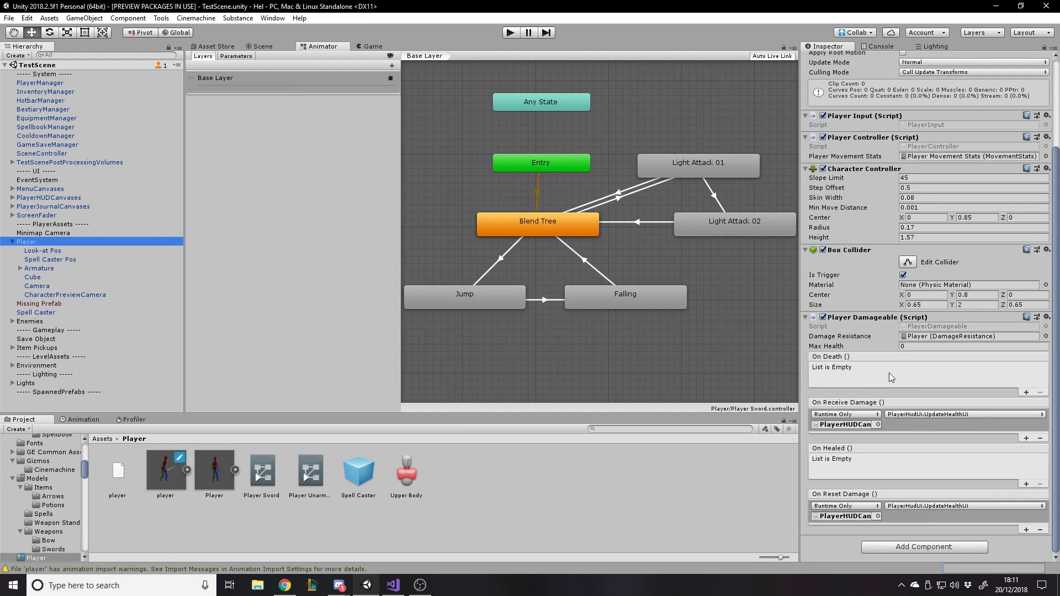
{"action": "scroll", "coordinate": [858, 214], "scroll_direction": "up", "scroll_amount": 3}
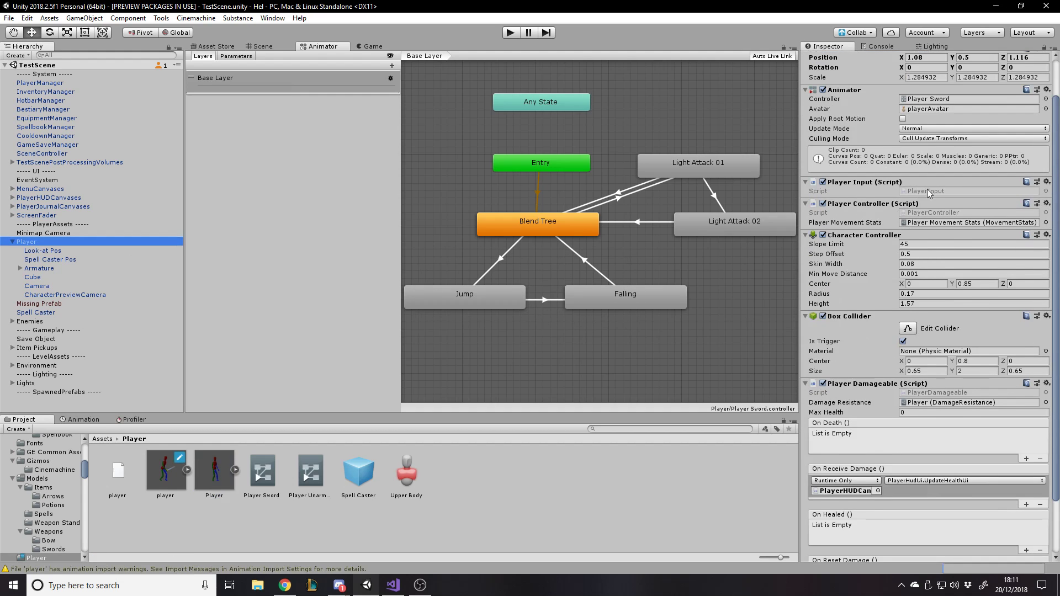
{"action": "double_click", "coordinate": [924, 210]}
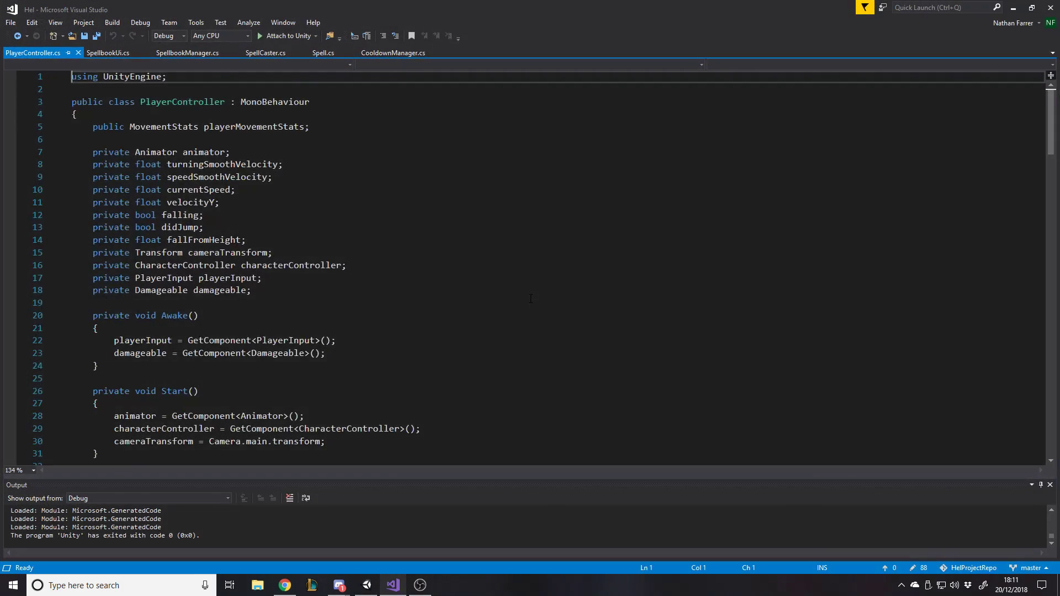
At the end of the PlayerController class, start a public int method named FootstepSound with an int parameter.
{"action": "scroll", "coordinate": [381, 302], "scroll_direction": "down", "scroll_amount": 20}
{"action": "left_click", "coordinate": [148, 193]}
{"action": "key", "text": "Return"}
{"action": "key", "text": "Return"}
{"action": "type", "text": "public vo"}
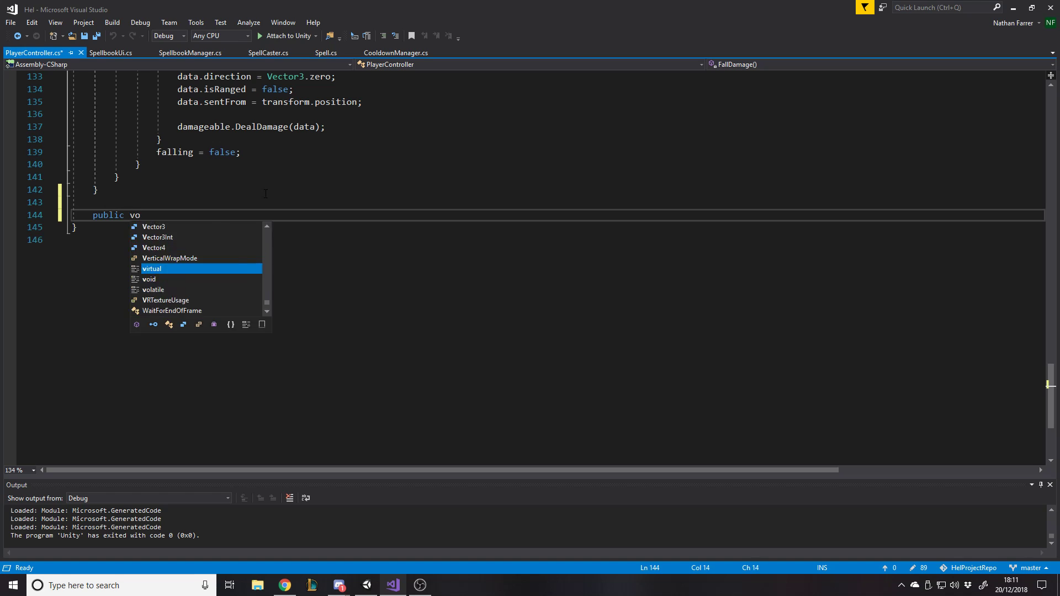
{"action": "key", "text": "Escape"}
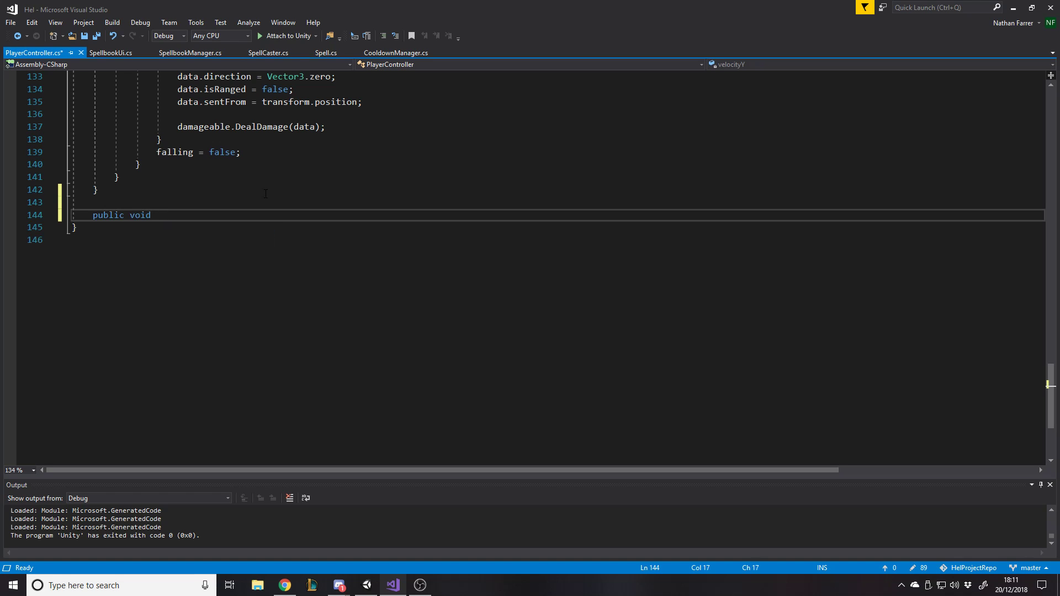
{"action": "key", "text": "BackSpace"}
{"action": "key", "text": "BackSpace"}
{"action": "type", "text": "int FootstepSound(int i"}
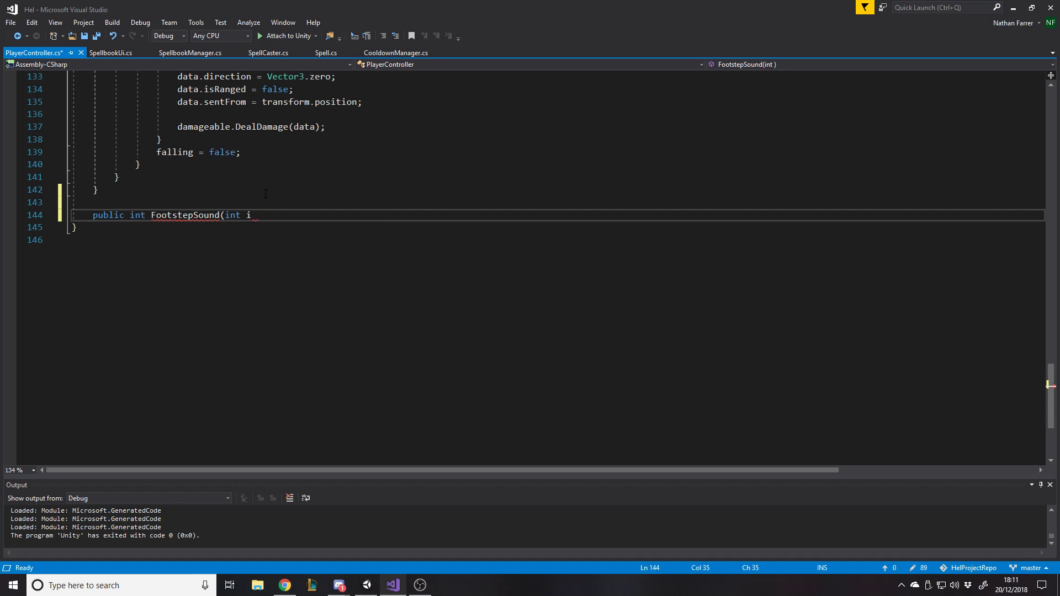
Name the FootstepSound parameter footIndex, add an empty method body and save the script.
{"action": "type", "text": "ndex"}
{"action": "key", "text": "BackSpace"}
{"action": "key", "text": "BackSpace"}
{"action": "key", "text": "BackSpace"}
{"action": "key", "text": "BackSpace"}
{"action": "key", "text": "BackSpace"}
{"action": "type", "text": "footIndex)"}
{"action": "key", "text": "Return"}
{"action": "type", "text": "{"}
{"action": "key", "text": "Return"}
{"action": "key", "text": "ctrl+s"}
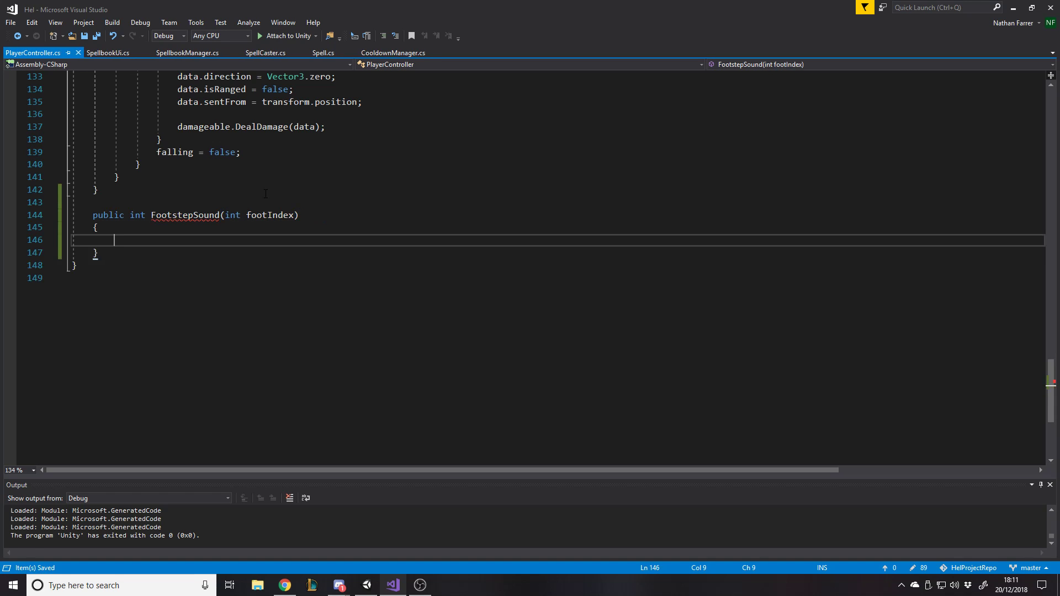
Log footIndex with Debug.Log inside the FootstepSound method and save the script.
{"action": "type", "text": "p"}
{"action": "key", "text": "BackSpace"}
{"action": "type", "text": "de"}
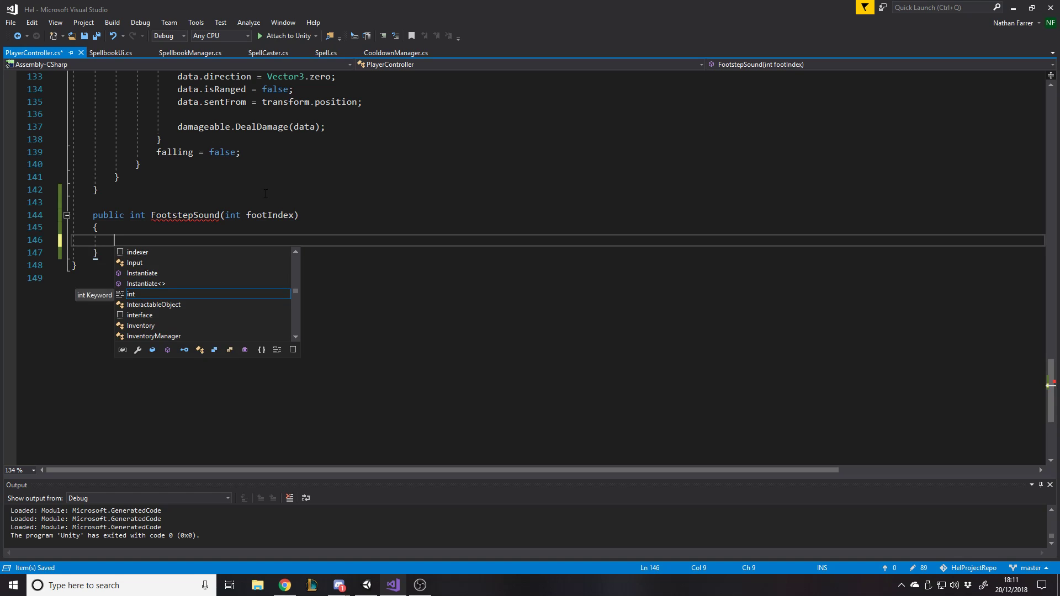
{"action": "type", "text": "Log(fot"}
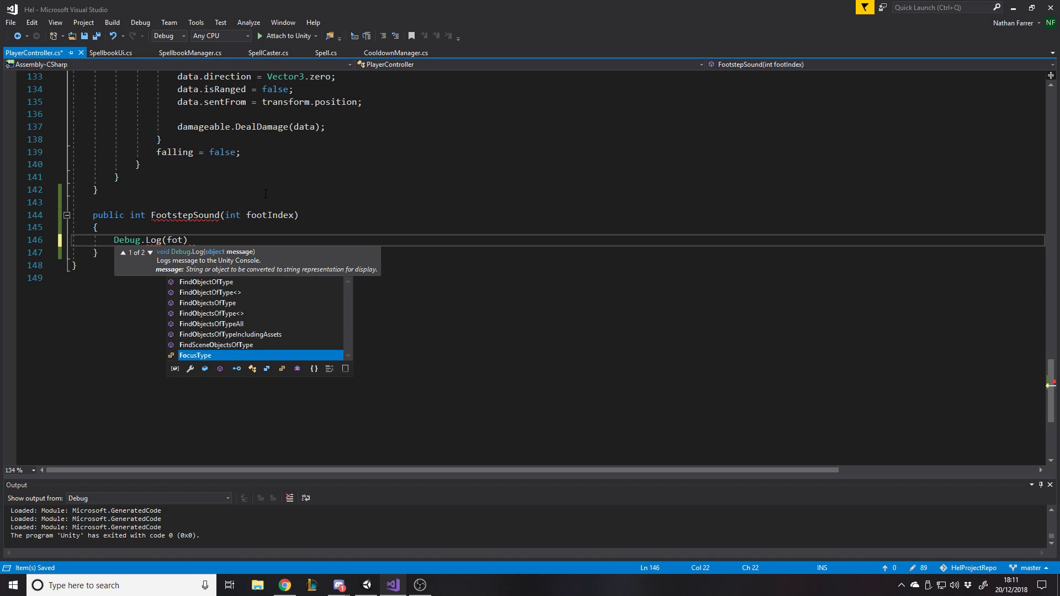
{"action": "key", "text": "BackSpace"}
{"action": "type", "text": "otIndex);"}
{"action": "key", "text": "ctrl+s"}
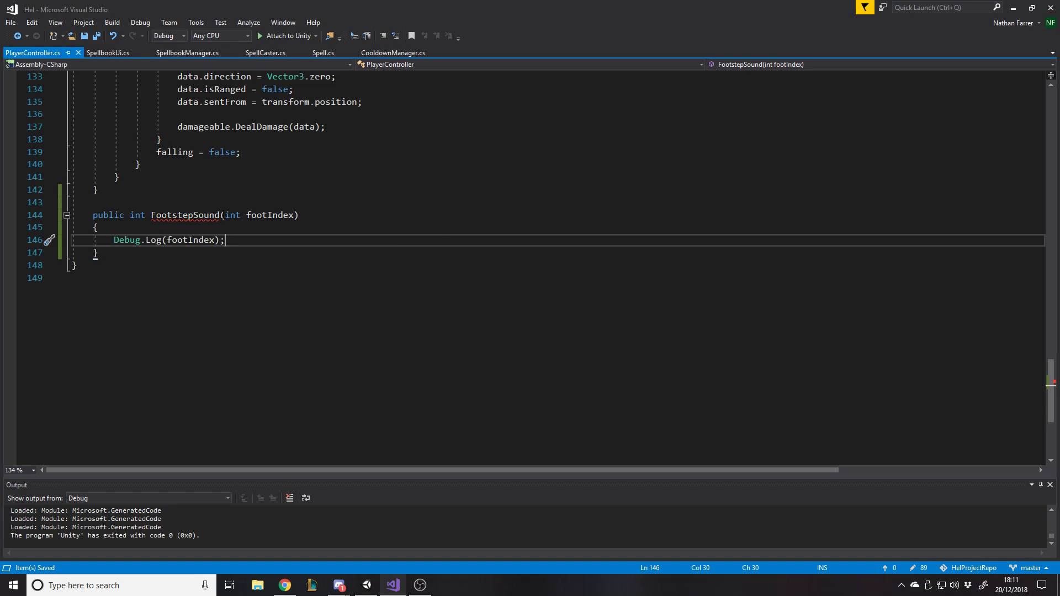
Change the return type of FootstepSound to void and save the script.
{"action": "mouse_move", "coordinate": [218, 215]}
{"action": "double_click", "coordinate": [138, 214]}
{"action": "key", "text": "BackSpace"}
{"action": "type", "text": "void"}
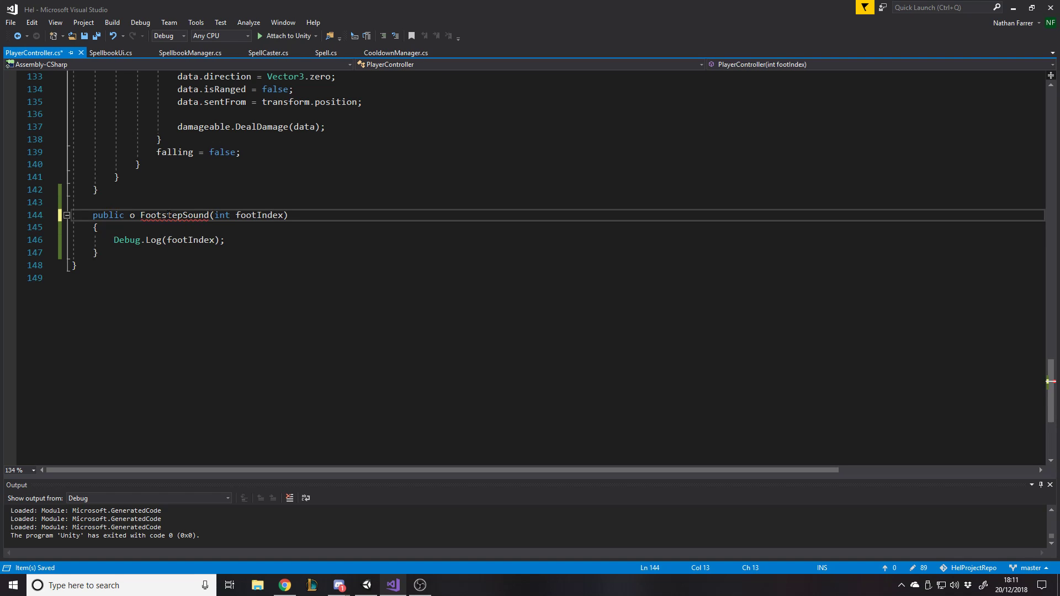
{"action": "key", "text": "ctrl+s"}
{"action": "key", "text": "End"}
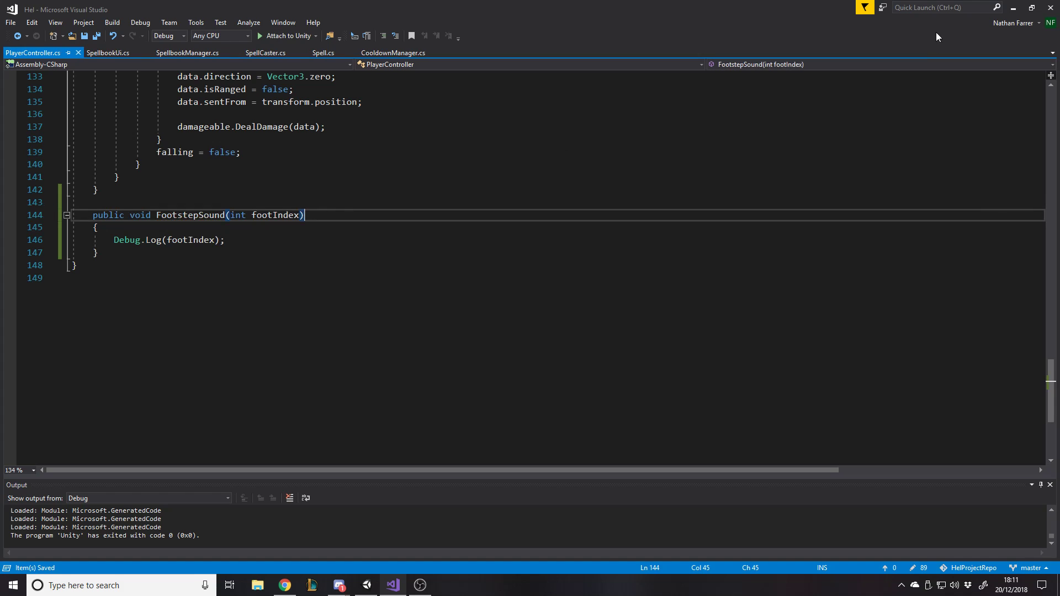
Return to Unity, clear the Console and bring the Player's components back up in the Inspector.
{"action": "left_click", "coordinate": [1014, 7]}
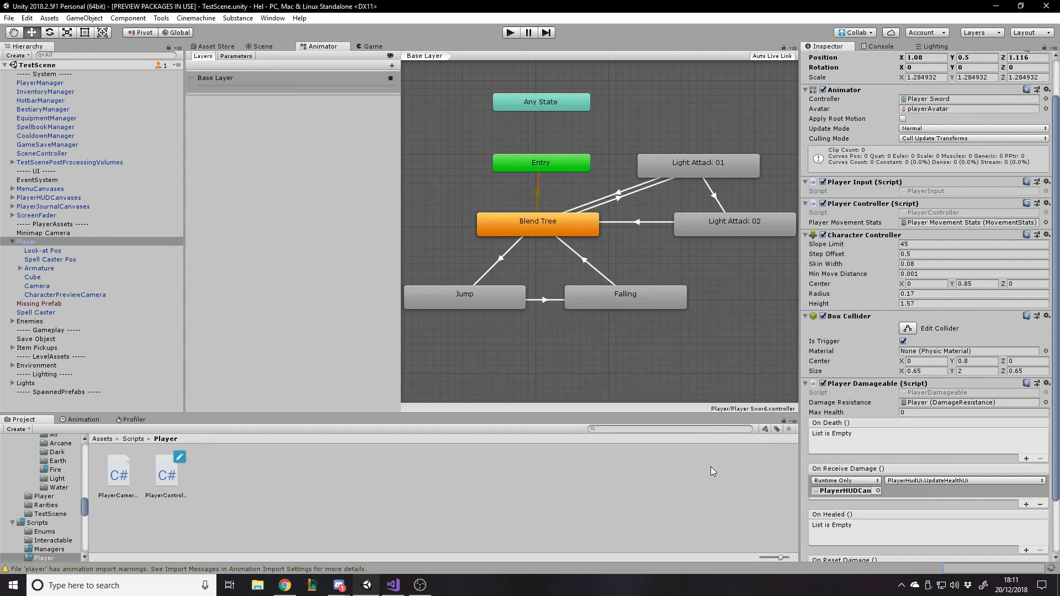
{"action": "left_click", "coordinate": [880, 47]}
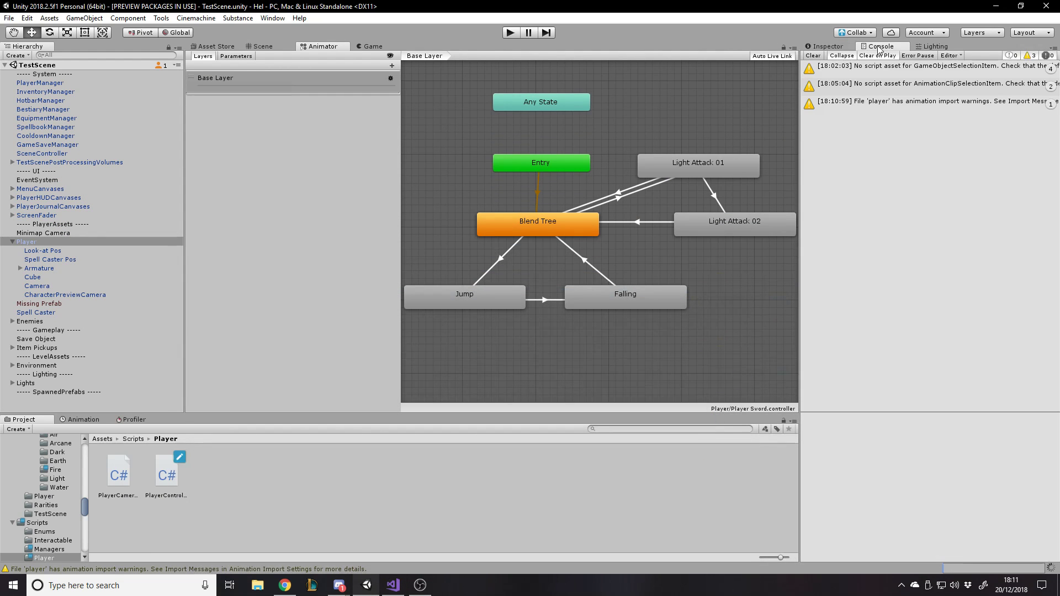
{"action": "left_click", "coordinate": [814, 56]}
{"action": "left_click", "coordinate": [826, 47]}
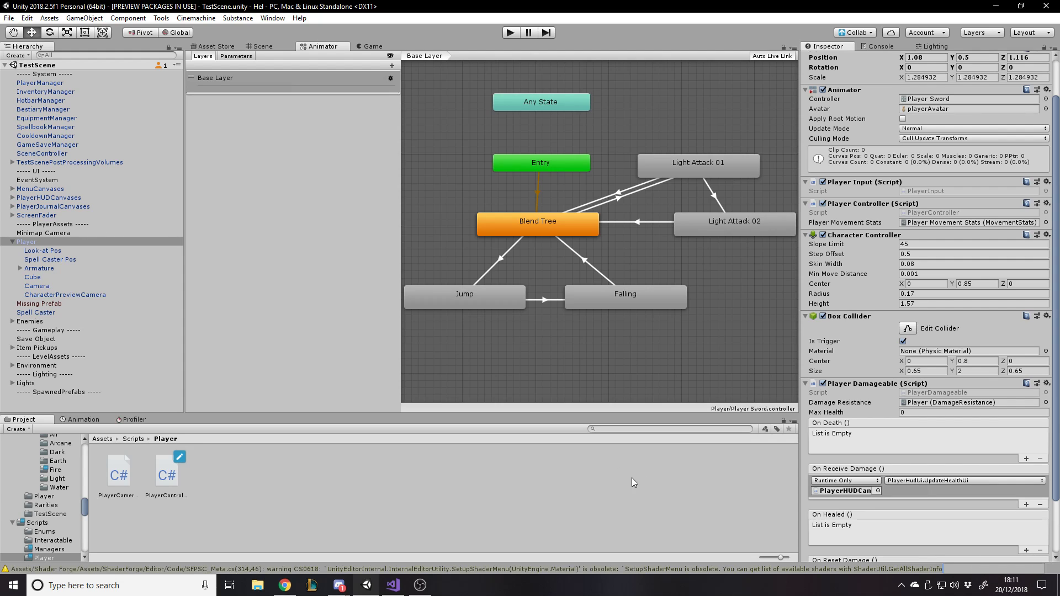
{"action": "left_click", "coordinate": [870, 47]}
{"action": "left_click", "coordinate": [821, 48]}
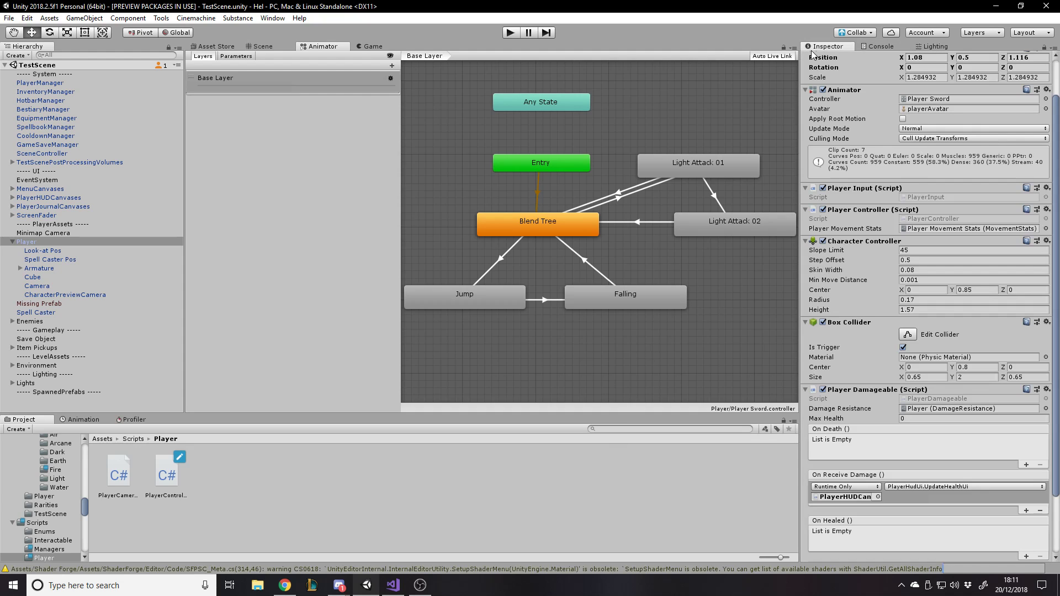
{"action": "scroll", "coordinate": [848, 152], "scroll_direction": "up", "scroll_amount": 2}
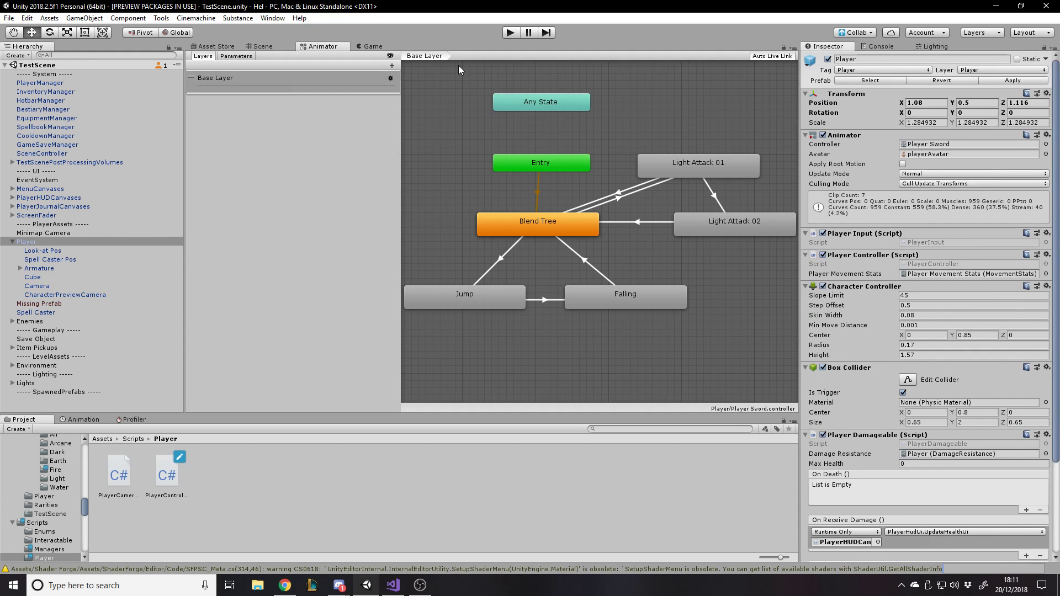
Show the Game view beside the Console, enter Play mode and run the player around to test the footstep logging.
{"action": "left_click", "coordinate": [360, 47]}
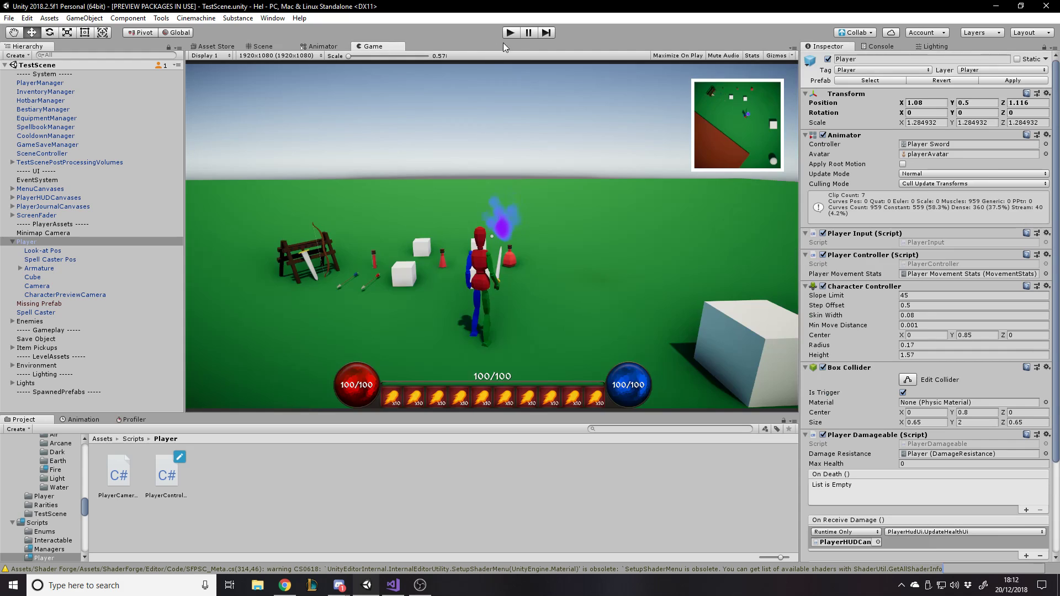
{"action": "left_click", "coordinate": [882, 47]}
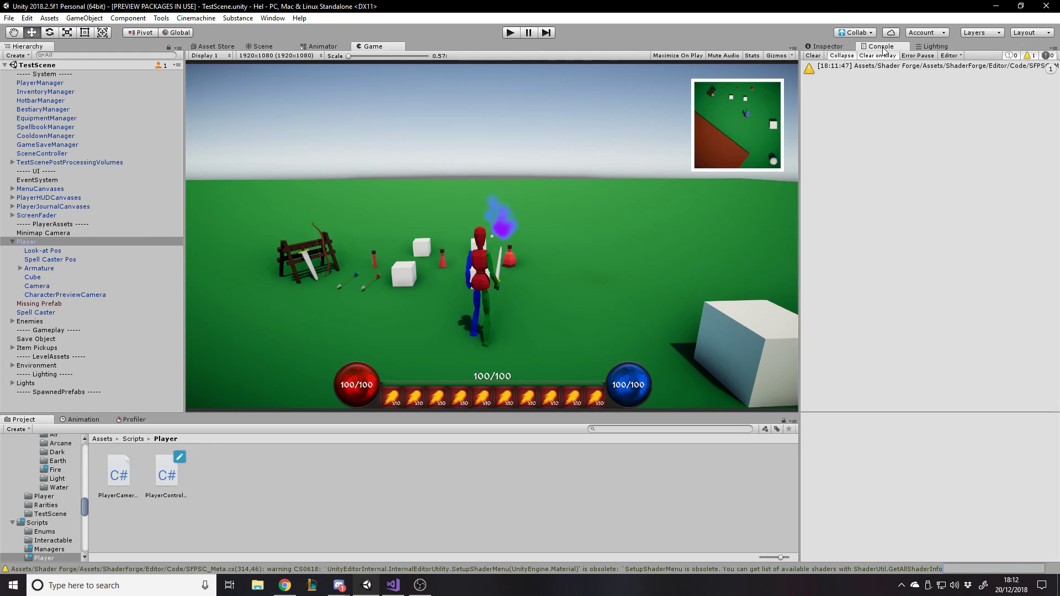
{"action": "left_click", "coordinate": [510, 33]}
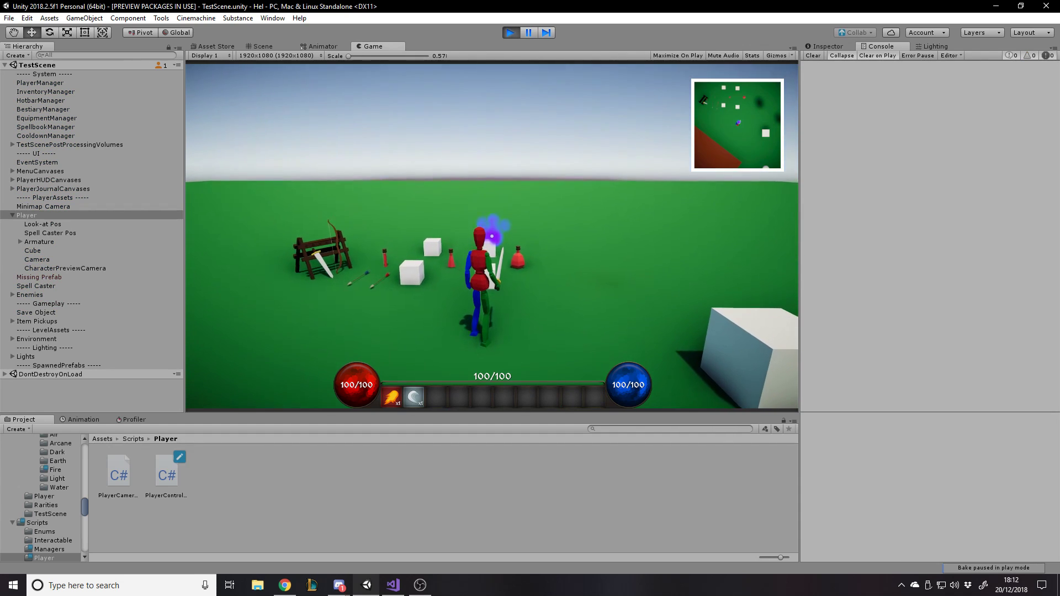
{"action": "key", "text": "d"}
{"action": "left_click", "coordinate": [492, 236]}
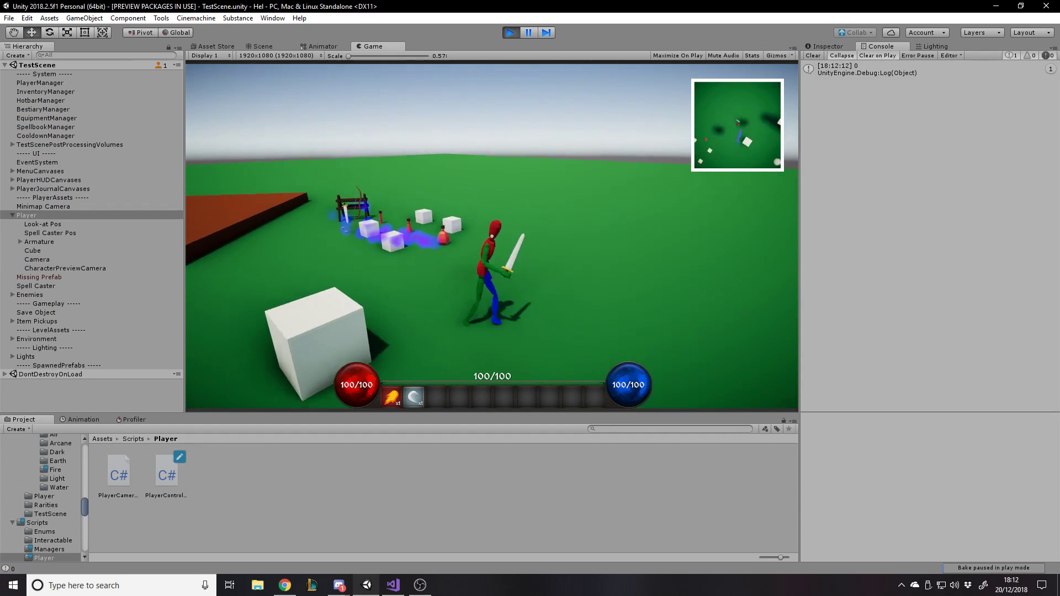
{"action": "key", "text": "d"}
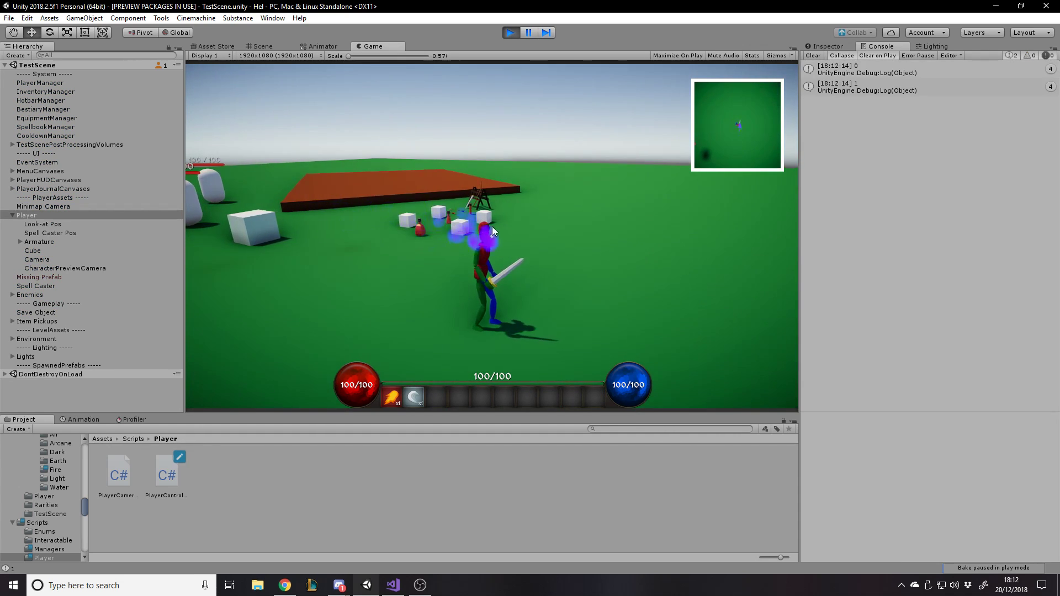
Pause the game, turn off collapsing of Console messages, clear the log, and resume moving the player.
{"action": "key", "text": "Escape"}
{"action": "left_click", "coordinate": [840, 56]}
{"action": "left_click", "coordinate": [817, 58]}
{"action": "left_click", "coordinate": [640, 240]}
{"action": "key", "text": "Escape"}
{"action": "key", "text": "w"}
{"action": "key", "text": "d"}
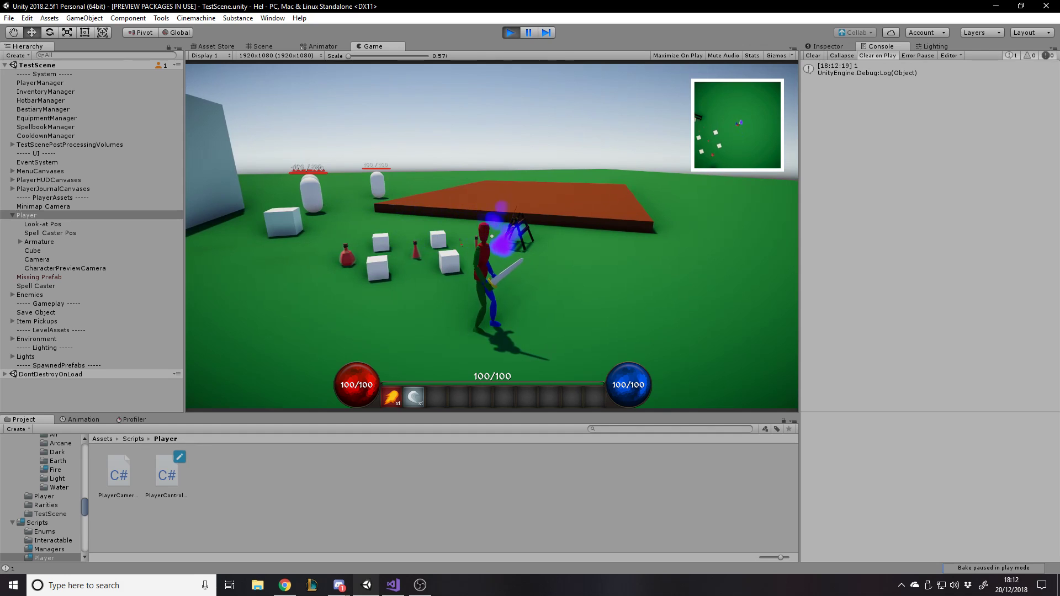
Pause the game again, empty the Console log and resume play.
{"action": "key", "text": "Escape"}
{"action": "left_click", "coordinate": [813, 56]}
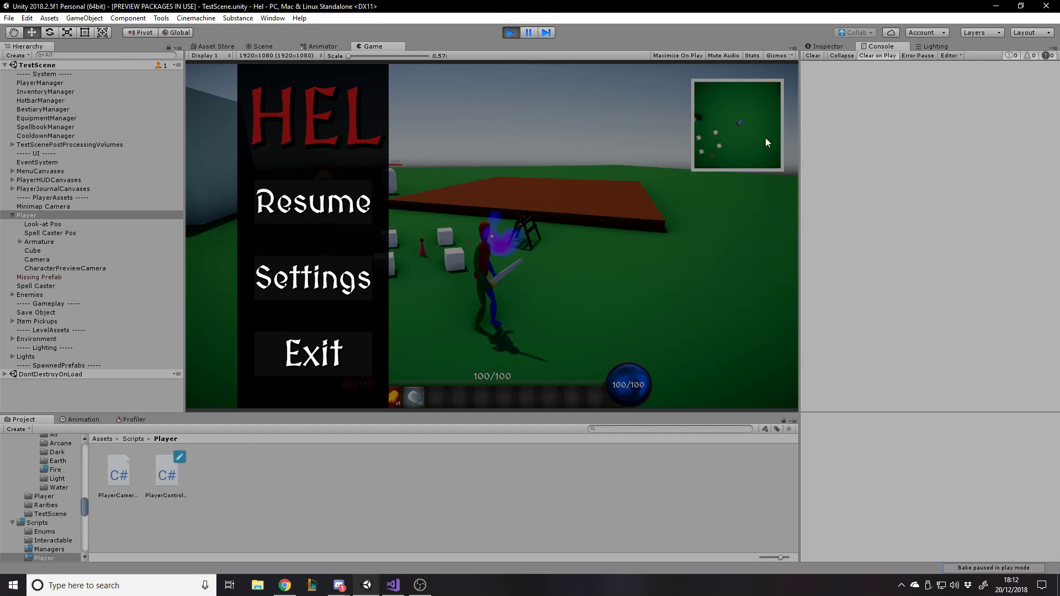
{"action": "left_click", "coordinate": [717, 177]}
{"action": "key", "text": "Escape"}
{"action": "left_click", "coordinate": [680, 203]}
Move the player in both directions beside the raised brown platform, checking the logged foot indexes against the footsteps.
{"action": "key", "text": "d"}
{"action": "key", "text": "d"}
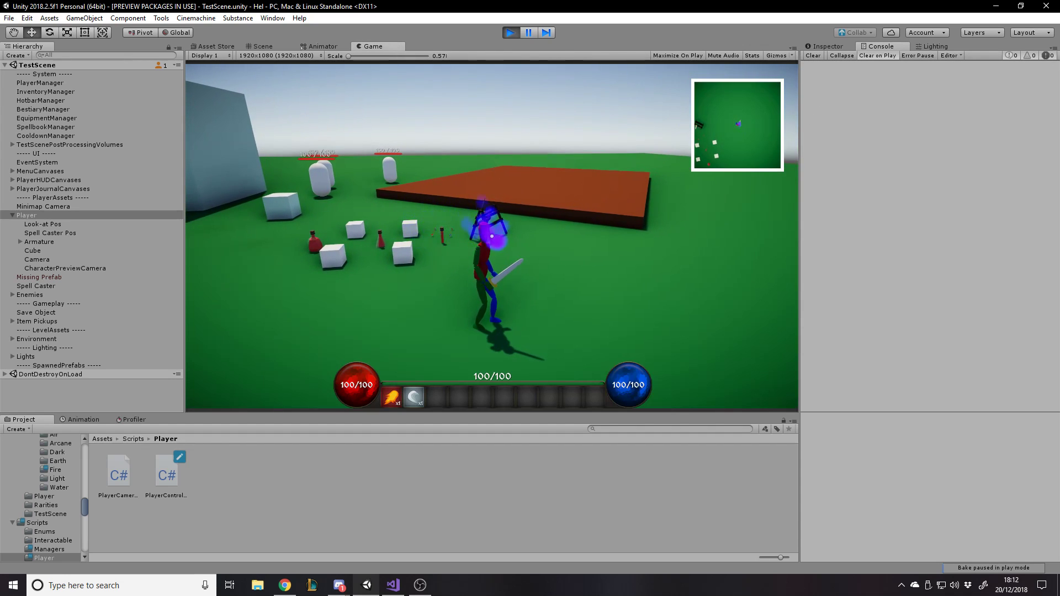
{"action": "key", "text": "w"}
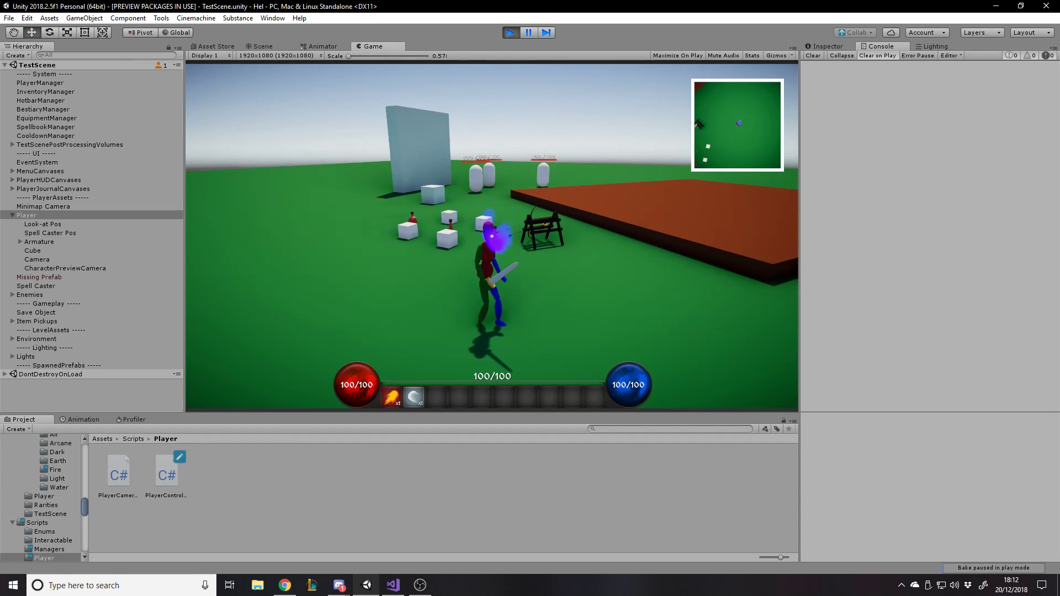
{"action": "key", "text": "d"}
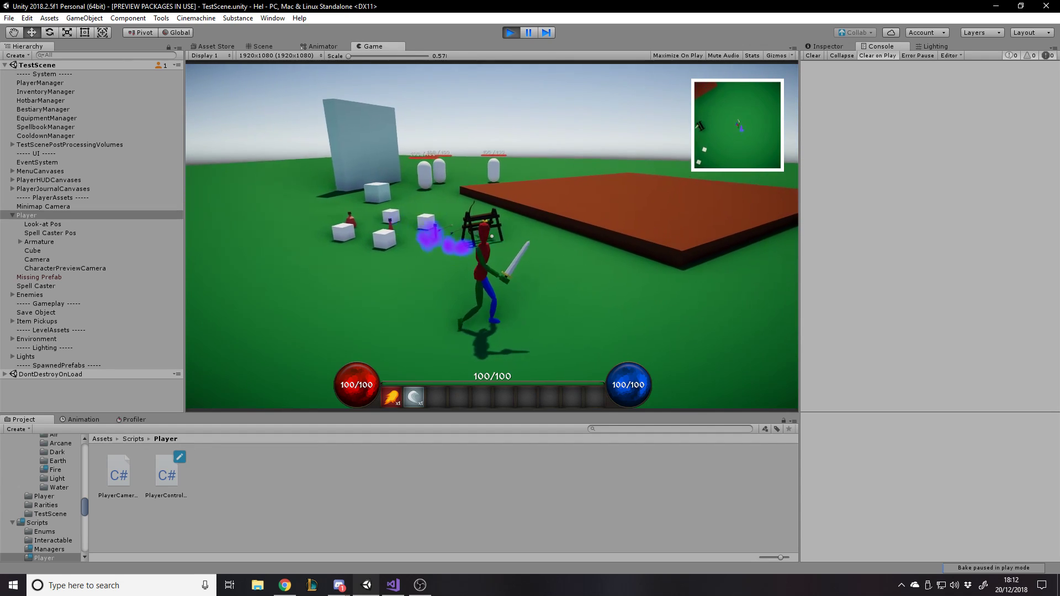
{"action": "key", "text": "d"}
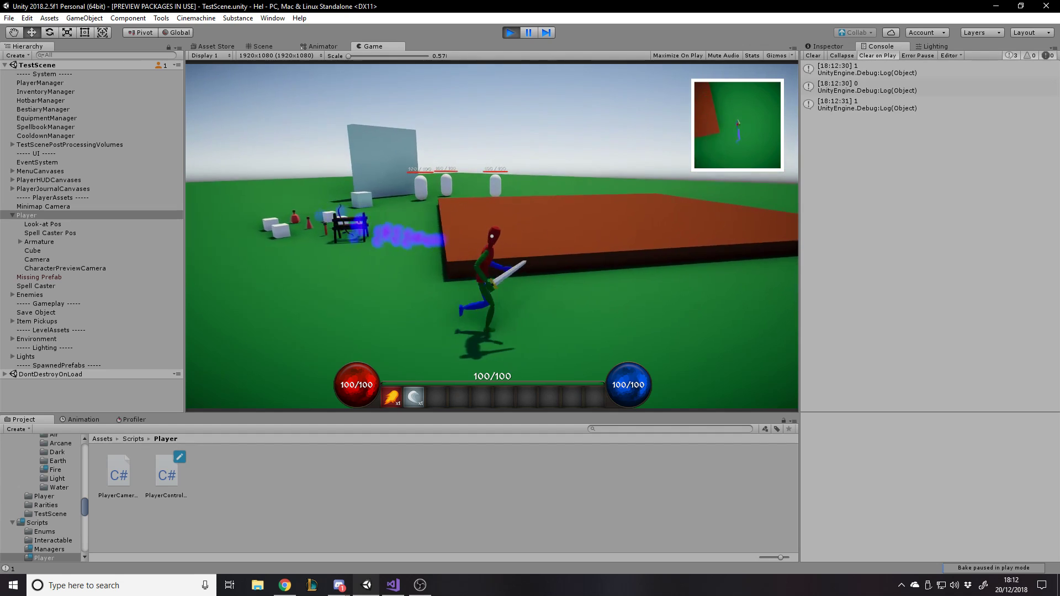
{"action": "key", "text": "d"}
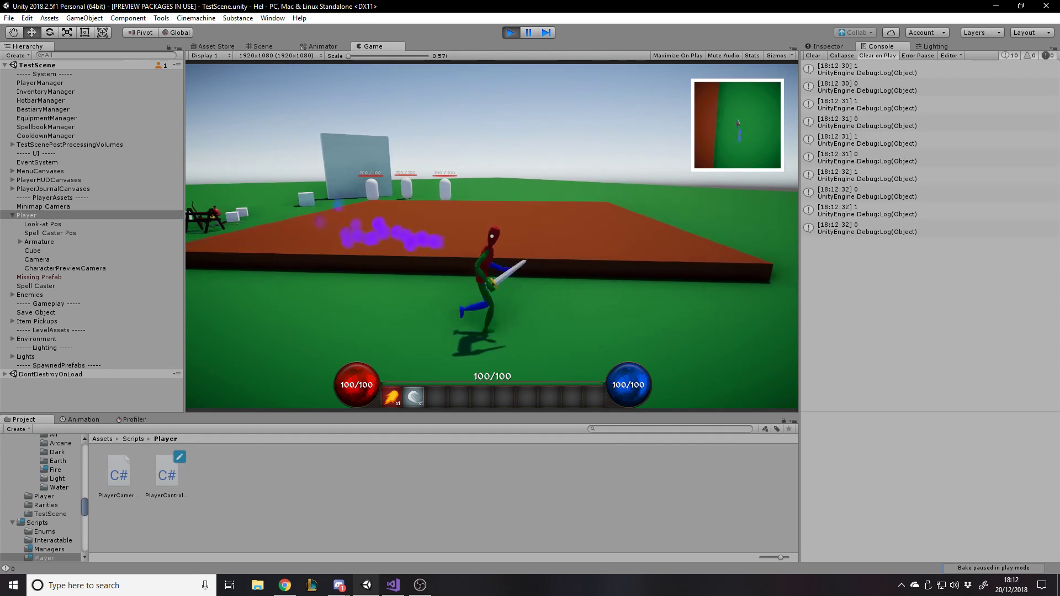
{"action": "key", "text": "d"}
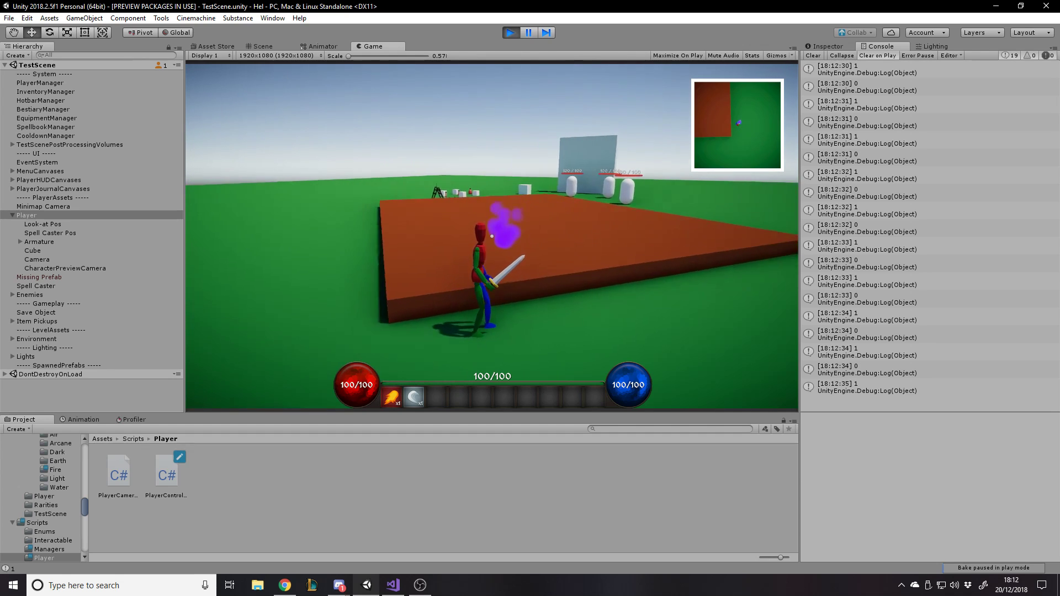
{"action": "key", "text": "a"}
{"action": "key", "text": "w"}
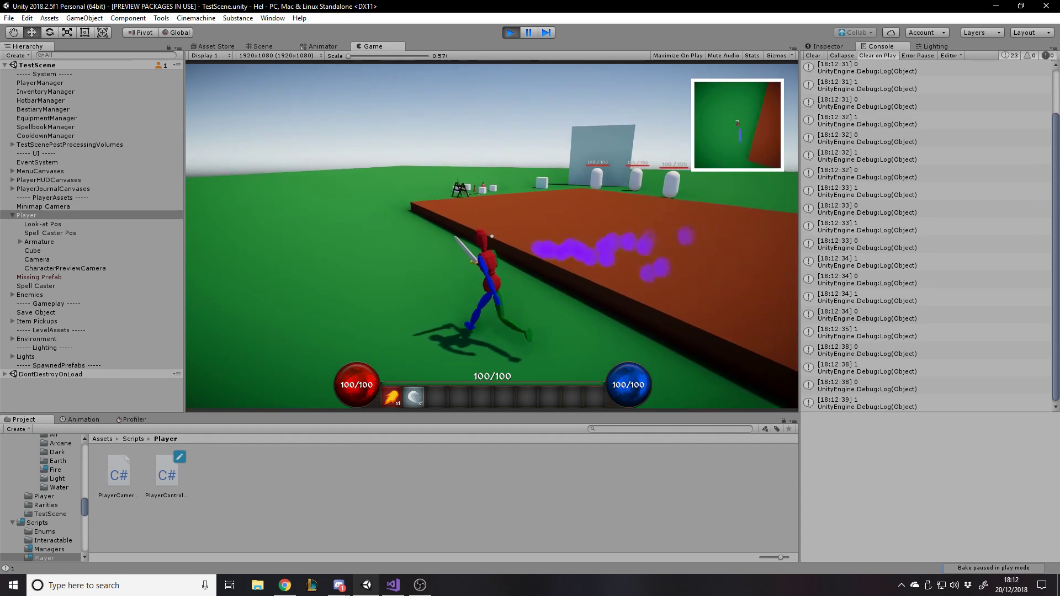
{"action": "key", "text": "a"}
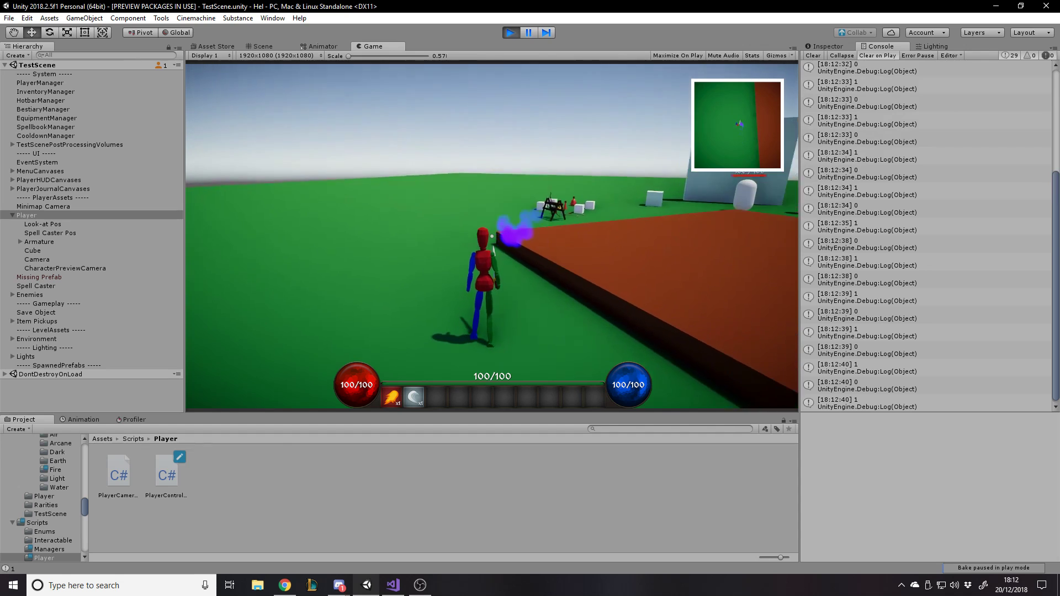
{"action": "key", "text": "w"}
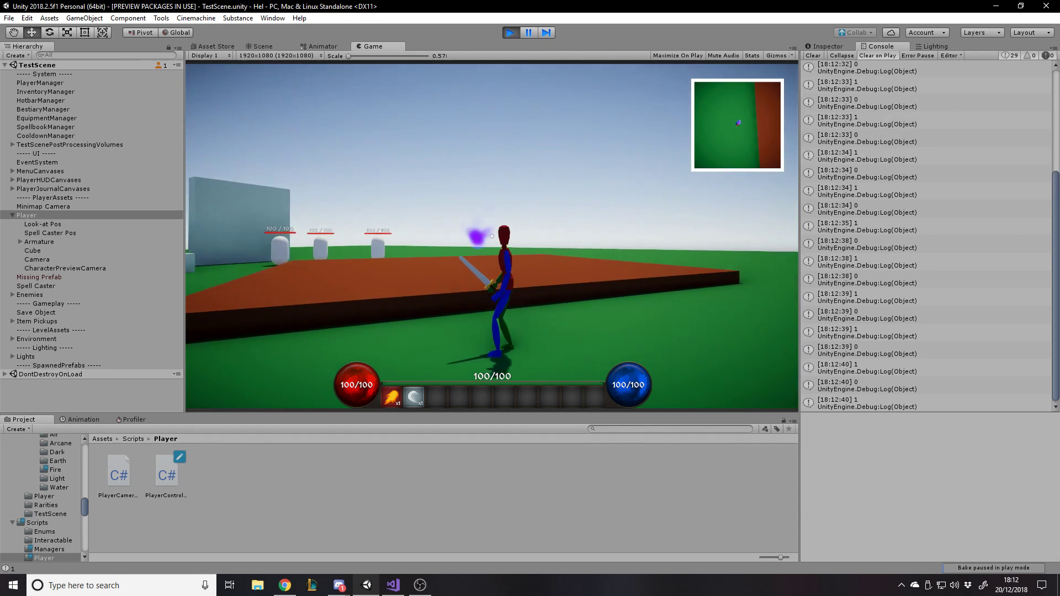
{"action": "key", "text": "w"}
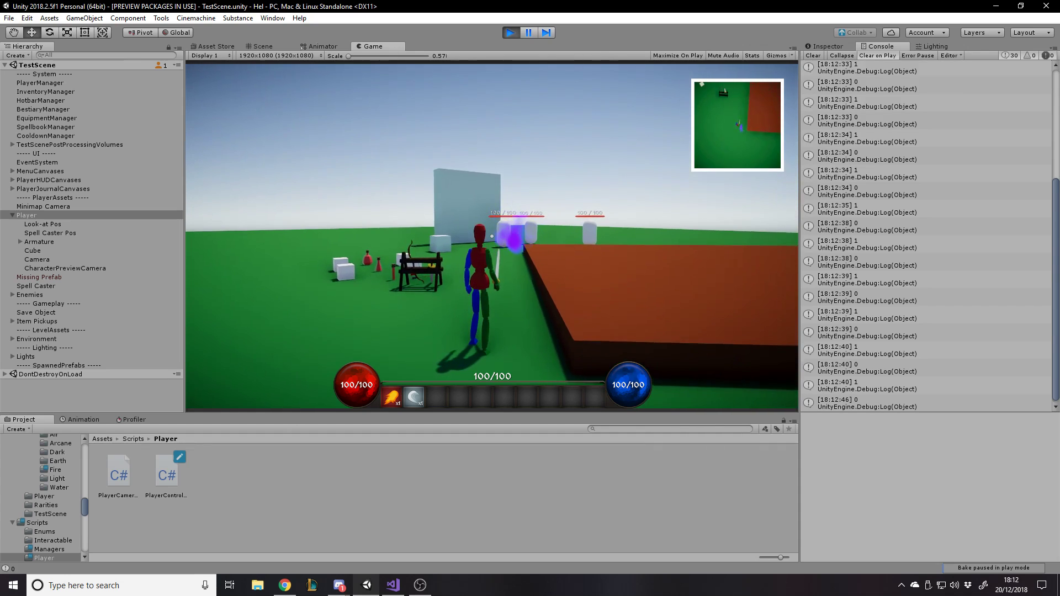
Clear the Console from the pause menu, resume the game briefly and bring the pause menu back up.
{"action": "key", "text": "Escape"}
{"action": "left_click", "coordinate": [814, 56]}
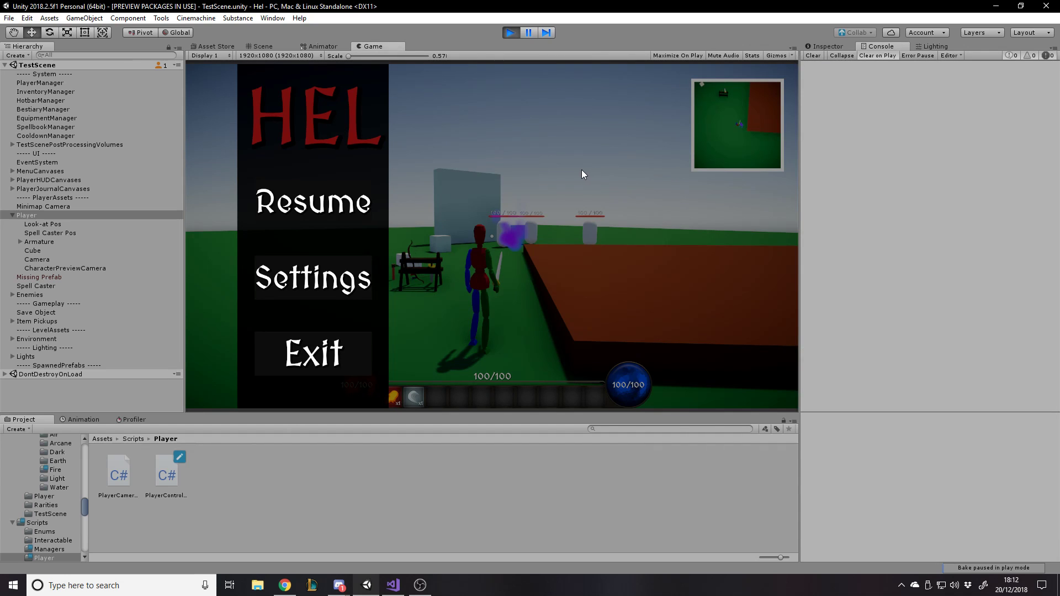
{"action": "key", "text": "Escape"}
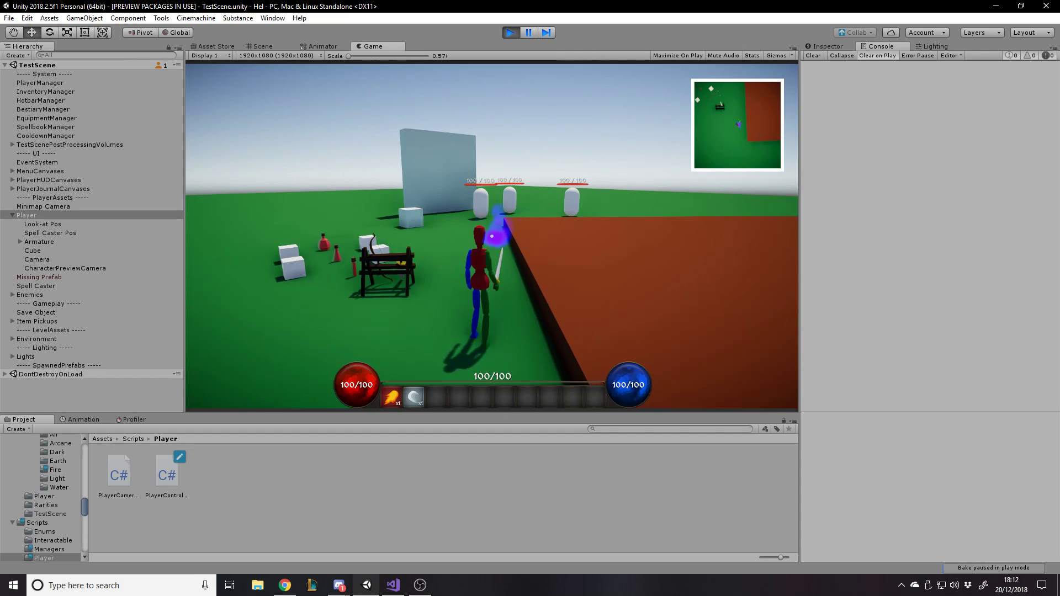
{"action": "key", "text": "Escape"}
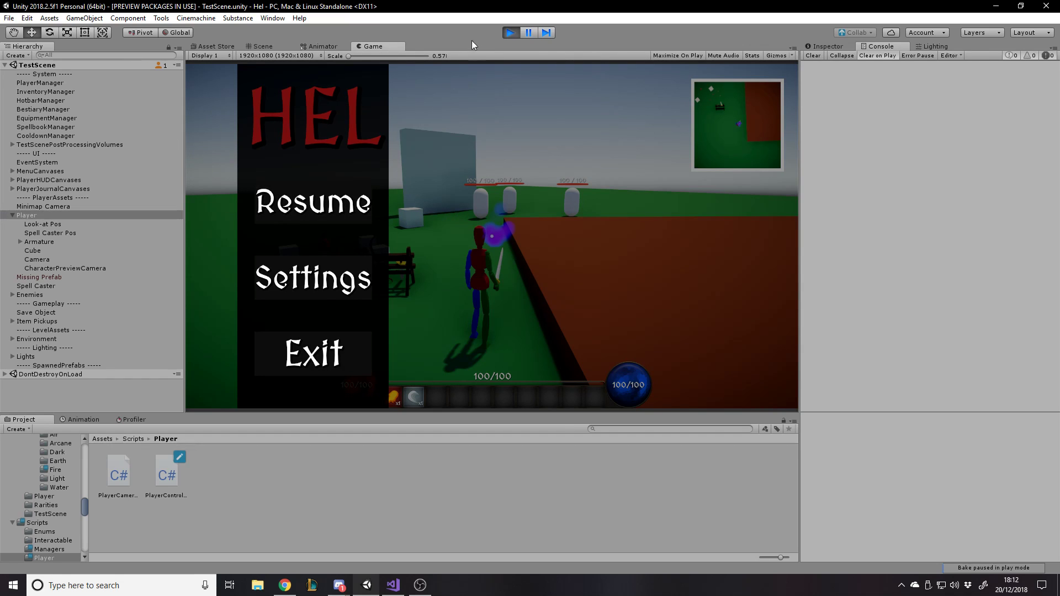